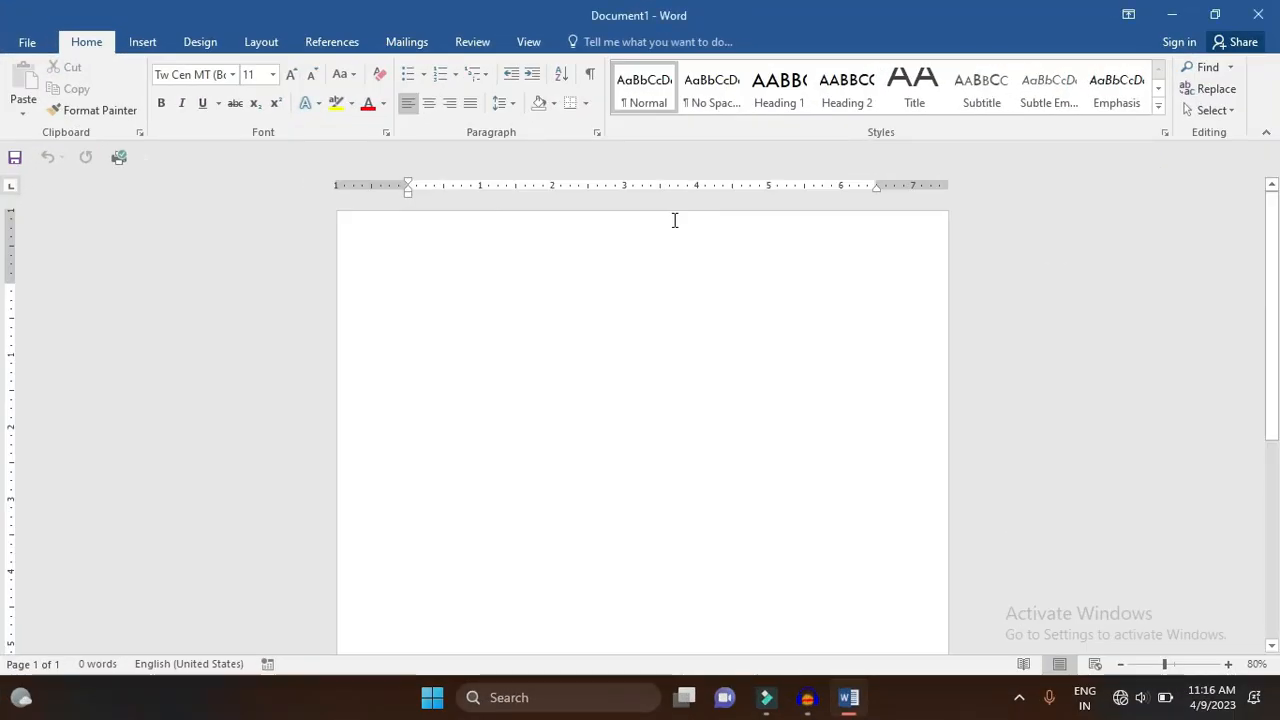
- Switch to the Mailings ribbon to show the envelope and label commands
{"action": "left_click", "coordinate": [405, 43]}
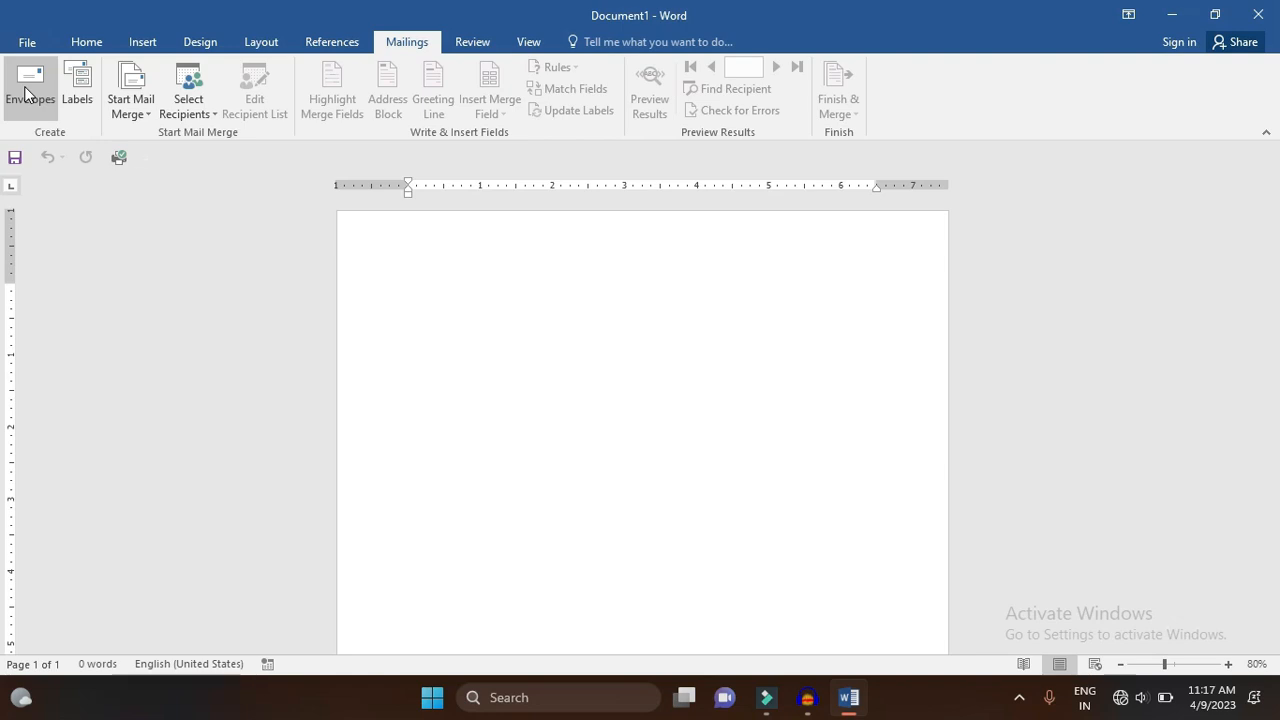
- Start an envelope and enter the street and city lines of the delivery address, fixing a typo
{"action": "left_click", "coordinate": [26, 92]}
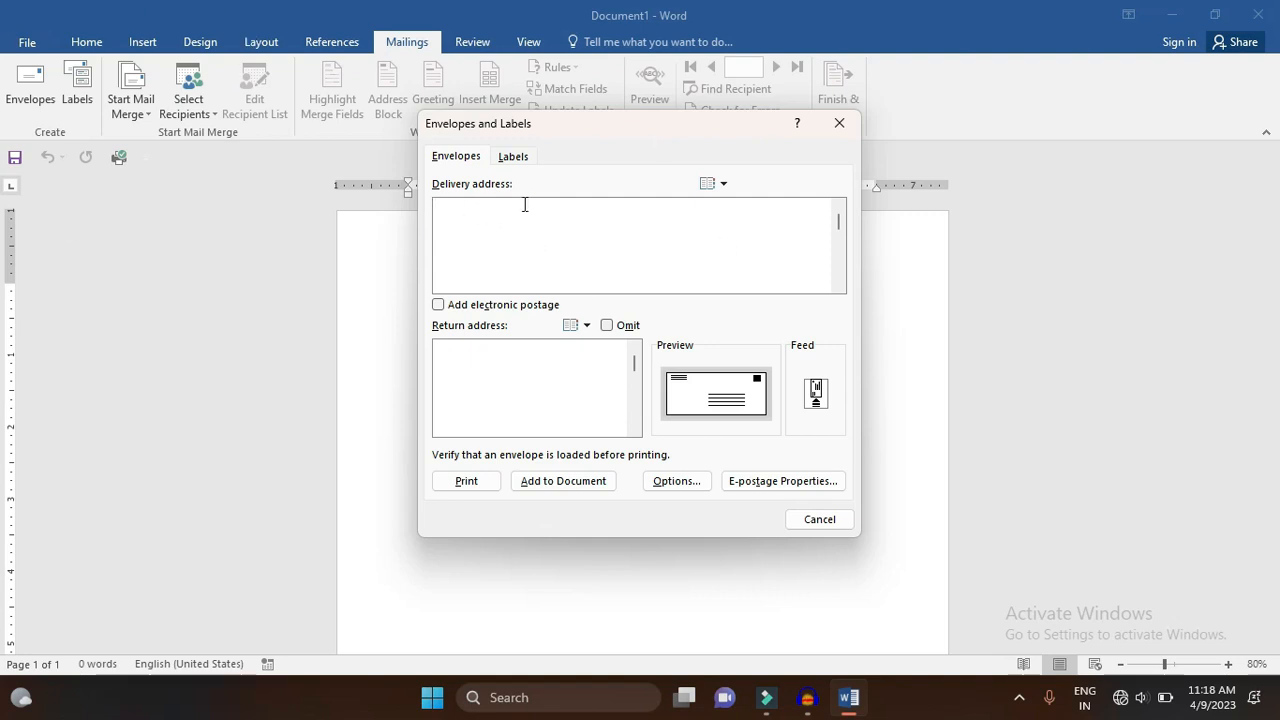
{"action": "left_click", "coordinate": [466, 237]}
{"action": "key", "text": "Return"}
{"action": "type", "text": "Niod"}
{"action": "key", "text": "BackSpace"}
{"action": "key", "text": "BackSpace"}
{"action": "key", "text": "BackSpace"}
{"action": "type", "text": "oida"}
- Add the district, postcode and state lines to complete the five-line delivery address
{"action": "key", "text": "Return"}
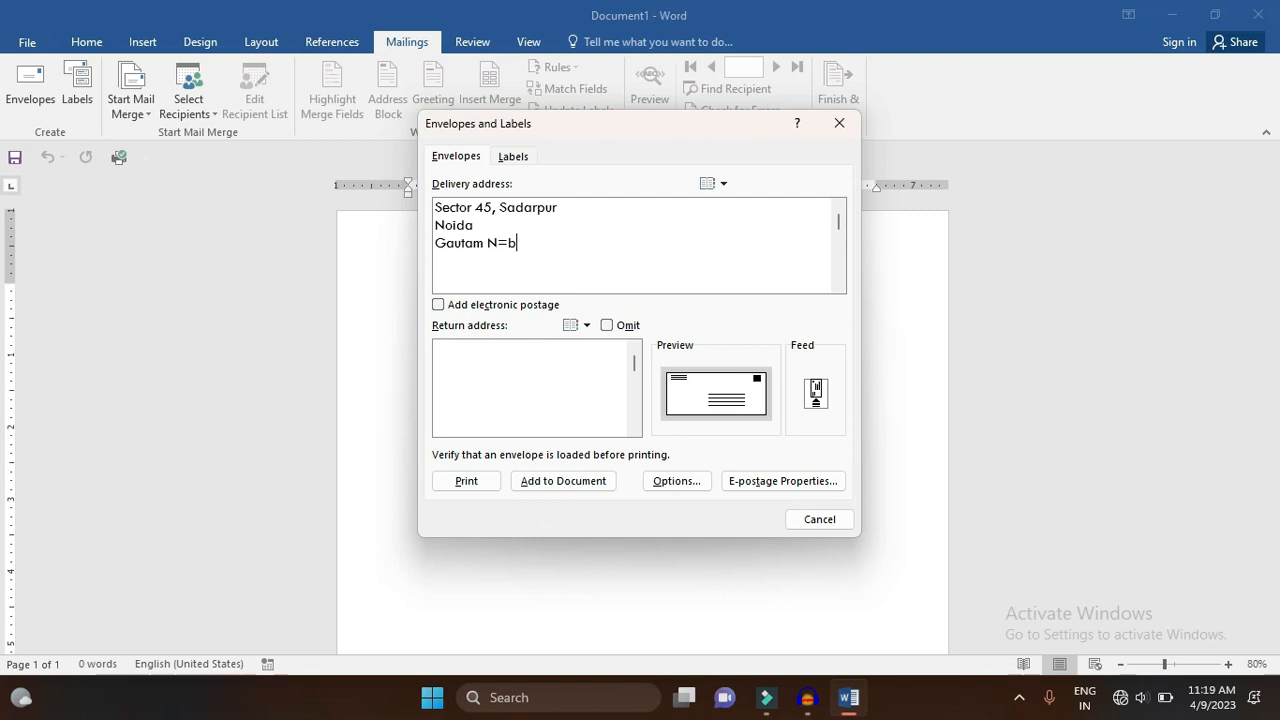
{"action": "key", "text": "Return"}
{"action": "key", "text": "Return"}
{"action": "key", "text": "BackSpace"}
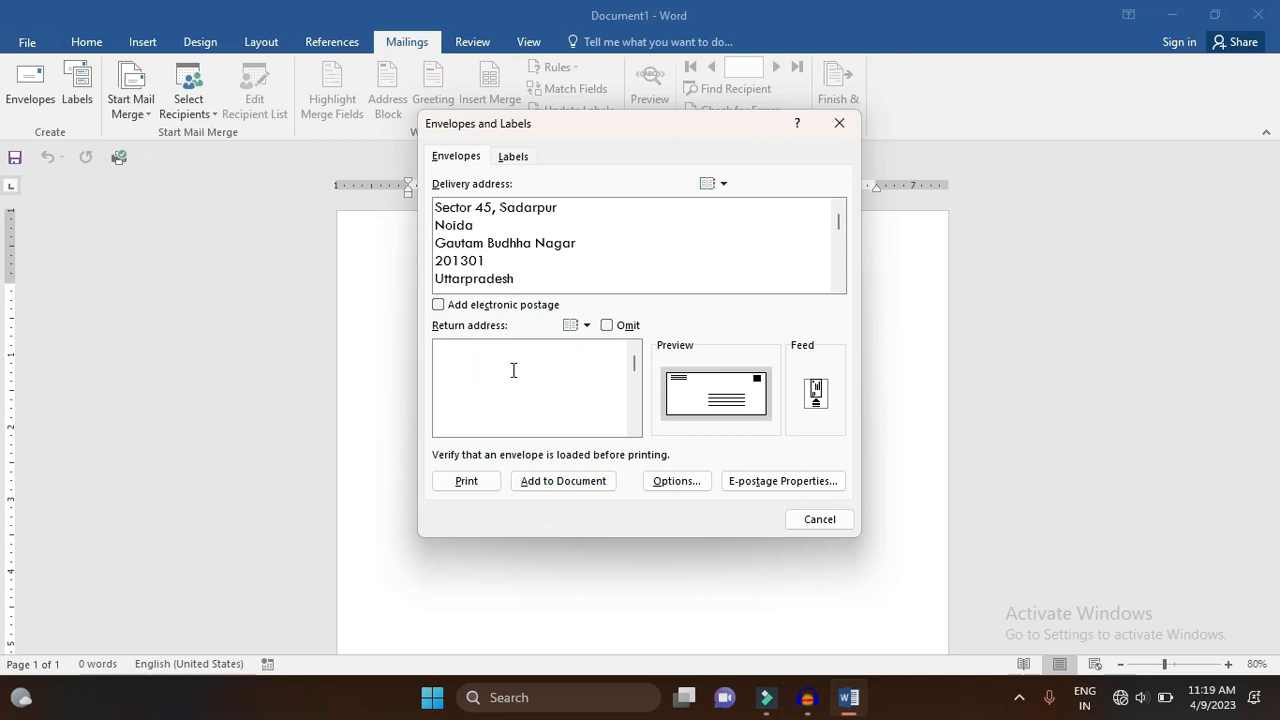
- Paste the sender's full five-line address as the return address and add the envelope to the document
{"action": "left_click", "coordinate": [482, 368]}
{"action": "type", "text": "Sec"}
{"action": "key", "text": "ctrl+a"}
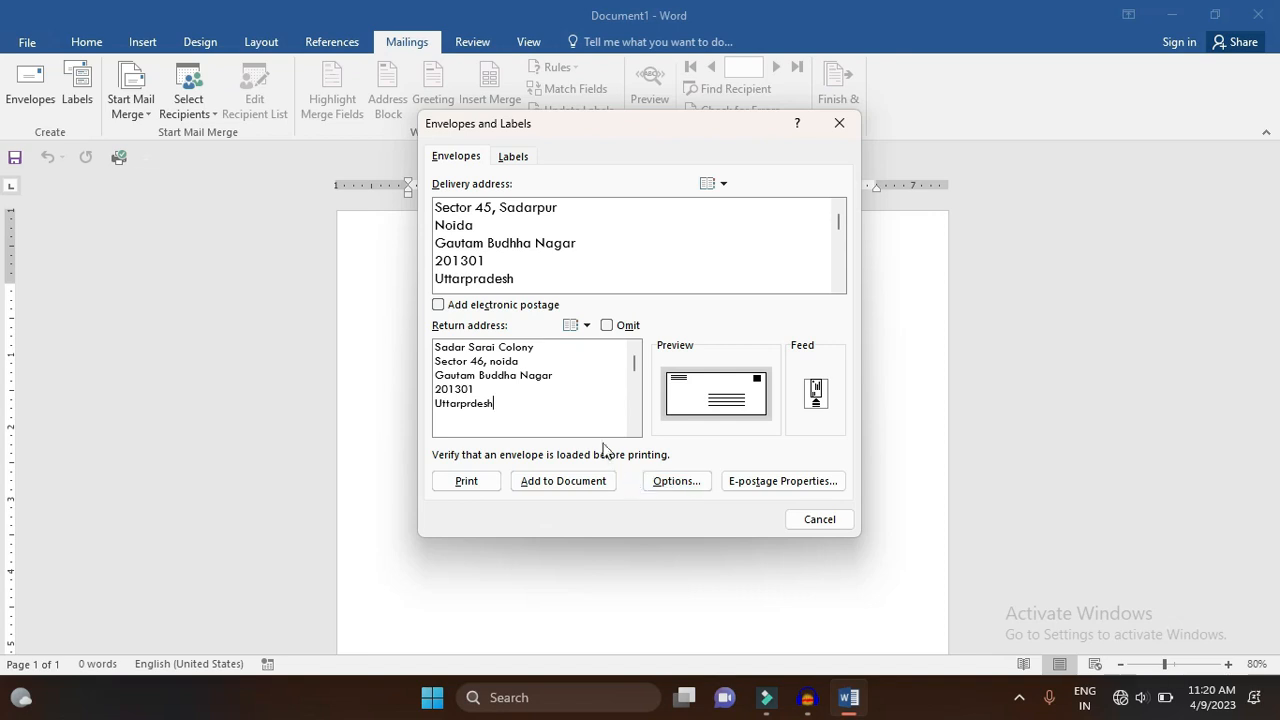
{"action": "left_click", "coordinate": [603, 494]}
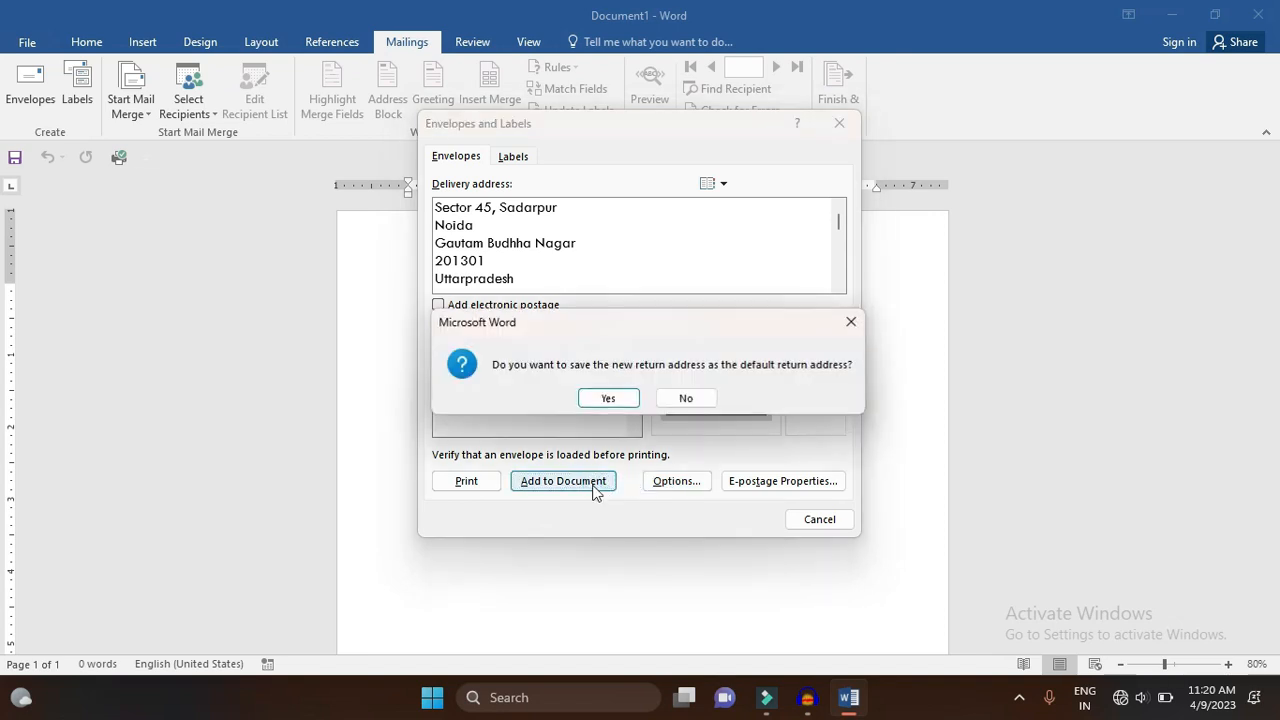
- Save the return address as default, then select all text and enlarge both addresses' font
{"action": "left_click", "coordinate": [596, 394]}
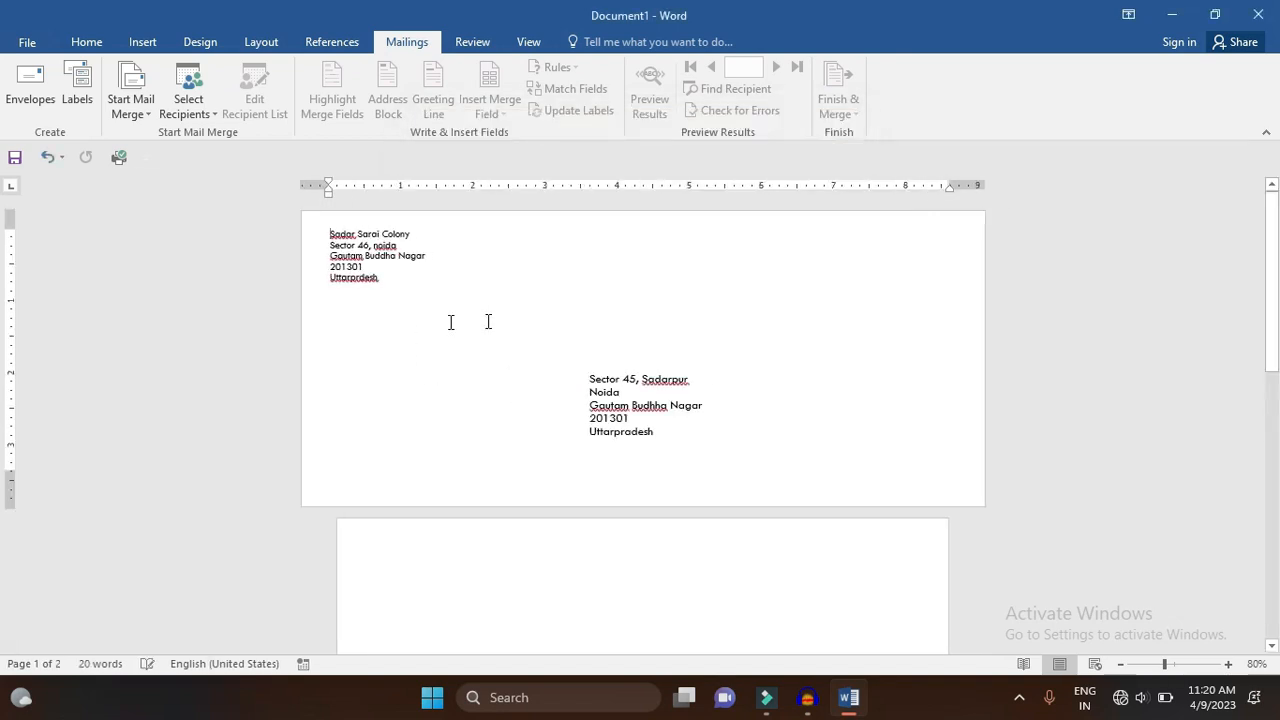
{"action": "left_click", "coordinate": [326, 235]}
{"action": "key", "text": "ctrl+a"}
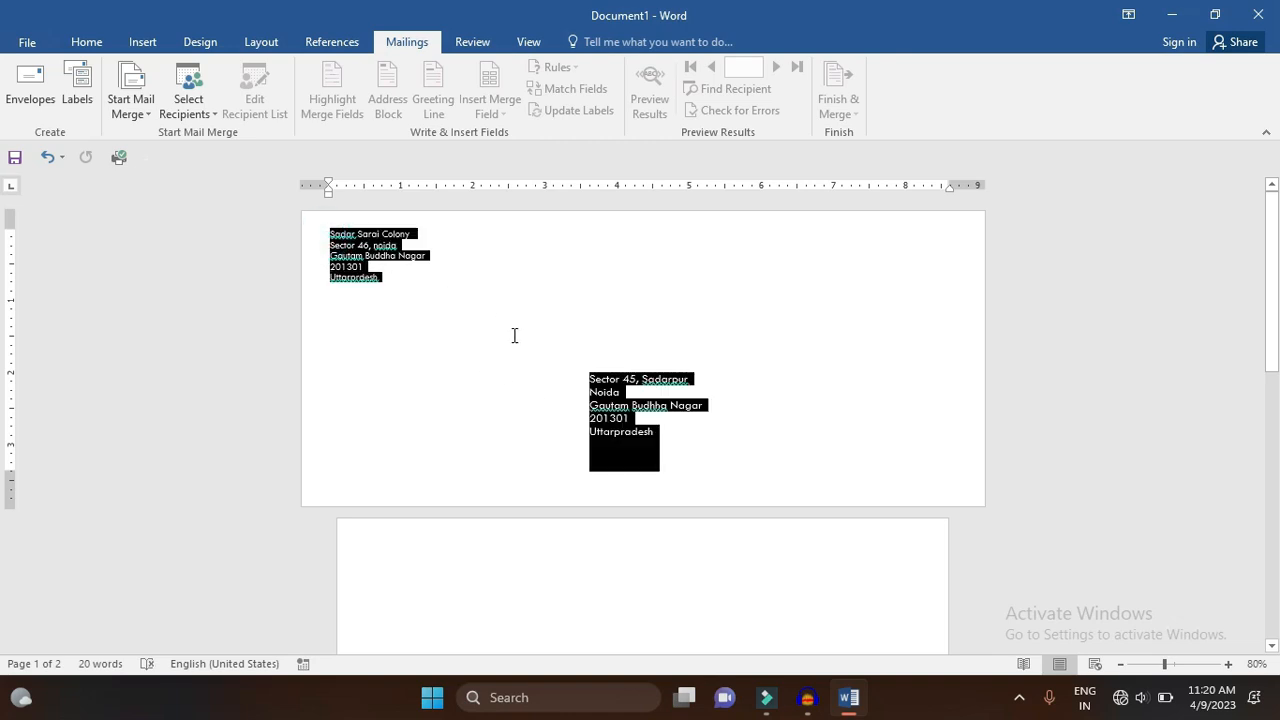
{"action": "key", "text": "ctrl+bracketright"}
{"action": "key", "text": "ctrl+bracketright"}
{"action": "key", "text": "ctrl+bracketright"}
{"action": "key", "text": "ctrl+bracketright"}
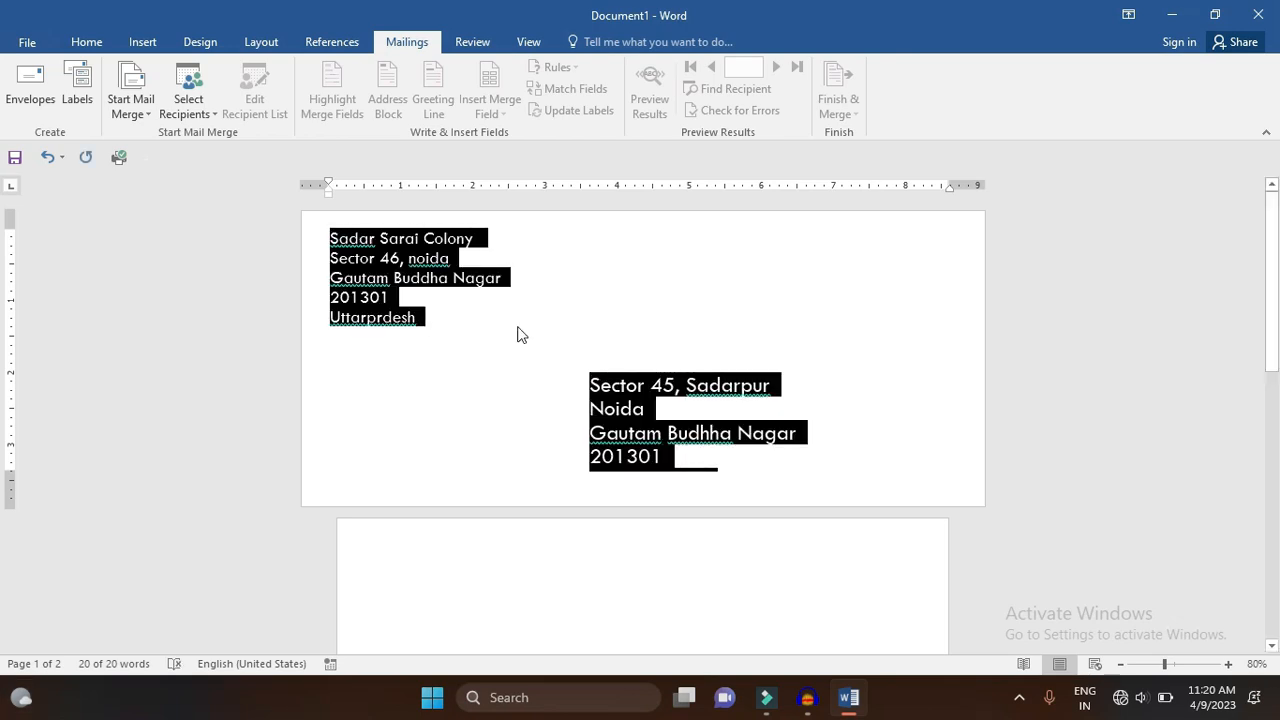
{"action": "left_click", "coordinate": [469, 331]}
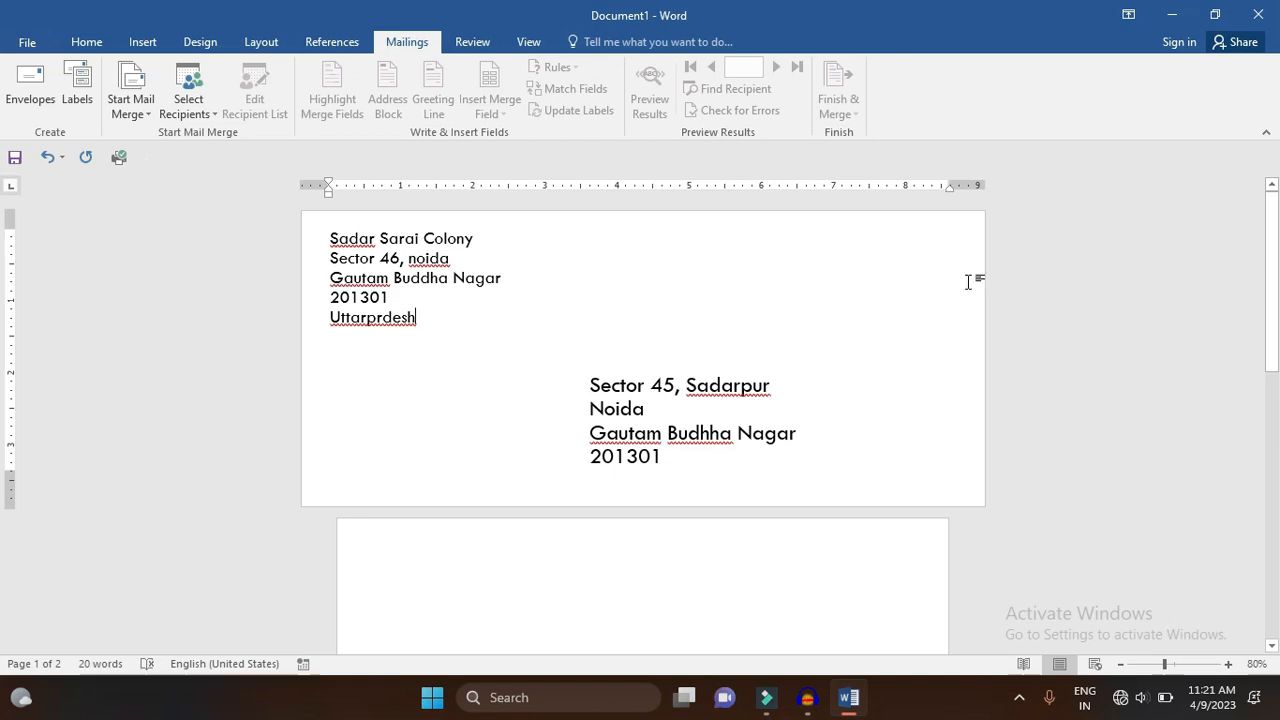
{"action": "left_click", "coordinate": [1269, 250]}
{"action": "left_click_drag", "start_coordinate": [1269, 260], "coordinate": [1251, 190]}
{"action": "scroll", "coordinate": [374, 371], "scroll_direction": "down", "scroll_amount": 1}
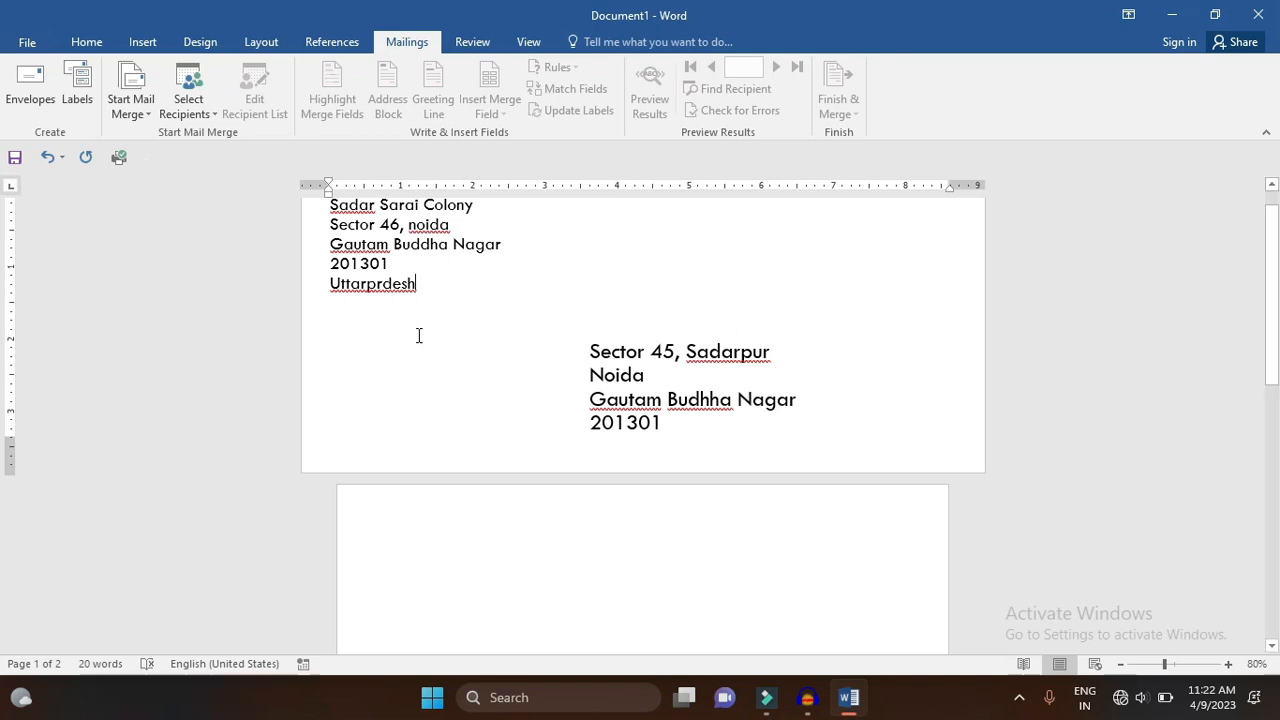
- Create a new blank document, open Labels, and enter the first three address lines
{"action": "key", "text": "ctrl+n"}
{"action": "left_click", "coordinate": [405, 43]}
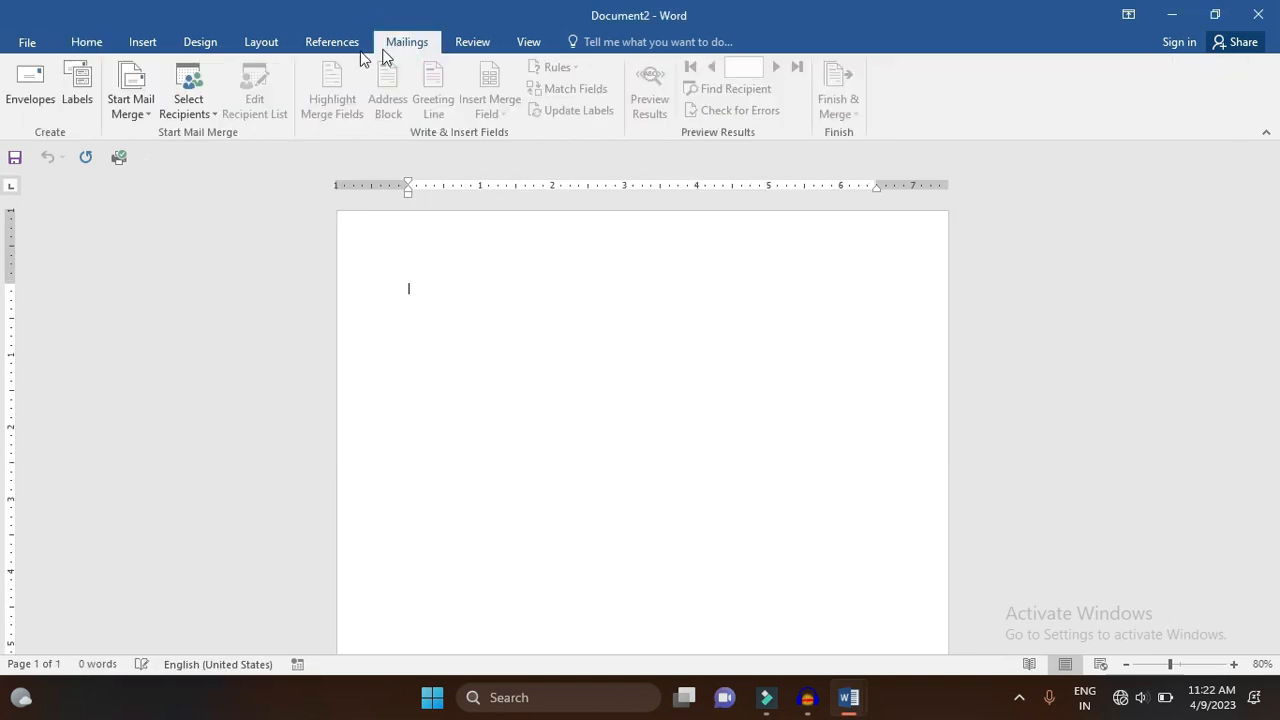
{"action": "left_click", "coordinate": [86, 75]}
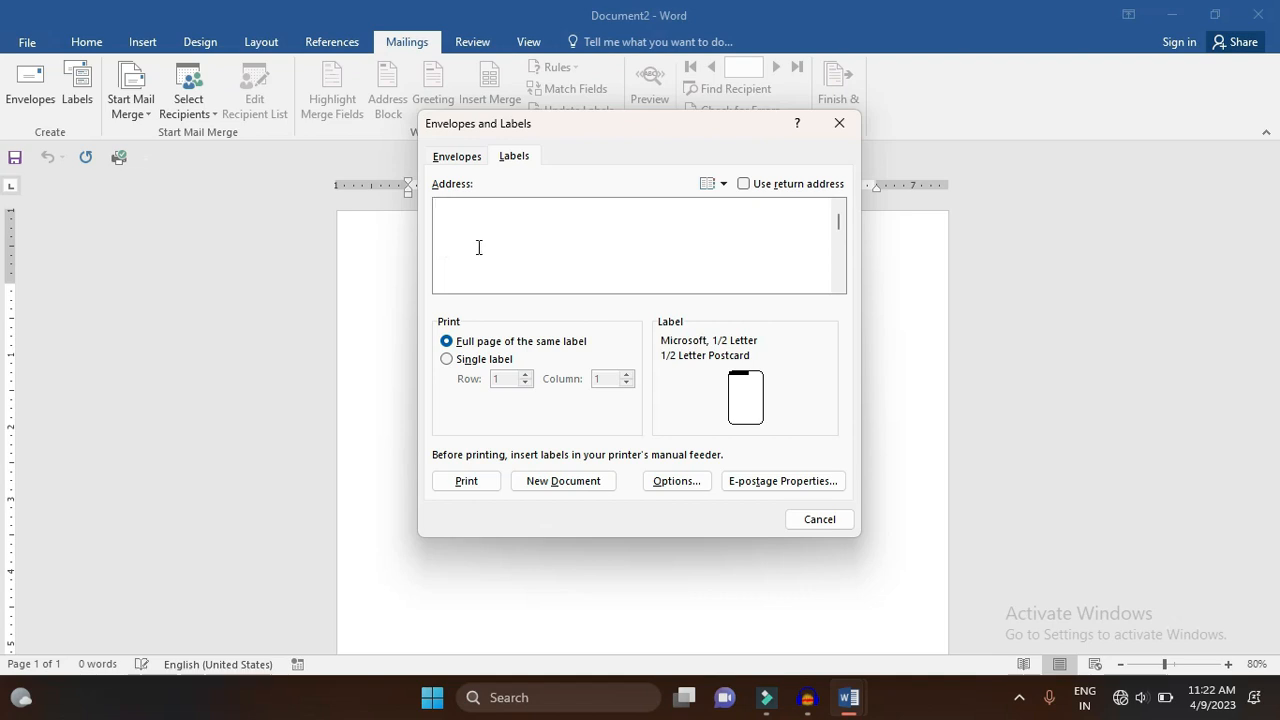
{"action": "key", "text": "Return"}
{"action": "key", "text": "Return"}
- Finish the six-line label address with the district, postcode and state lines, correcting typos
{"action": "key", "text": "Return"}
{"action": "type", "text": "1"}
{"action": "key", "text": "BackSpace"}
{"action": "type", "text": "Gautam "}
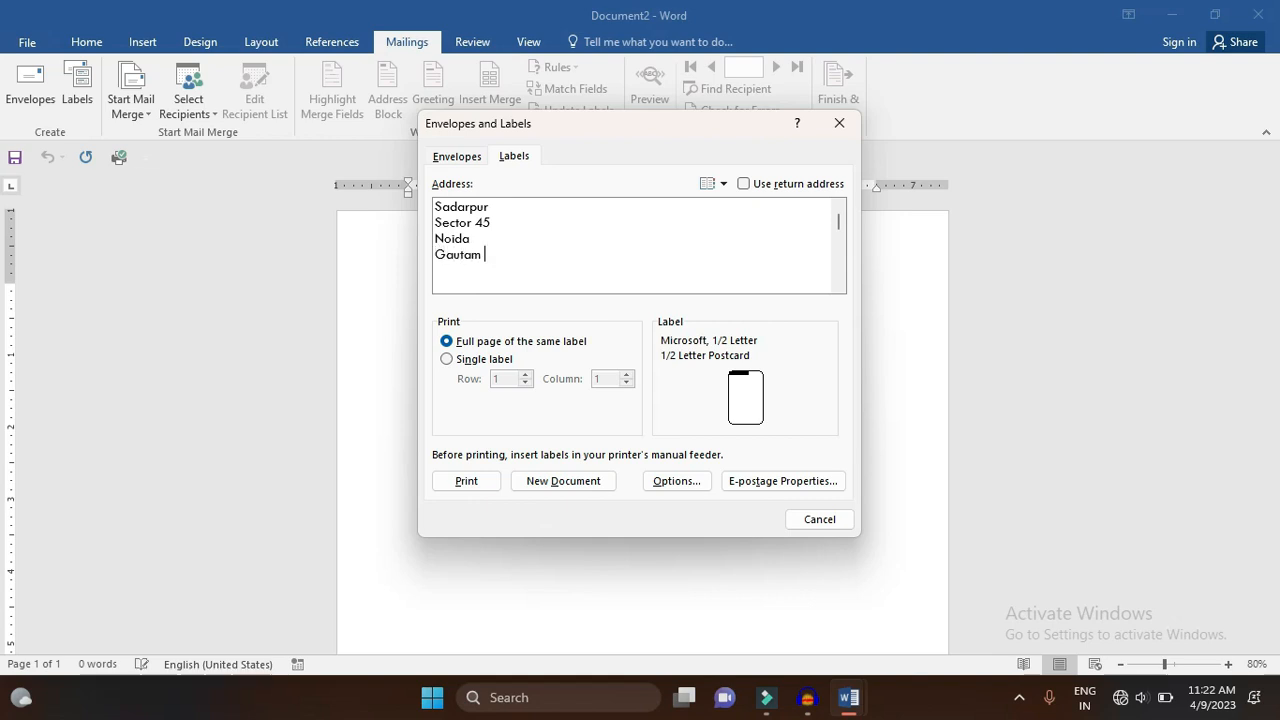
{"action": "type", "text": "Buddha Nagar "}
{"action": "type", "text": "2013001"}
{"action": "key", "text": "BackSpace"}
{"action": "key", "text": "BackSpace"}
{"action": "type", "text": "1"}
{"action": "key", "text": "Return"}
{"action": "type", "text": "Uttarpradesh"}
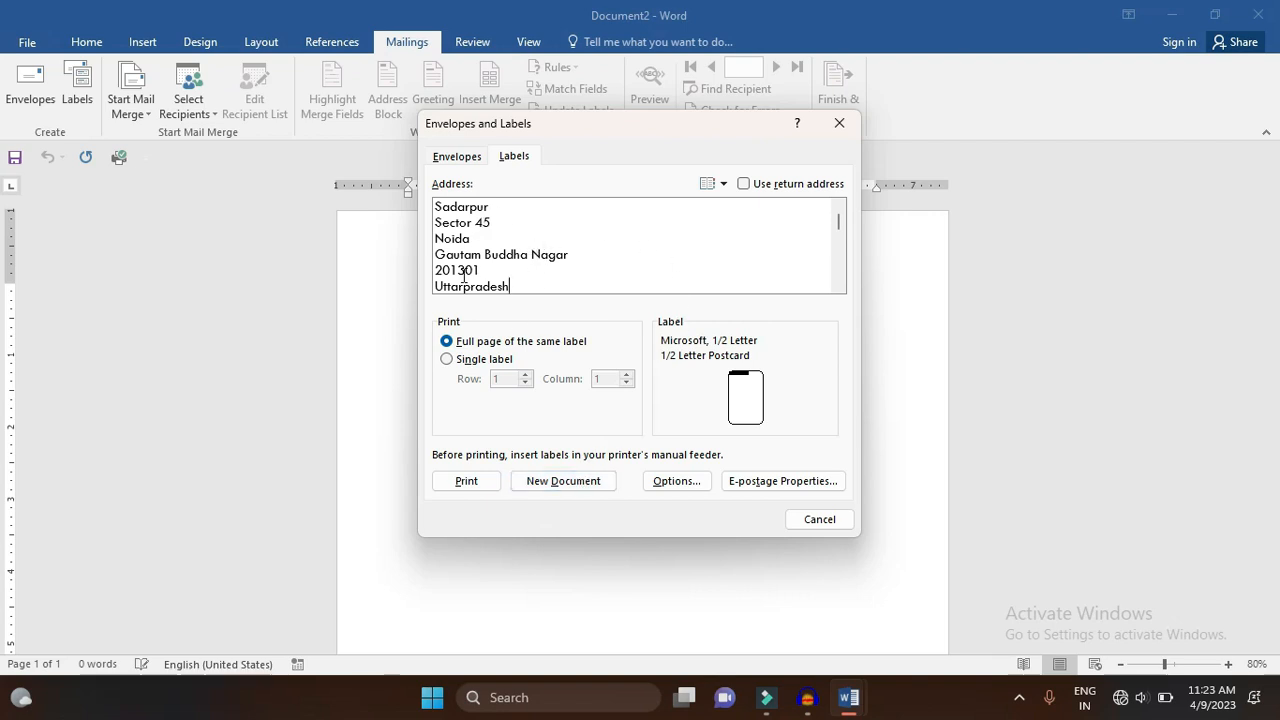
- Generate Labels4, a new document with a full page of delivery-address labels
{"action": "left_click", "coordinate": [750, 185]}
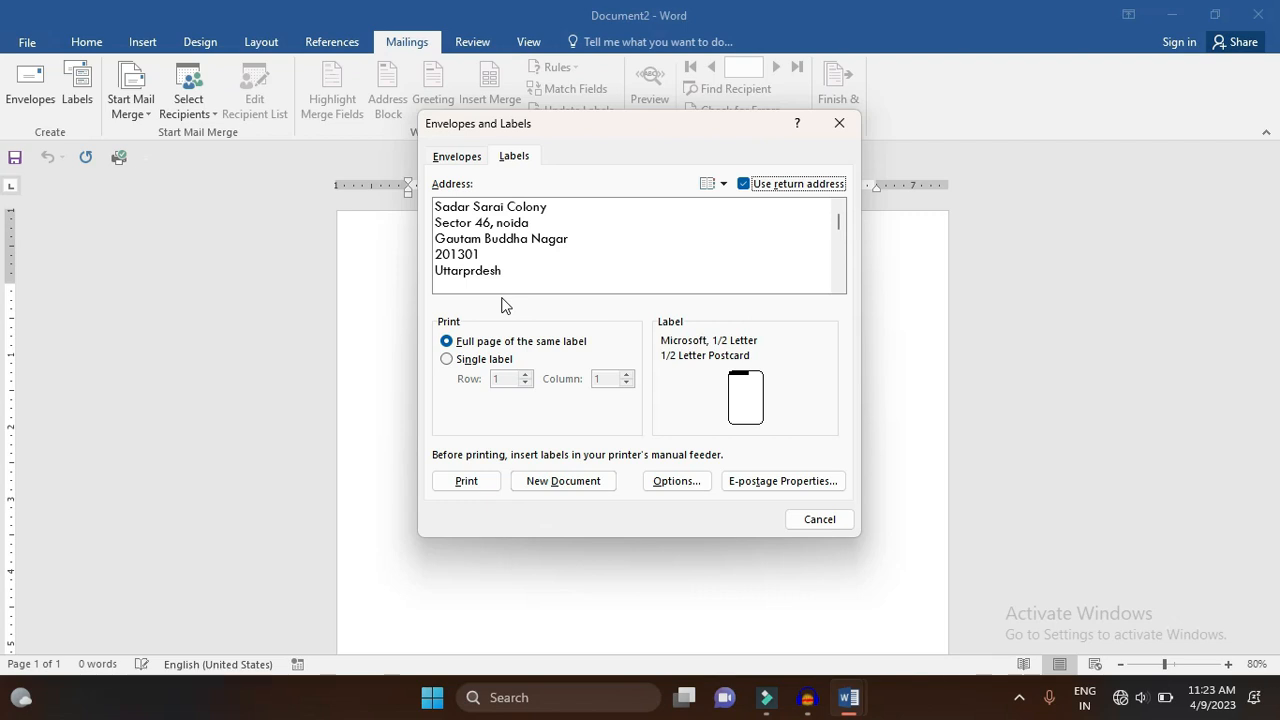
{"action": "left_click", "coordinate": [744, 186]}
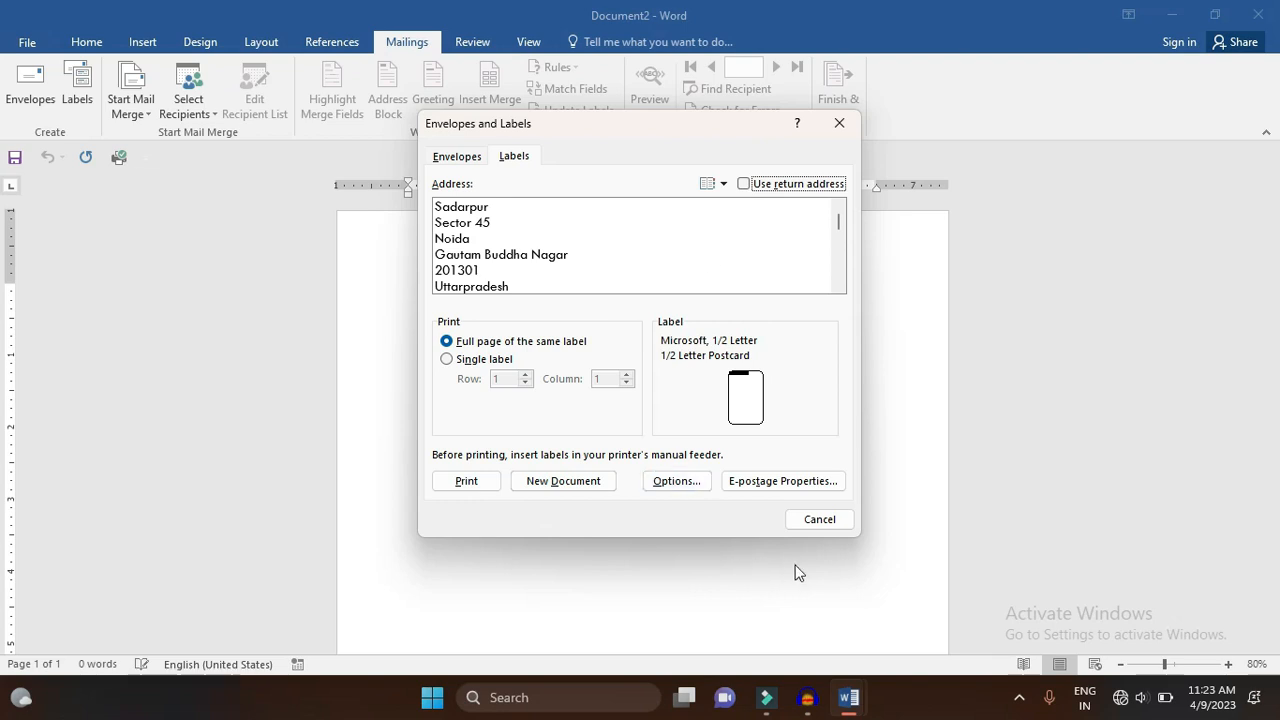
{"action": "left_click", "coordinate": [583, 481]}
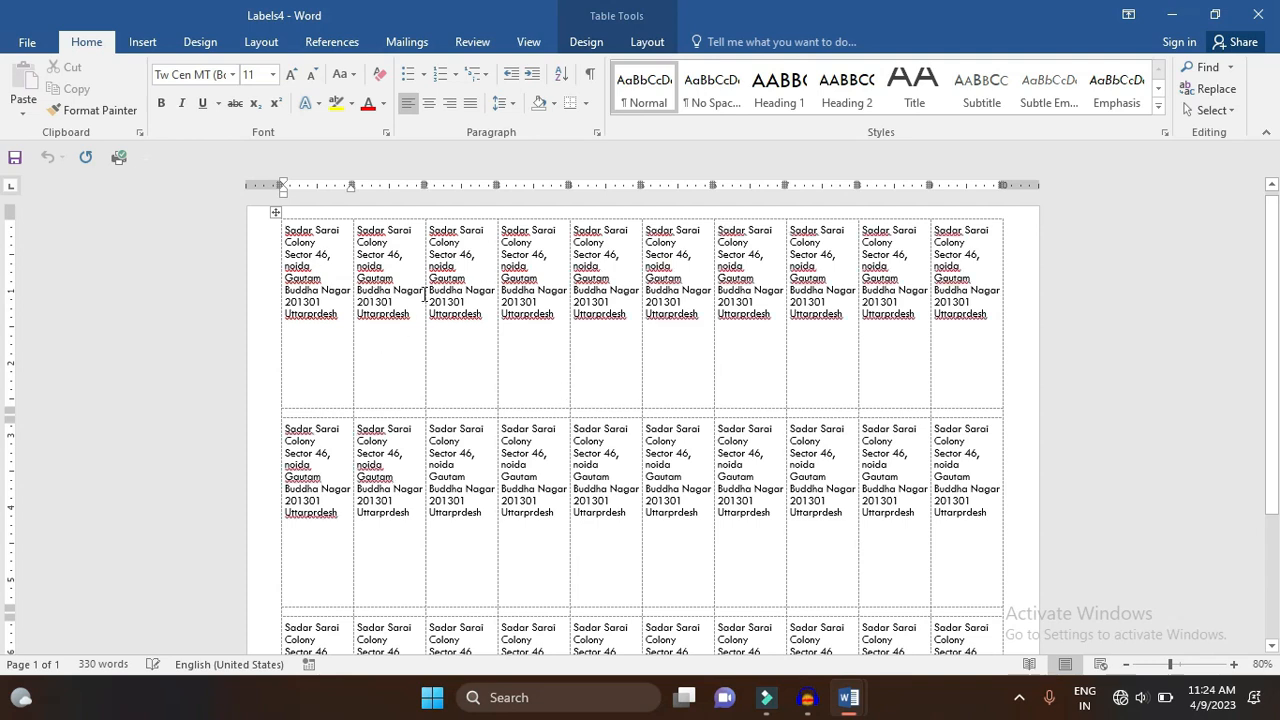
- Close Labels4 without saving its changes
{"action": "left_click_drag", "start_coordinate": [1272, 280], "coordinate": [1274, 250]}
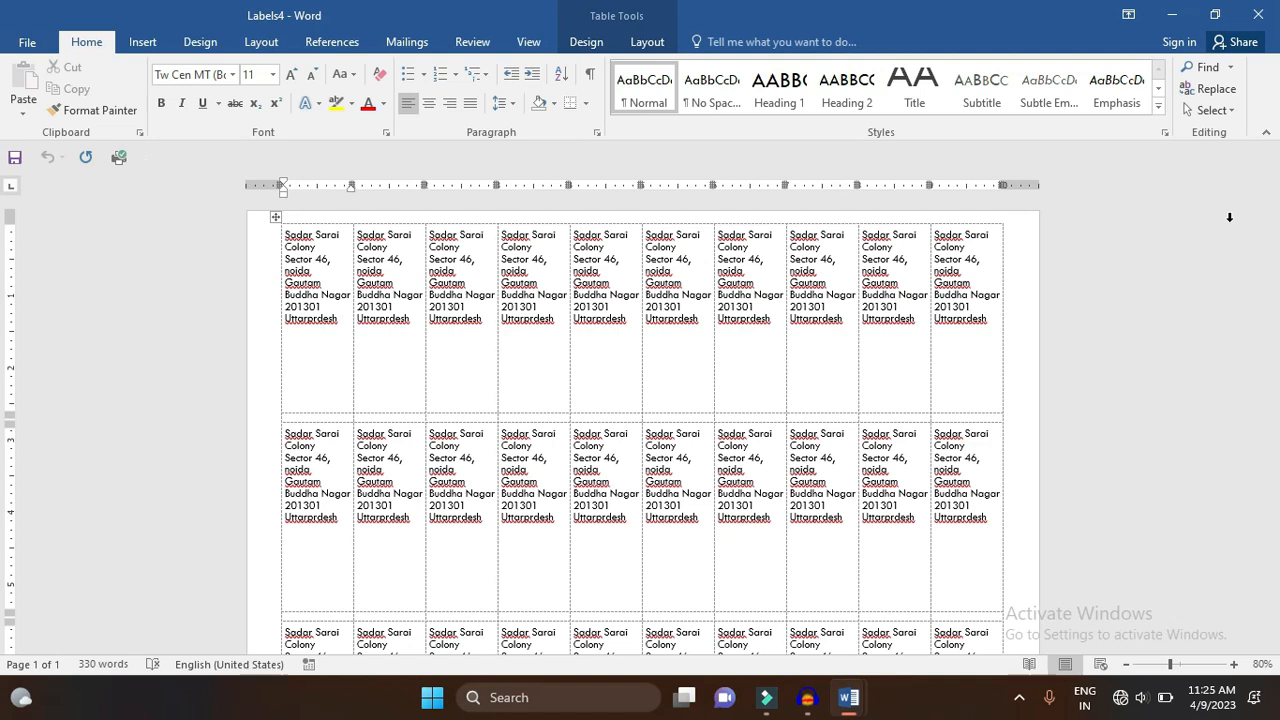
{"action": "key", "text": "ctrl+w"}
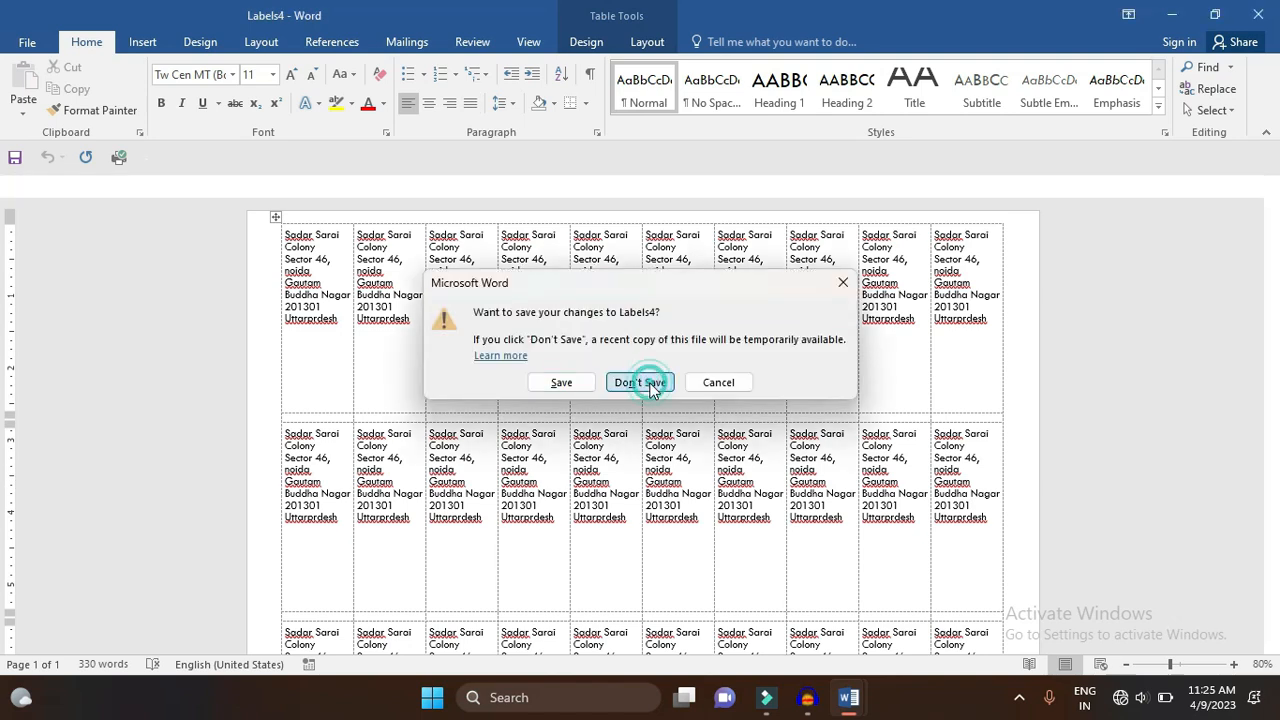
{"action": "left_click", "coordinate": [640, 380]}
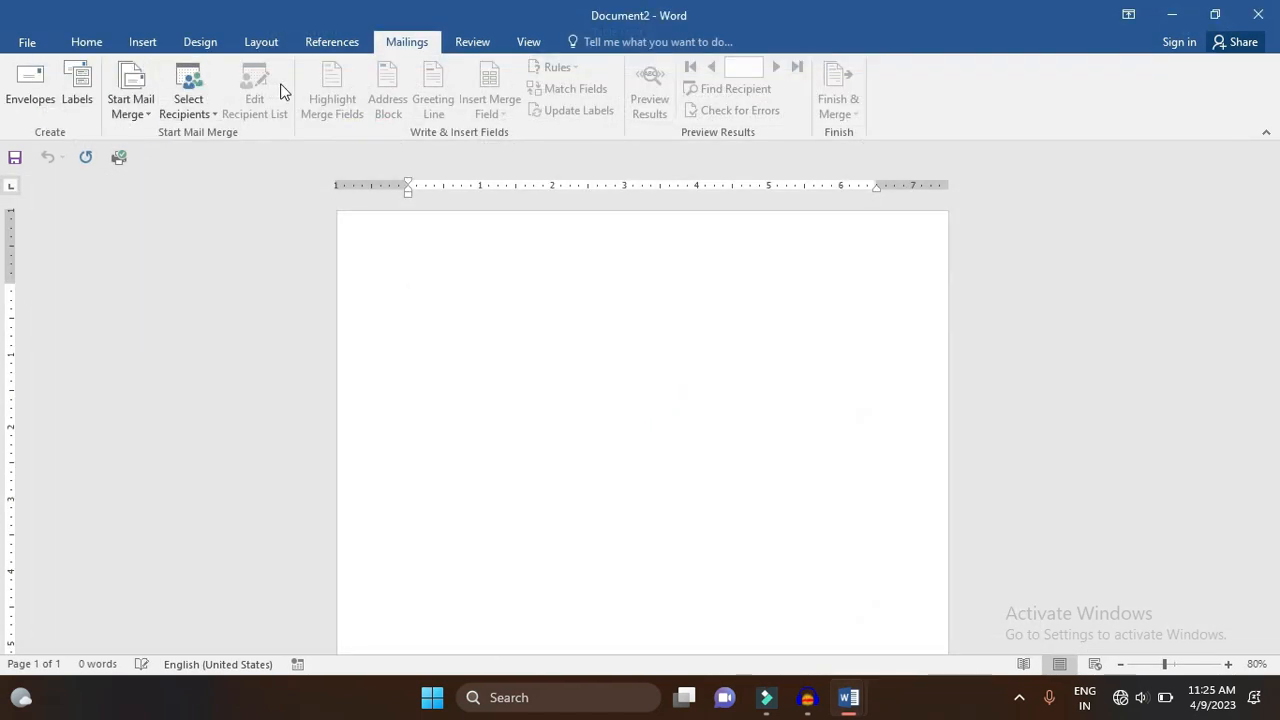
- Make Document2 a Letters mail merge and launch the Step-by-Step Mail Merge Wizard
{"action": "left_click", "coordinate": [135, 107]}
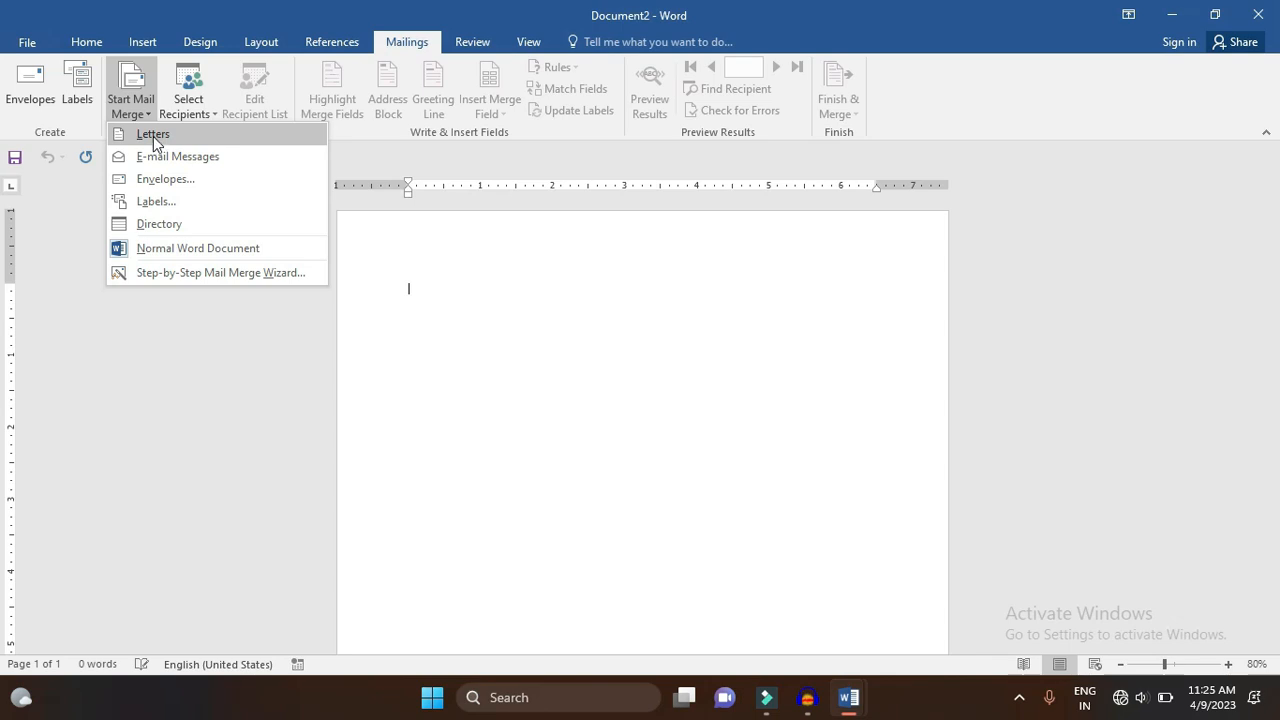
{"action": "left_click", "coordinate": [153, 134]}
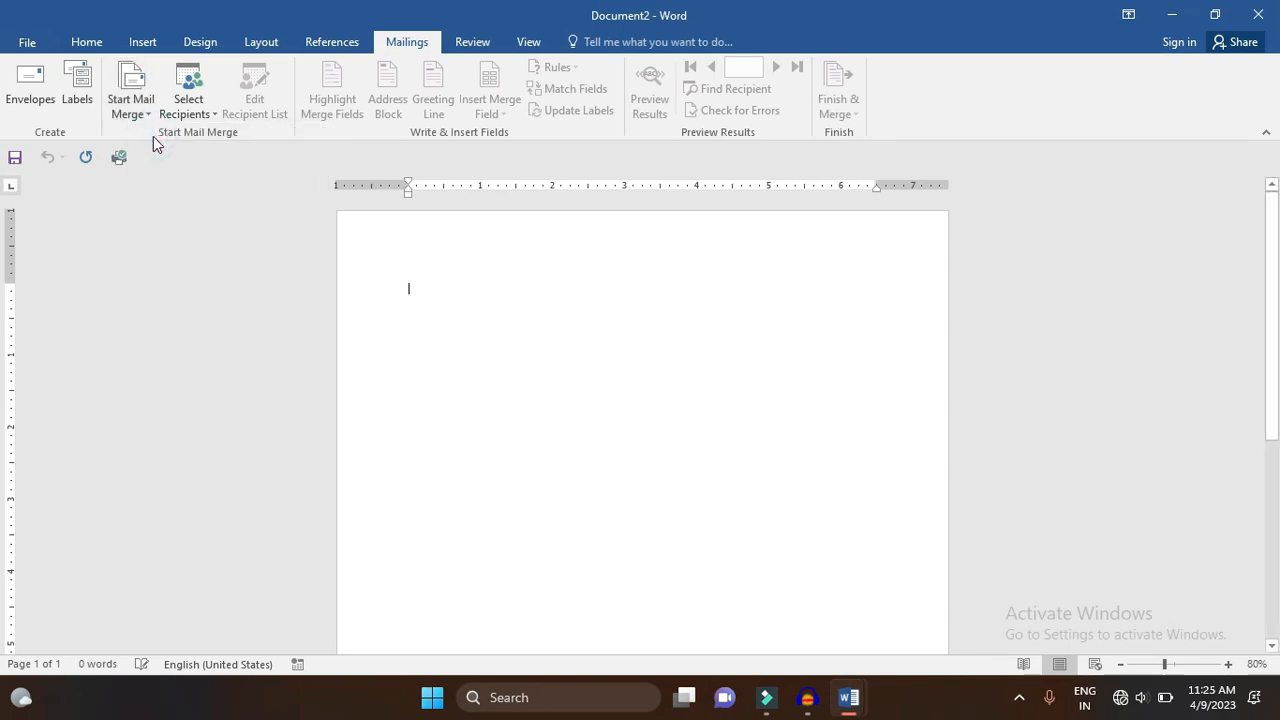
{"action": "left_click", "coordinate": [133, 88]}
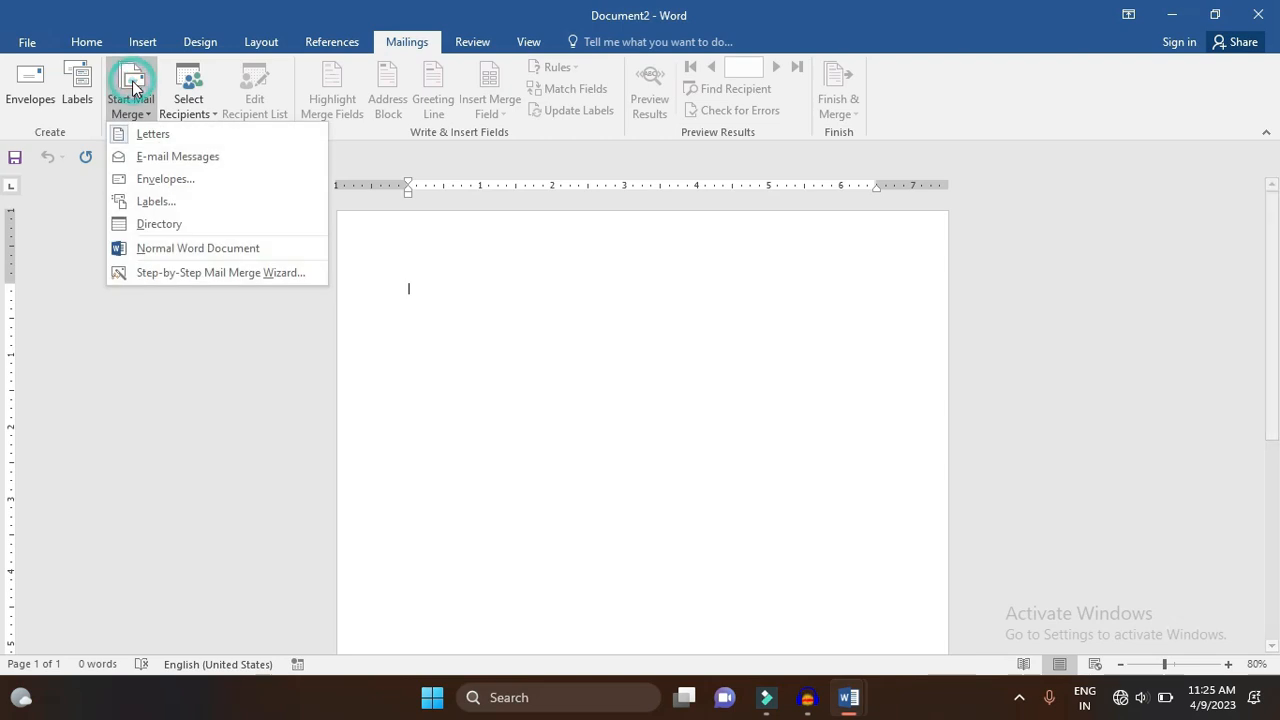
{"action": "left_click", "coordinate": [139, 274]}
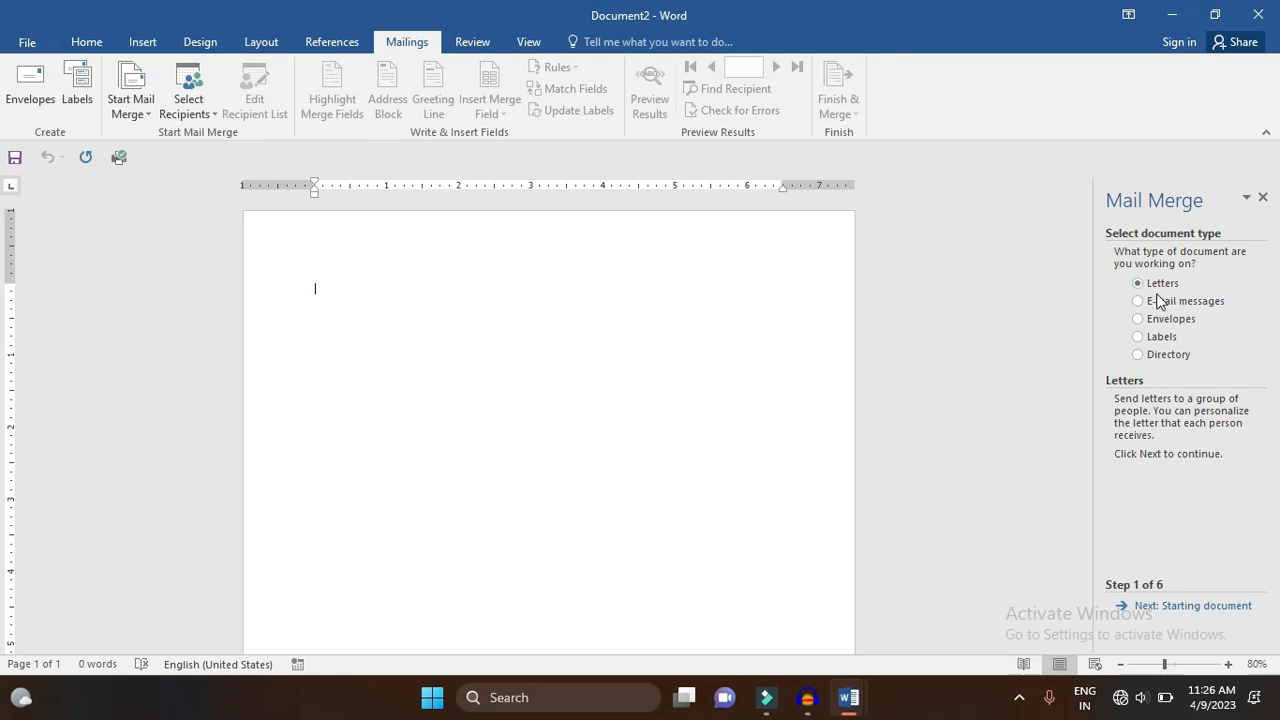
- Advance the wizard to step 2, choose Start from a template, and bring up the template list
{"action": "left_click", "coordinate": [1205, 613]}
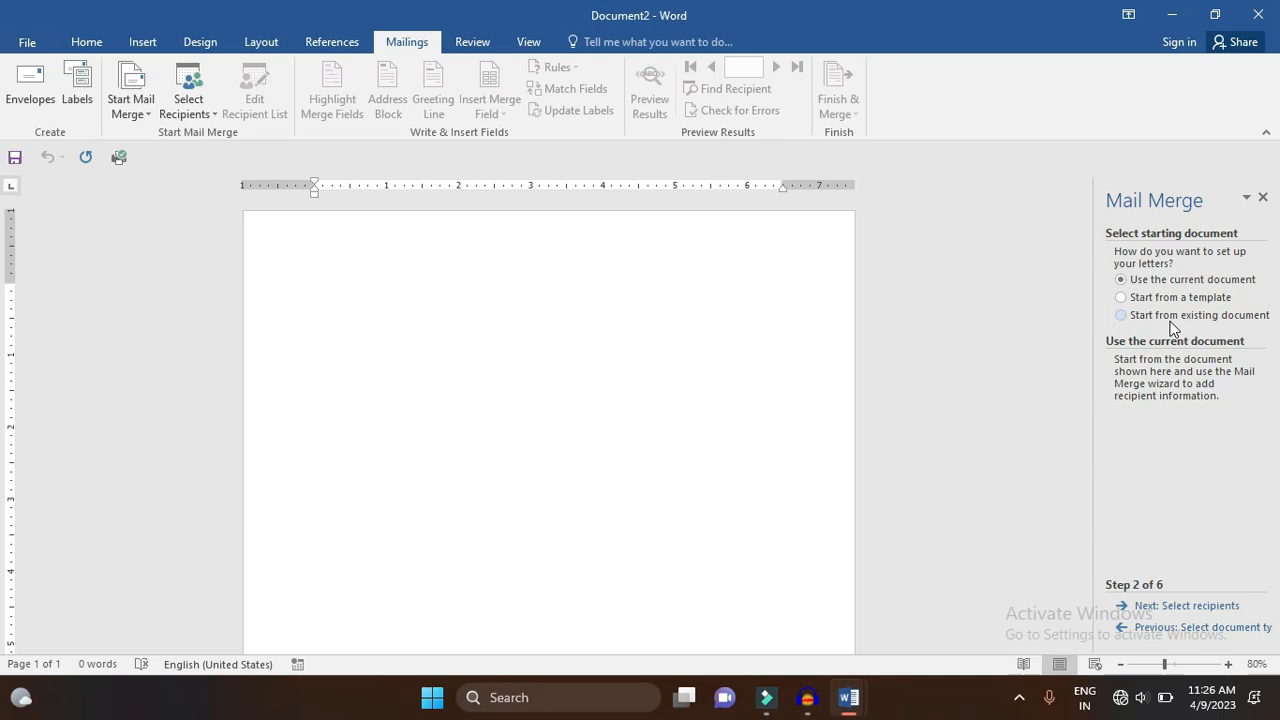
{"action": "left_click", "coordinate": [1183, 297]}
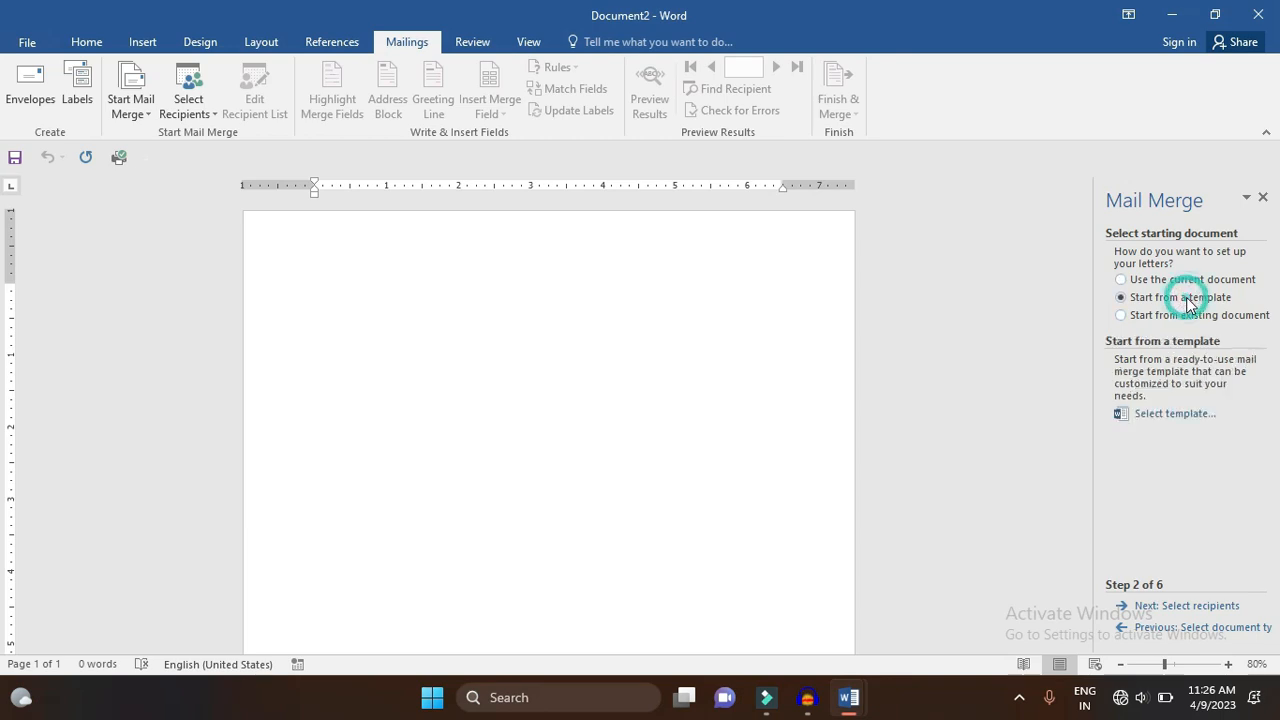
{"action": "left_click", "coordinate": [1183, 416]}
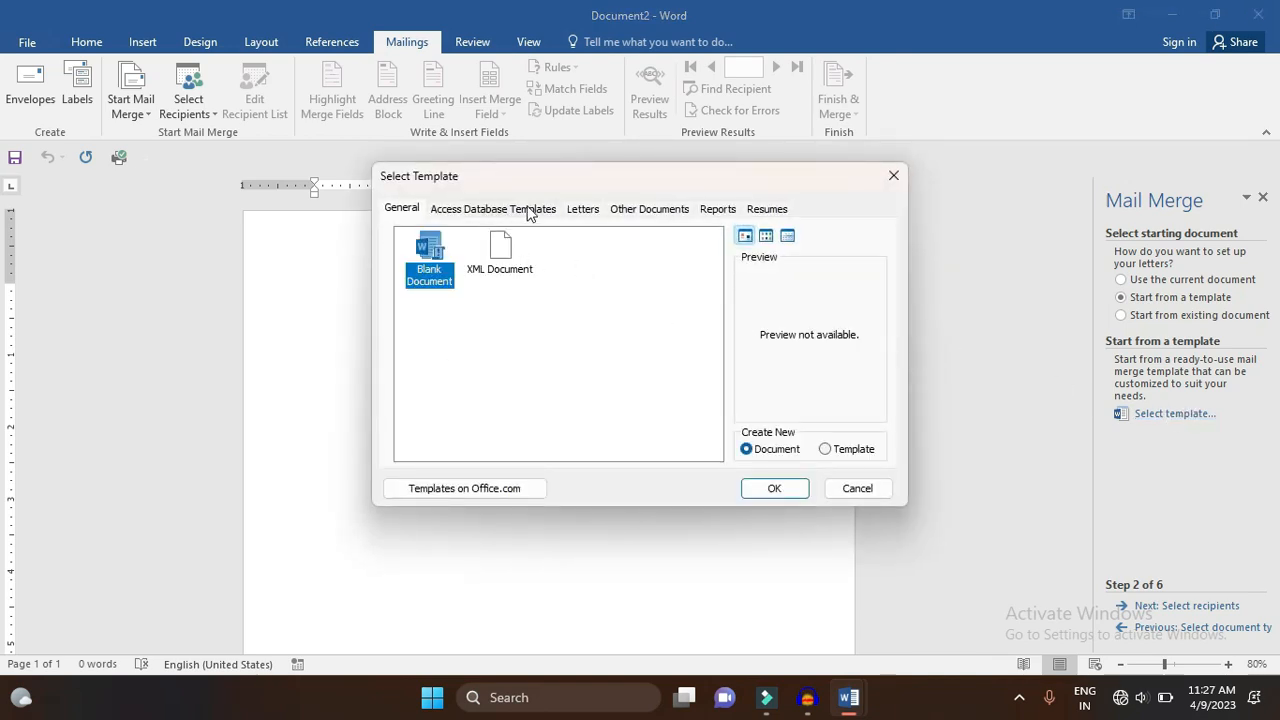
- Browse the Letters templates and create the document from Chronological resume
{"action": "left_click", "coordinate": [594, 209]}
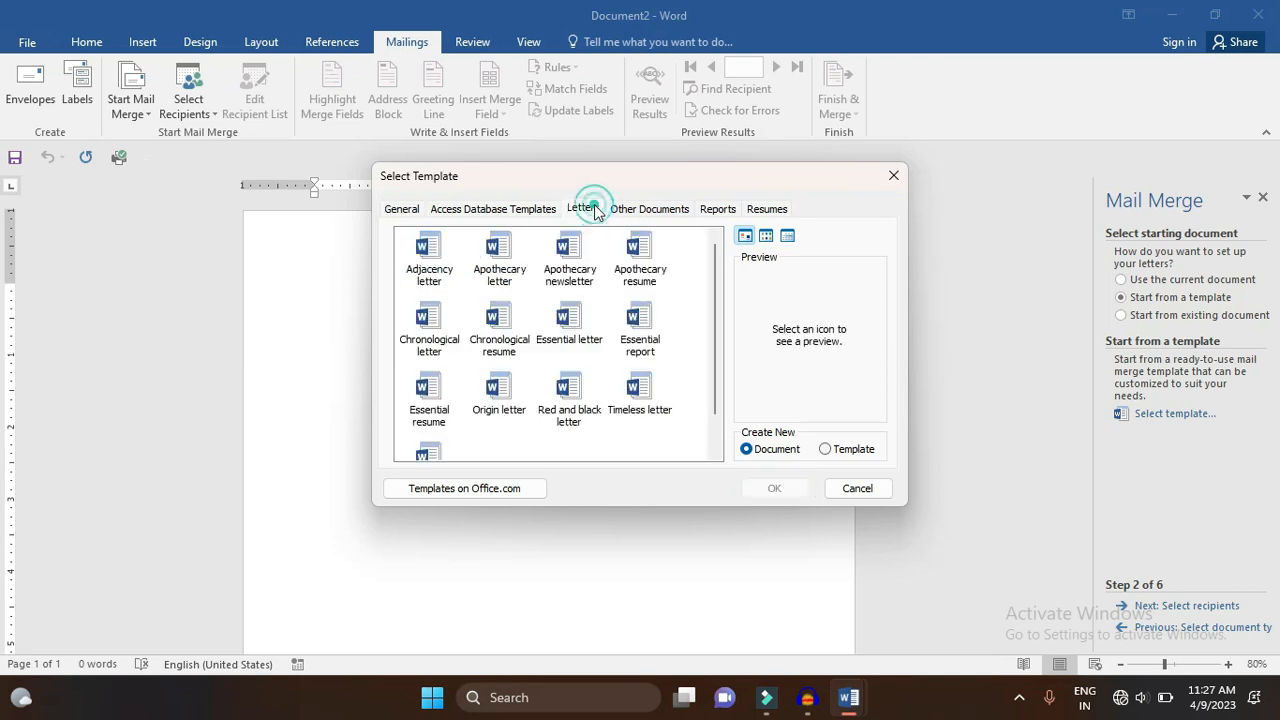
{"action": "left_click", "coordinate": [650, 258]}
{"action": "left_click", "coordinate": [643, 278]}
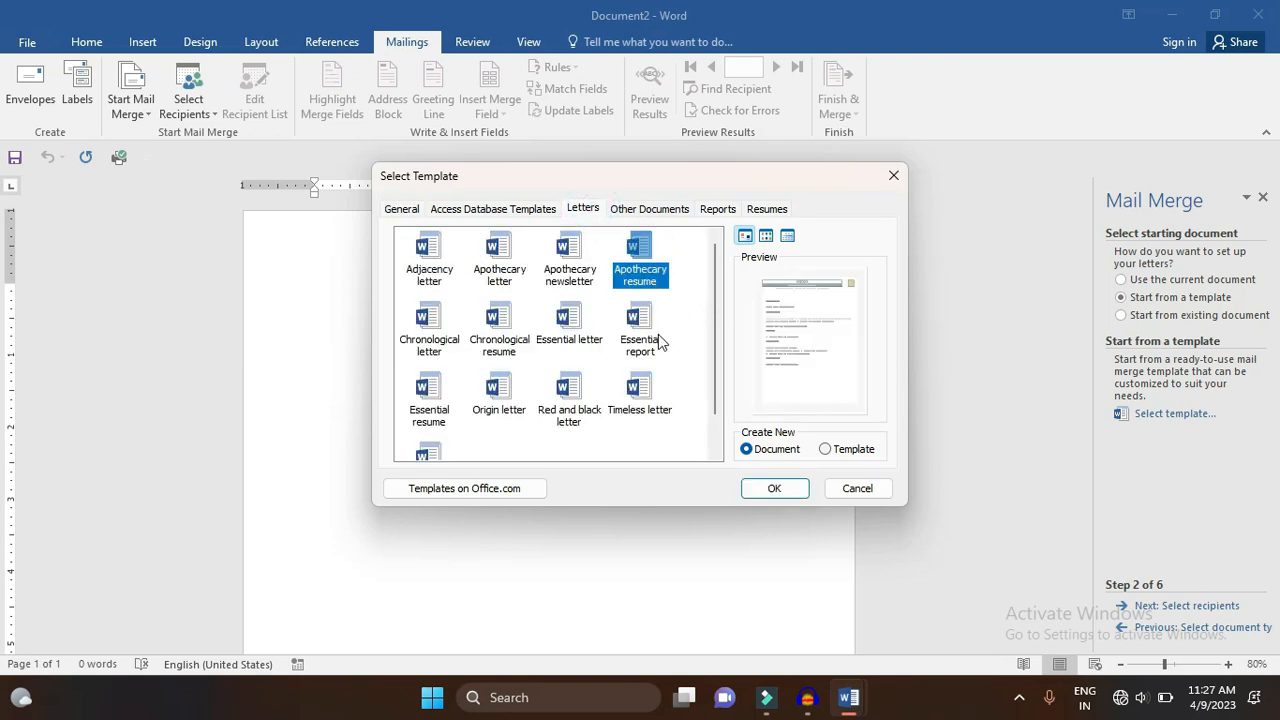
{"action": "left_click", "coordinate": [653, 336]}
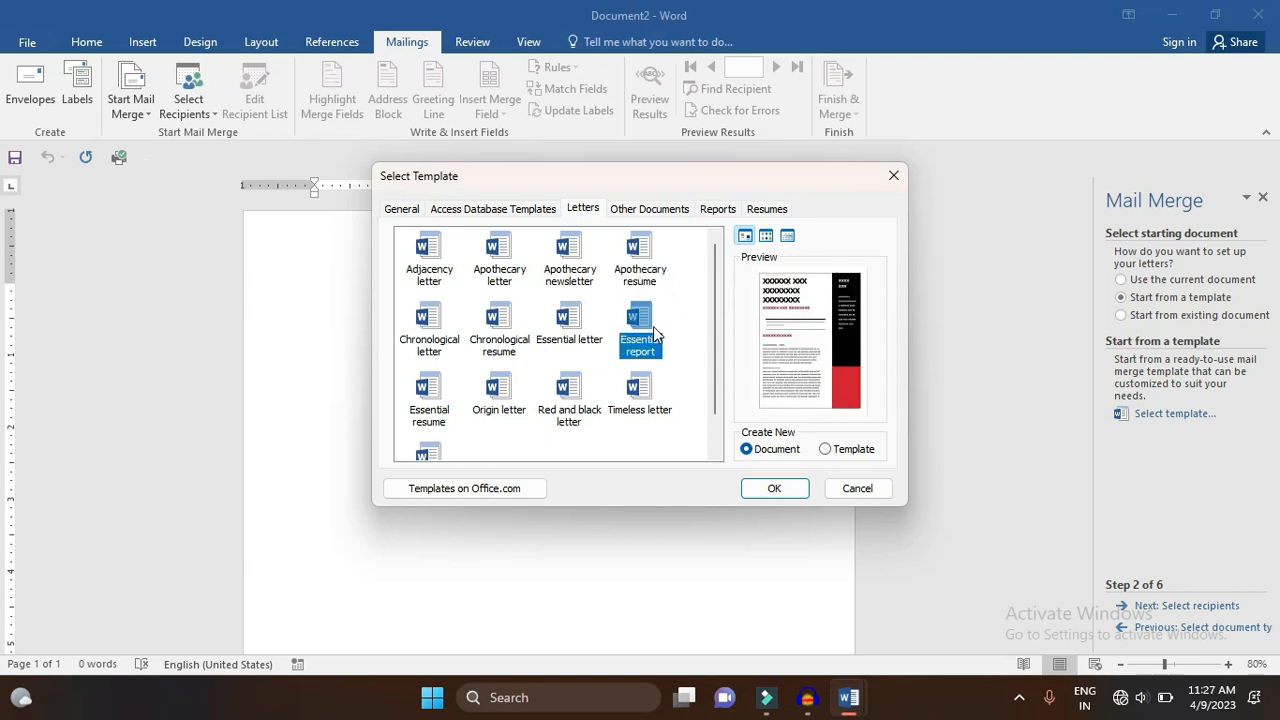
{"action": "left_click", "coordinate": [582, 328]}
{"action": "left_click", "coordinate": [500, 330]}
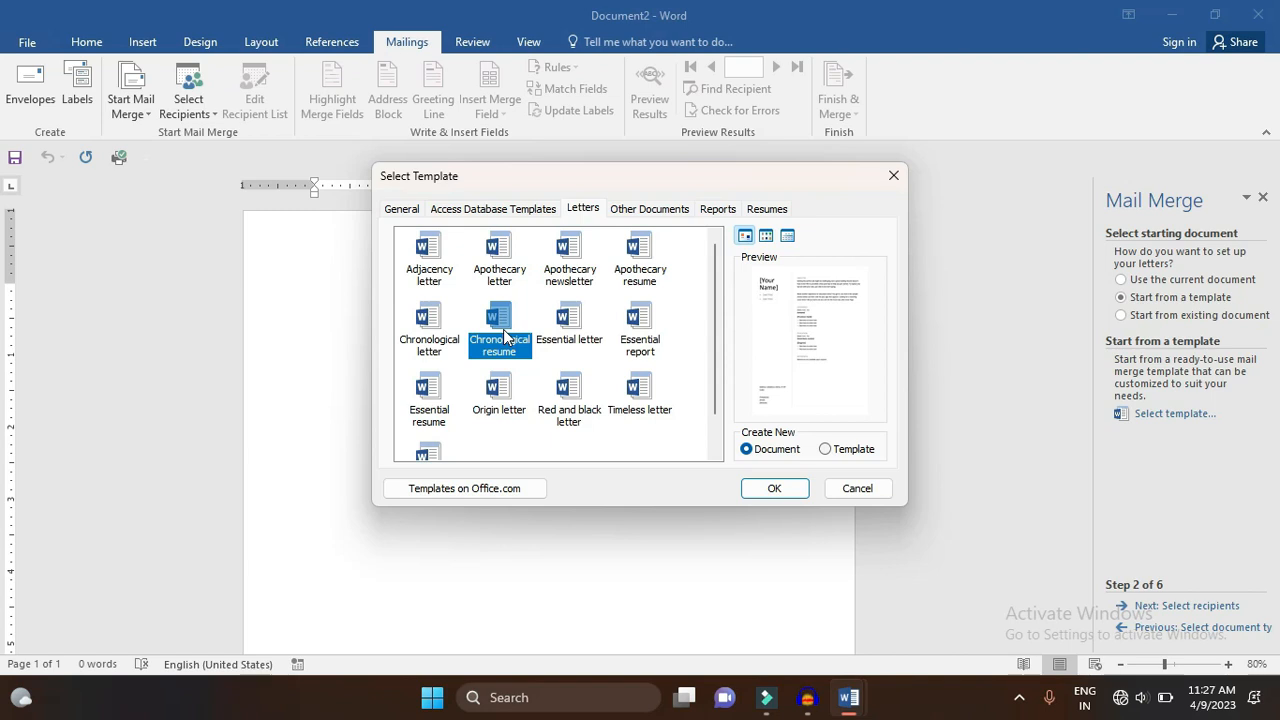
{"action": "left_click", "coordinate": [776, 488]}
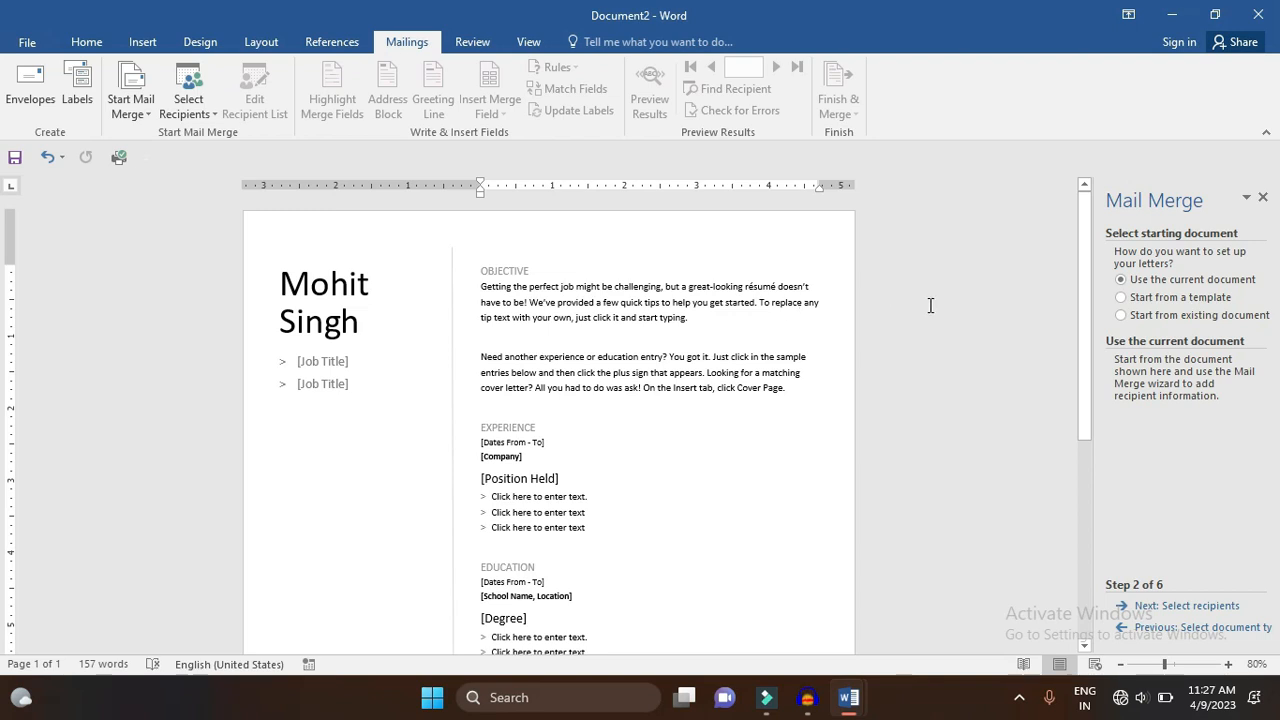
- Enter Computer Trainer as the job title and delete the second job title placeholder
{"action": "scroll", "coordinate": [1069, 260], "scroll_direction": "down", "scroll_amount": 8}
{"action": "scroll", "coordinate": [1069, 245], "scroll_direction": "up", "scroll_amount": 7}
{"action": "scroll", "coordinate": [1066, 240], "scroll_direction": "up", "scroll_amount": 1}
{"action": "left_click", "coordinate": [336, 362]}
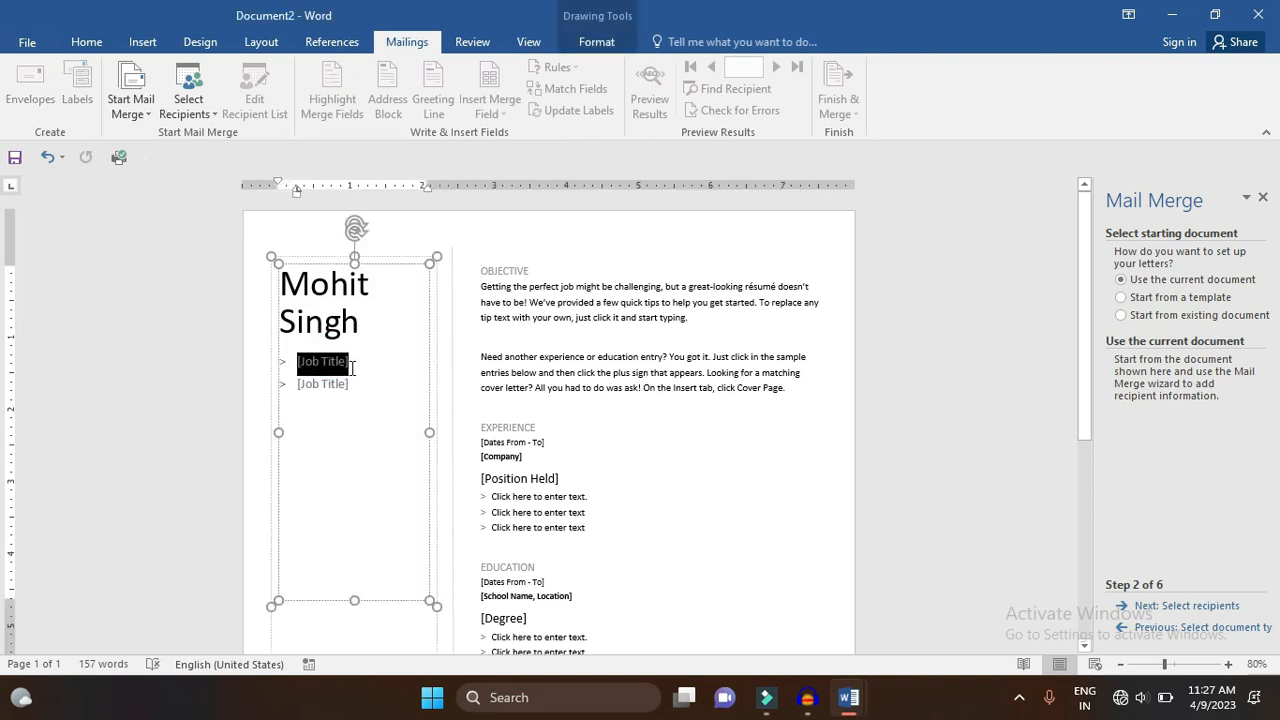
{"action": "type", "text": "Computer Train"}
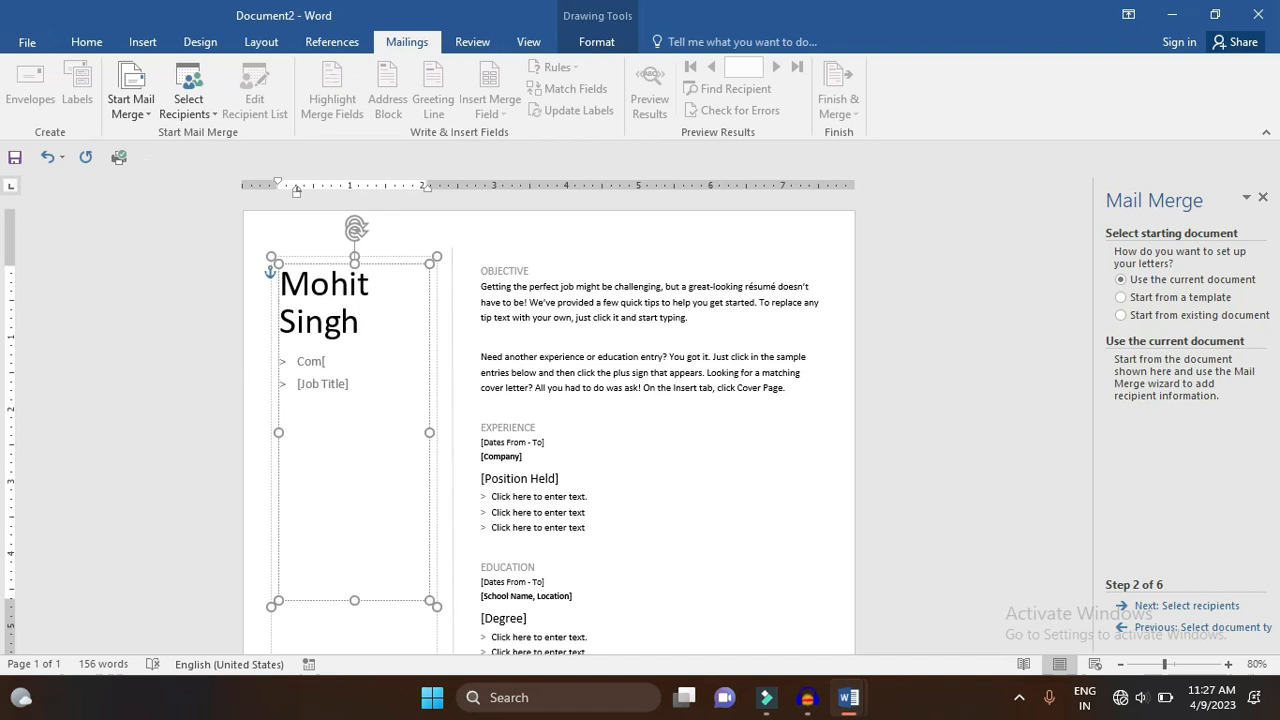
{"action": "type", "text": "er"}
{"action": "left_click", "coordinate": [342, 388]}
{"action": "key", "text": "Delete"}
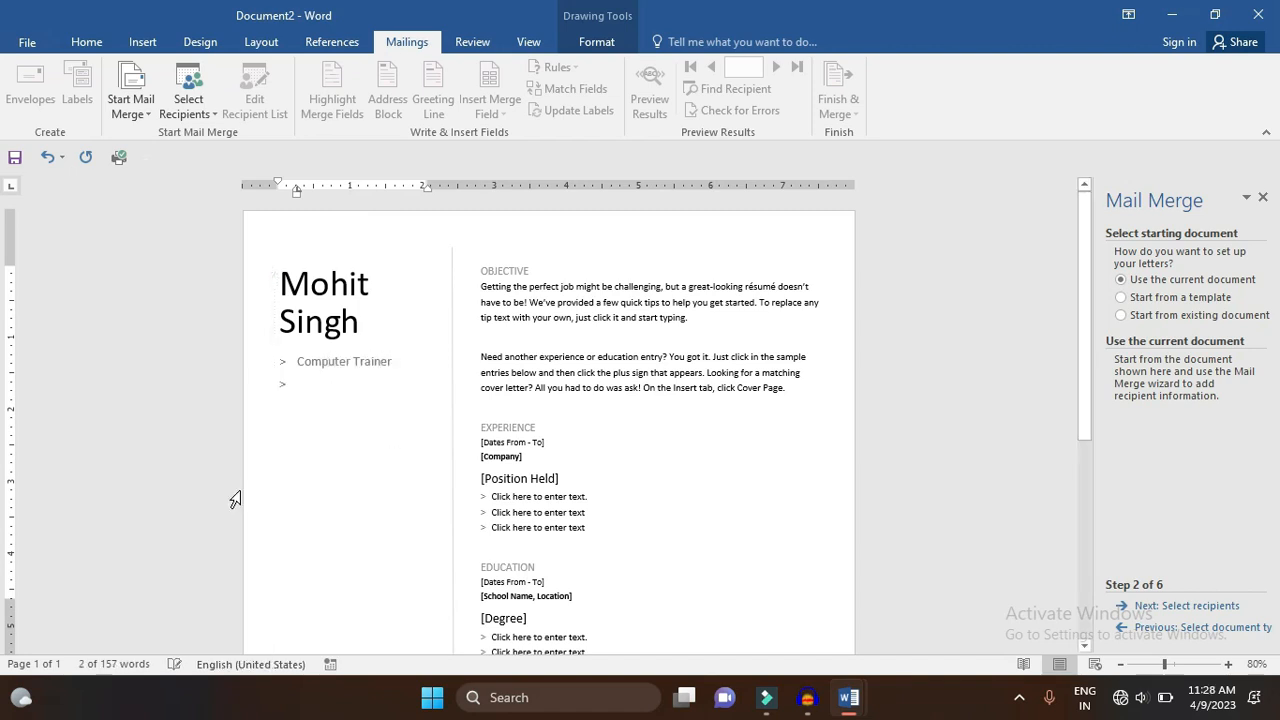
- Delete the contact details box holding the telephone, email and website lines
{"action": "left_click", "coordinate": [525, 429]}
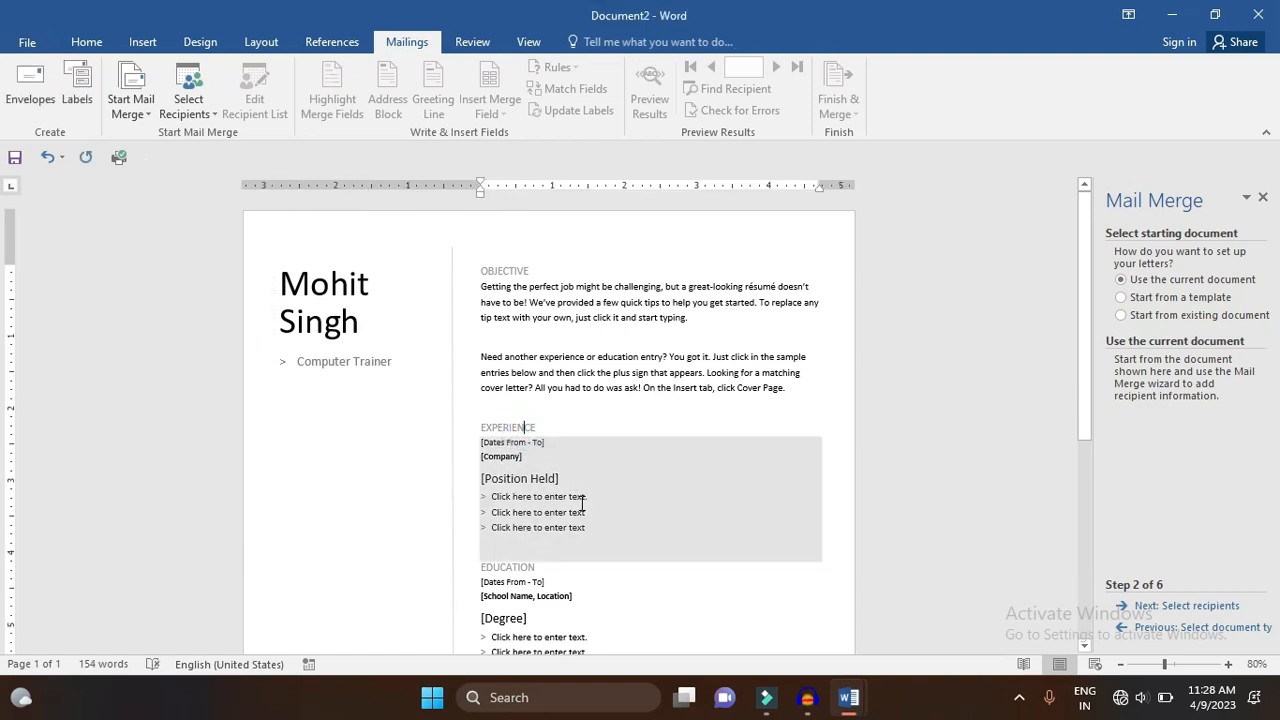
{"action": "scroll", "coordinate": [583, 510], "scroll_direction": "down", "scroll_amount": 1}
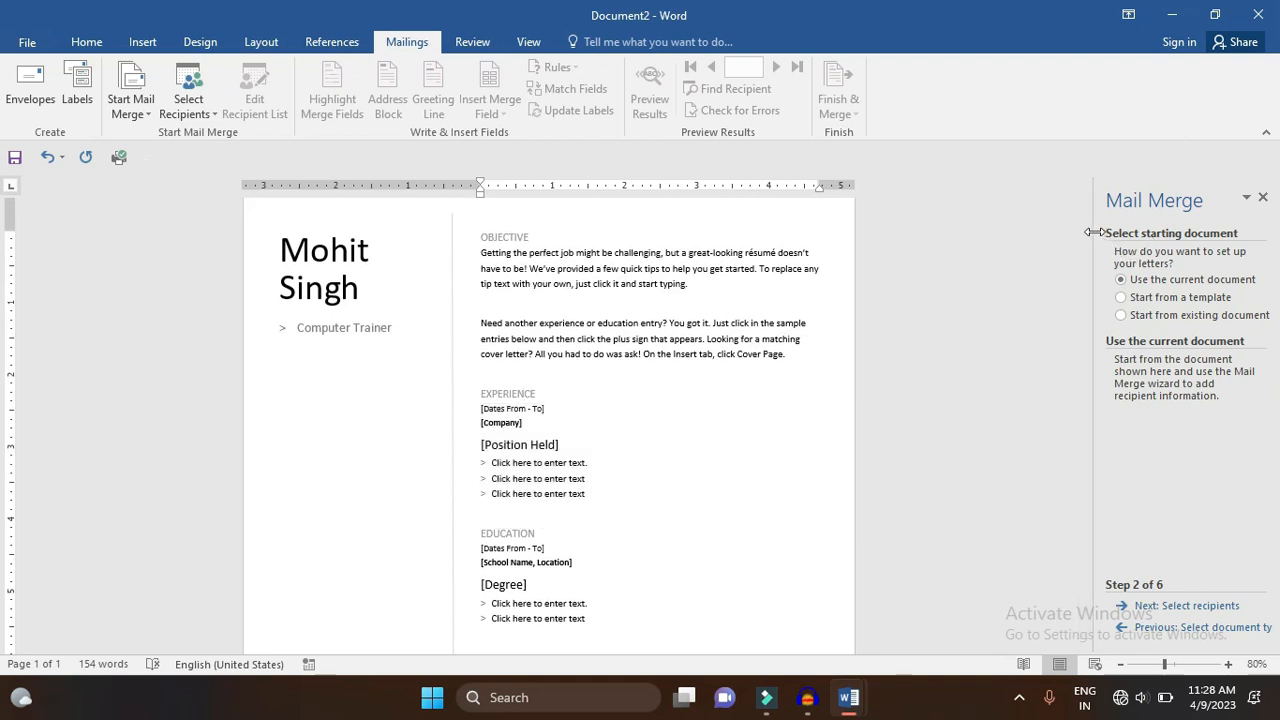
{"action": "scroll", "coordinate": [1090, 240], "scroll_direction": "down", "scroll_amount": 5}
{"action": "mouse_move", "coordinate": [340, 612]}
{"action": "left_mouse_down"}
{"action": "mouse_move", "coordinate": [290, 588]}
{"action": "mouse_move", "coordinate": [300, 568]}
{"action": "left_mouse_up"}
{"action": "left_click", "coordinate": [374, 283]}
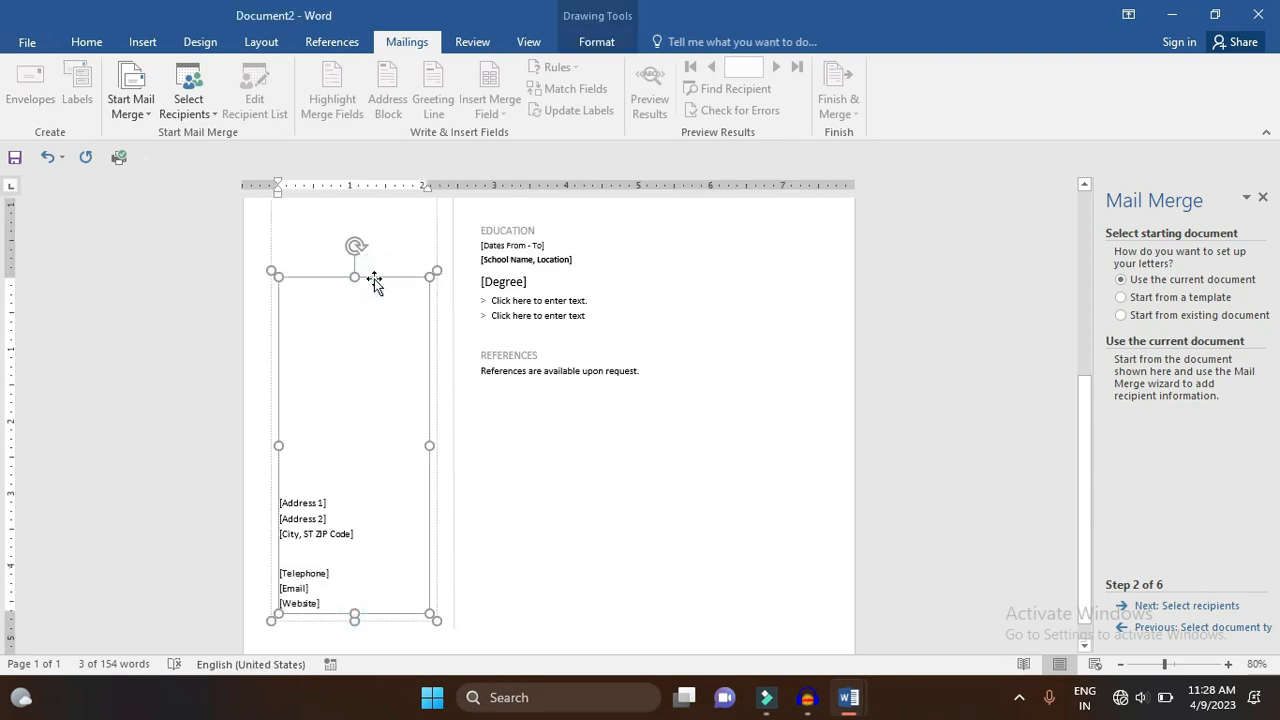
{"action": "key", "text": "Delete"}
- Move the name box further down the page
{"action": "left_click_drag", "start_coordinate": [378, 263], "coordinate": [374, 491]}
{"action": "scroll", "coordinate": [341, 310], "scroll_direction": "down", "scroll_amount": 3}
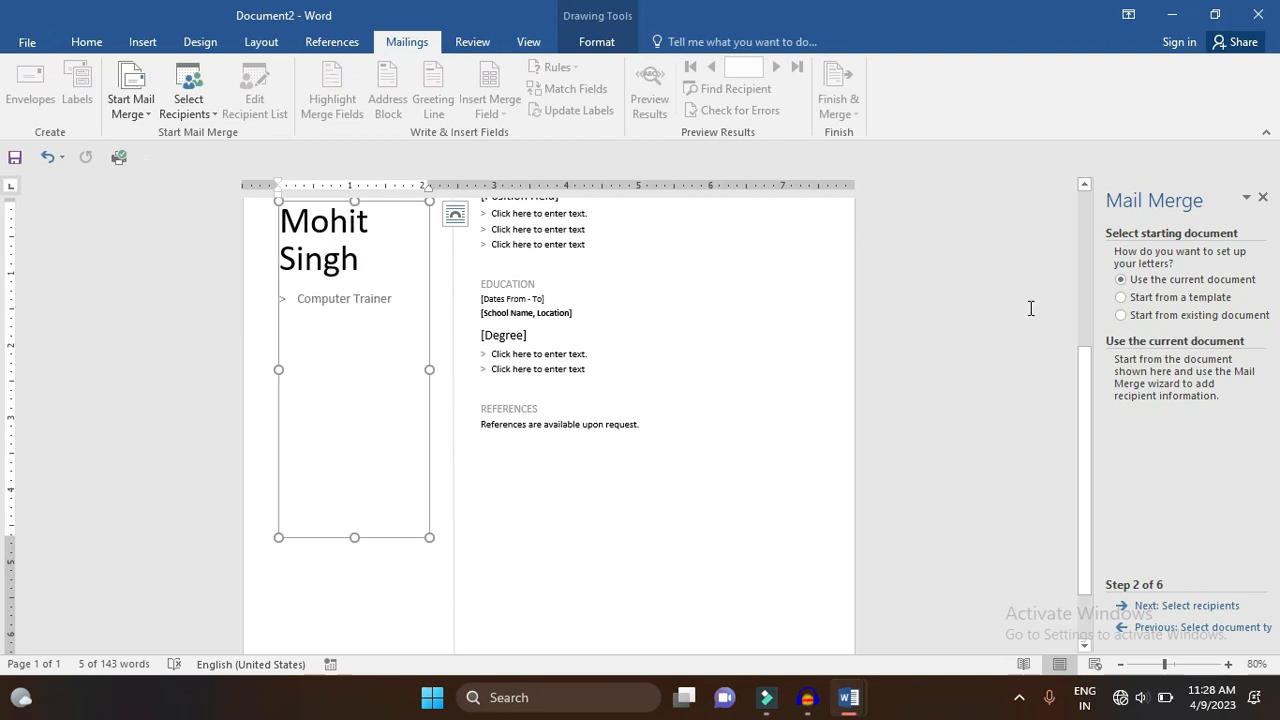
{"action": "left_click", "coordinate": [1083, 267]}
{"action": "left_click", "coordinate": [343, 280]}
- Add blank lines above the OBJECTIVE heading
{"action": "left_click", "coordinate": [342, 314]}
{"action": "left_click", "coordinate": [489, 270]}
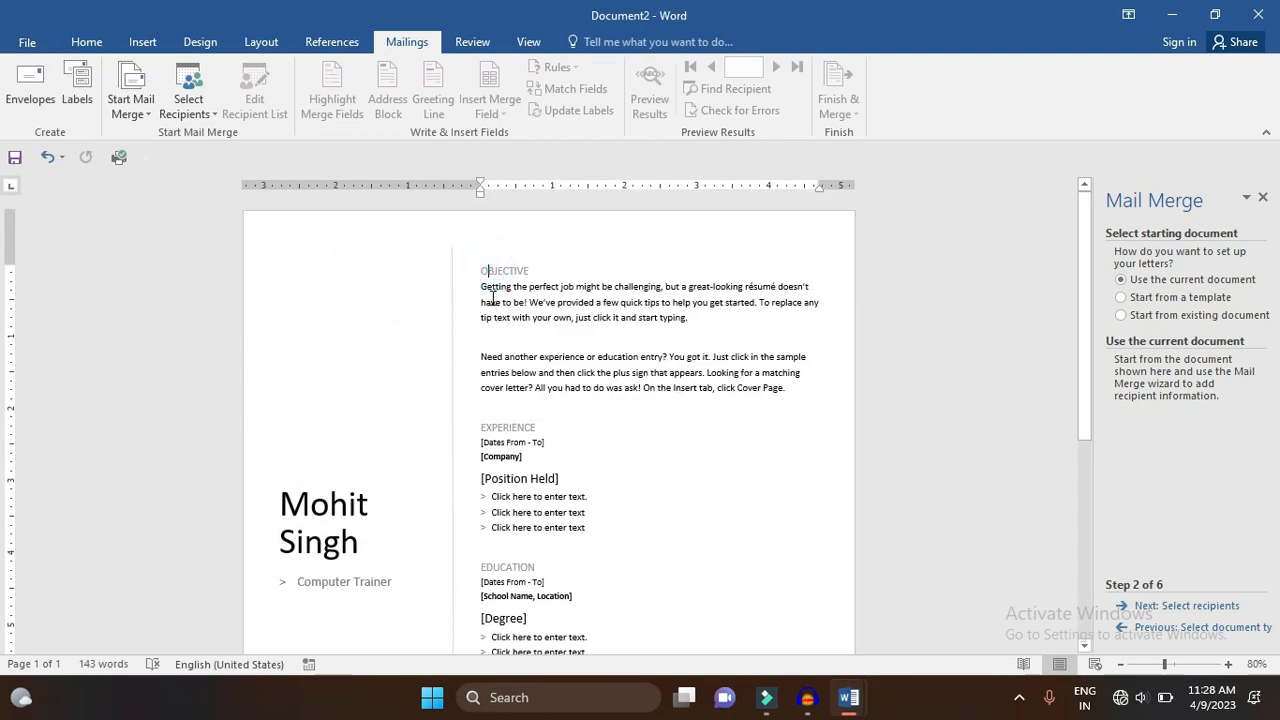
{"action": "key", "text": "Return"}
{"action": "key", "text": "Return"}
{"action": "key", "text": "Return"}
{"action": "key", "text": "Return"}
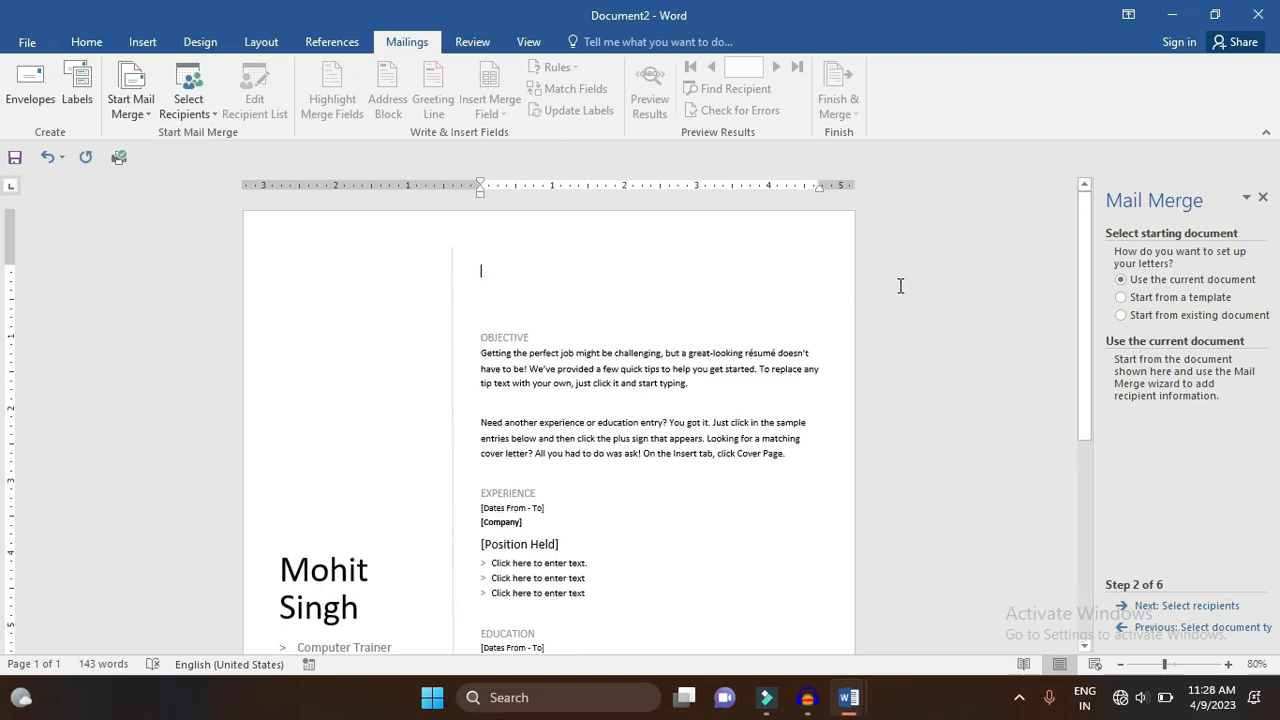
{"action": "left_click_drag", "start_coordinate": [1080, 263], "coordinate": [1075, 332]}
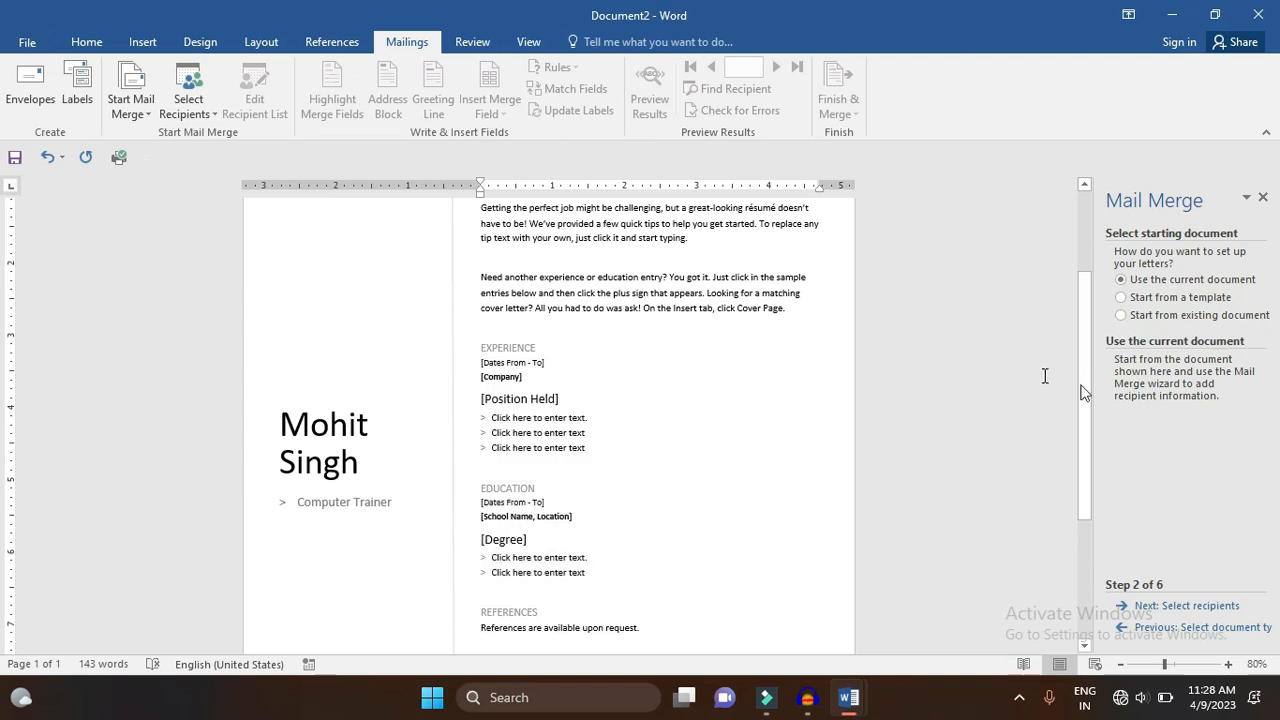
{"action": "scroll", "coordinate": [1085, 363], "scroll_direction": "up", "scroll_amount": 3}
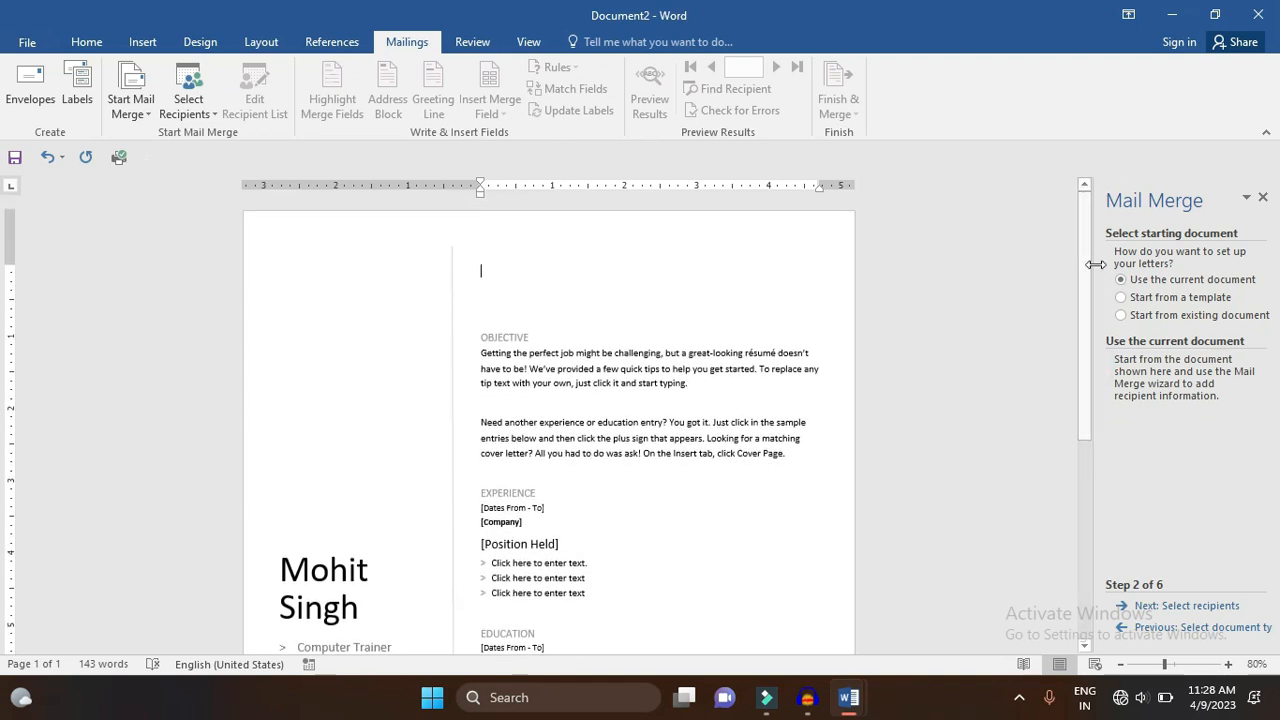
- Go to recipient selection, choose Type a new list, and create an empty New Address List
{"action": "left_click", "coordinate": [1190, 608]}
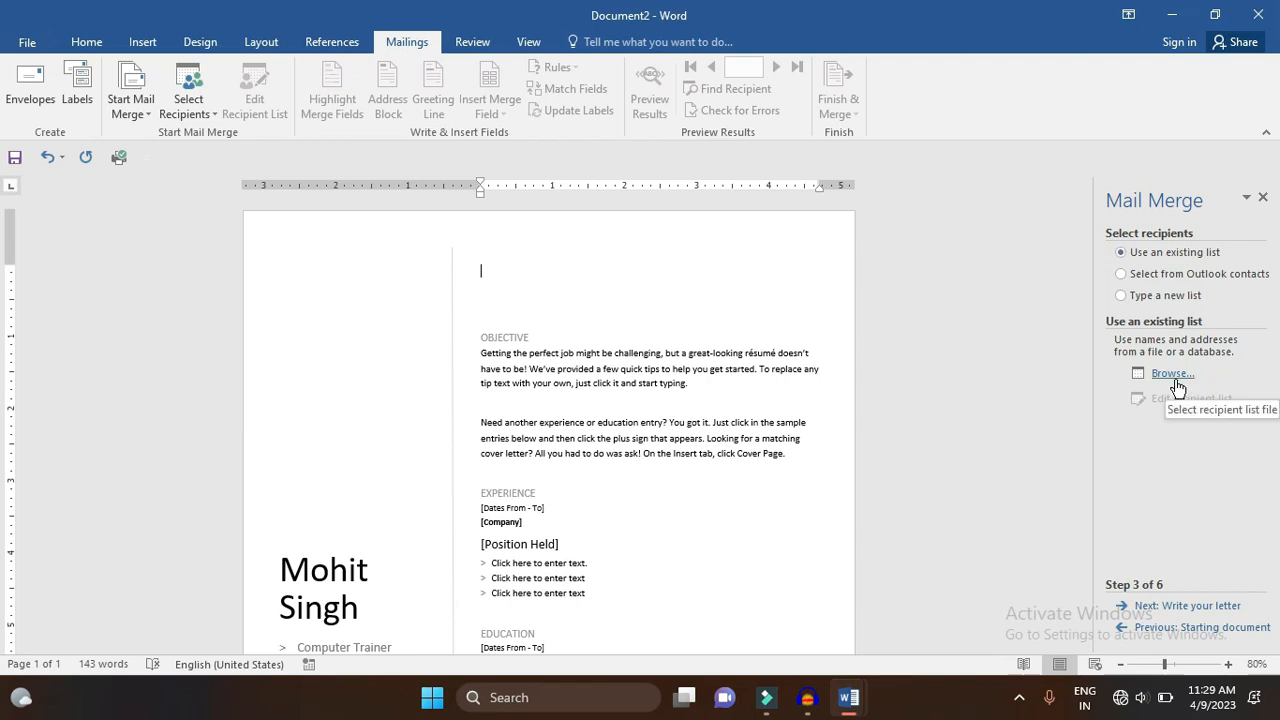
{"action": "left_click", "coordinate": [1122, 273]}
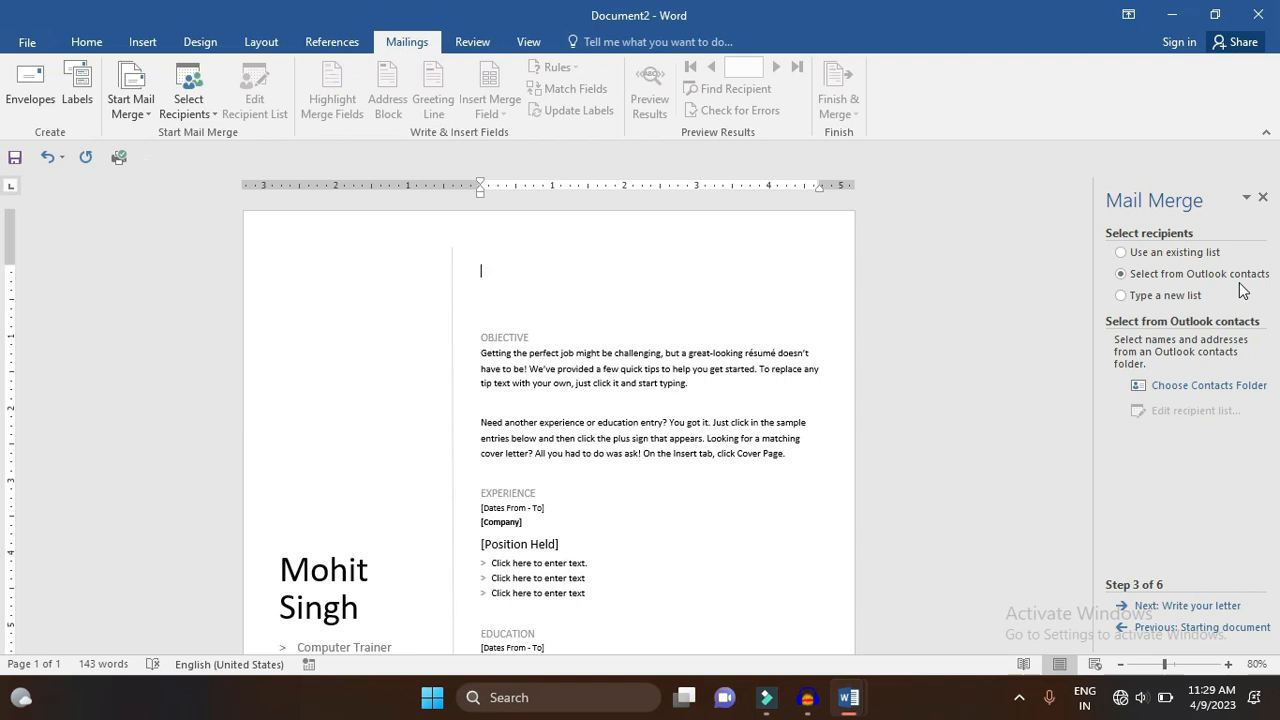
{"action": "left_click", "coordinate": [1179, 299]}
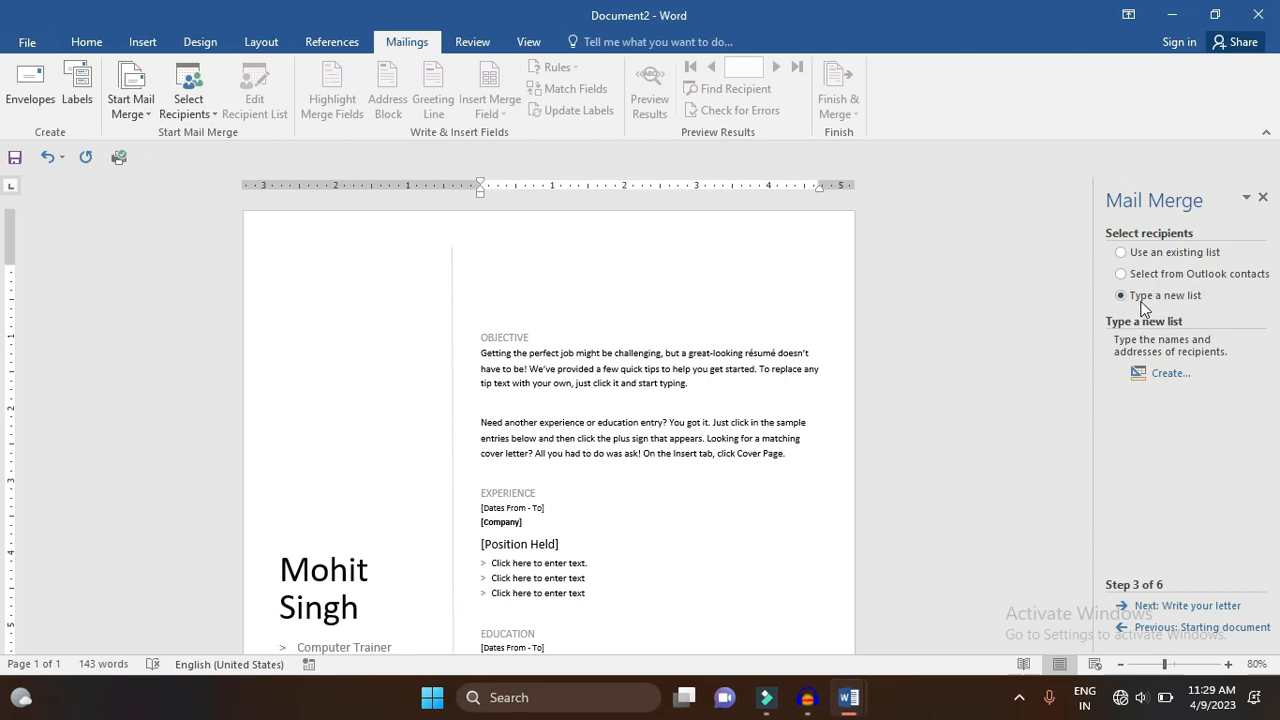
{"action": "left_click", "coordinate": [1168, 374]}
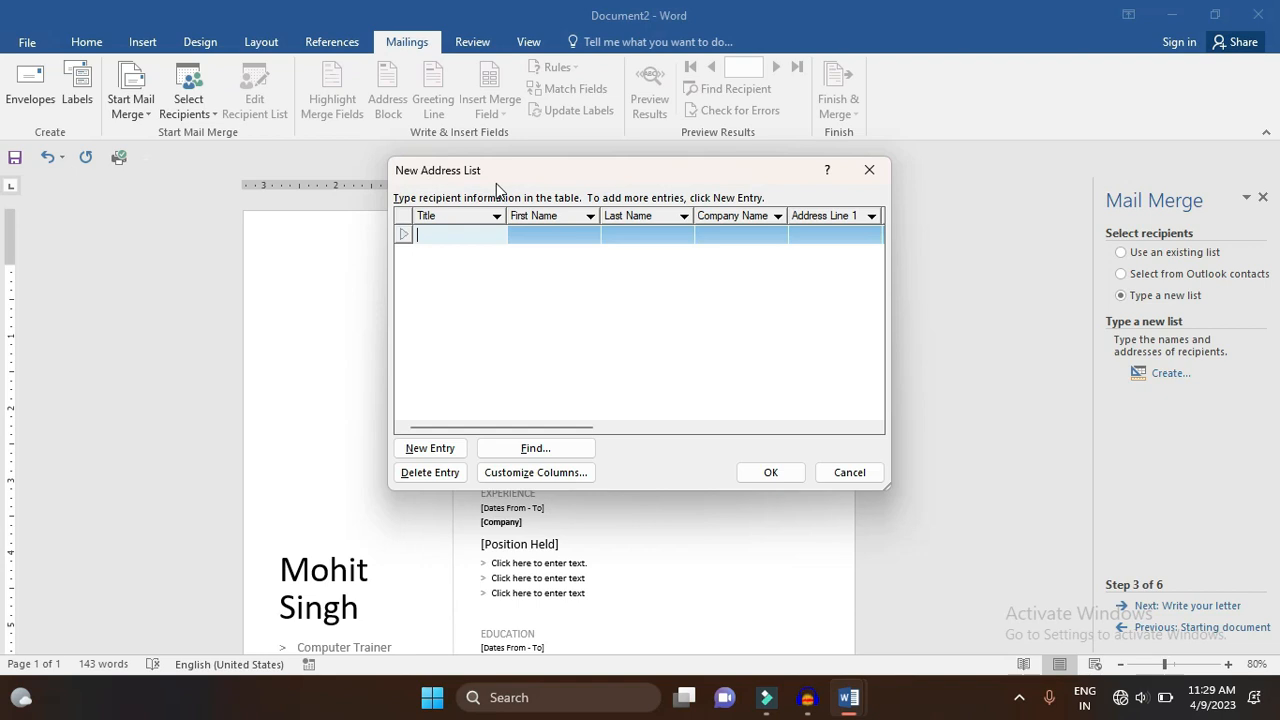
{"action": "left_click_drag", "start_coordinate": [545, 432], "coordinate": [478, 436]}
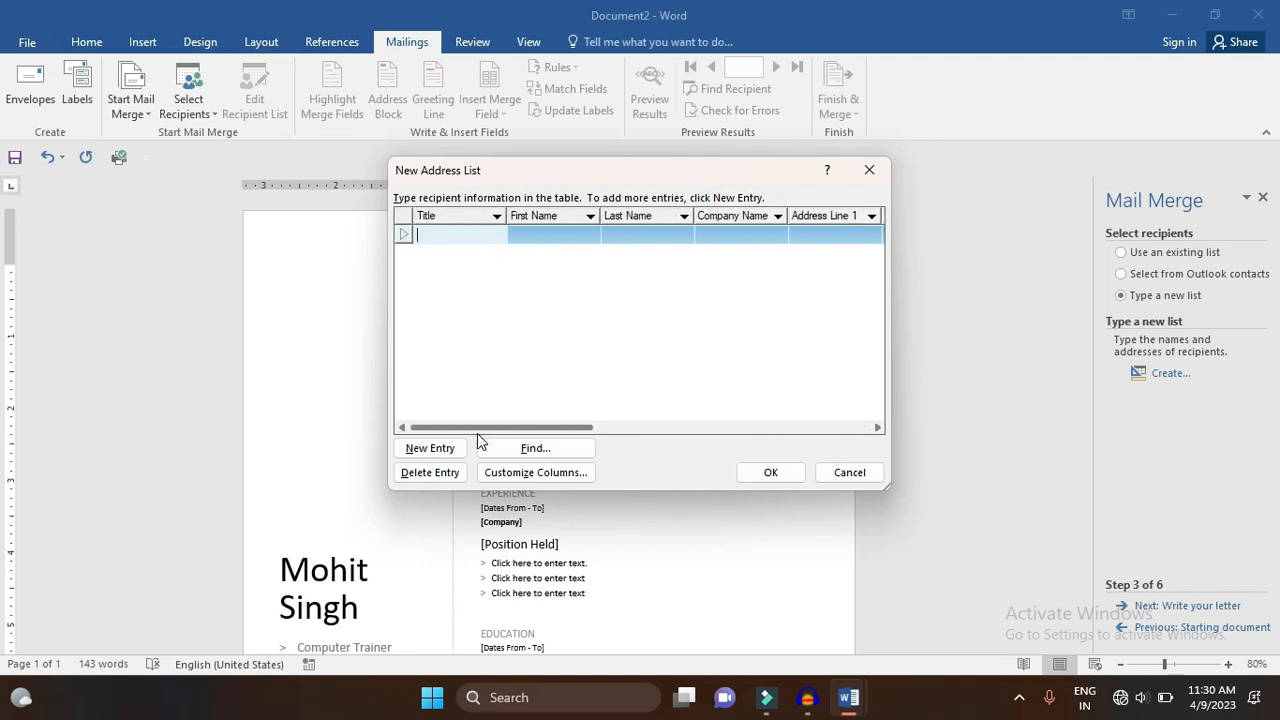
- In Customize Address List, remove the Home Phone and Address Line 2 fields
{"action": "left_click", "coordinate": [509, 476]}
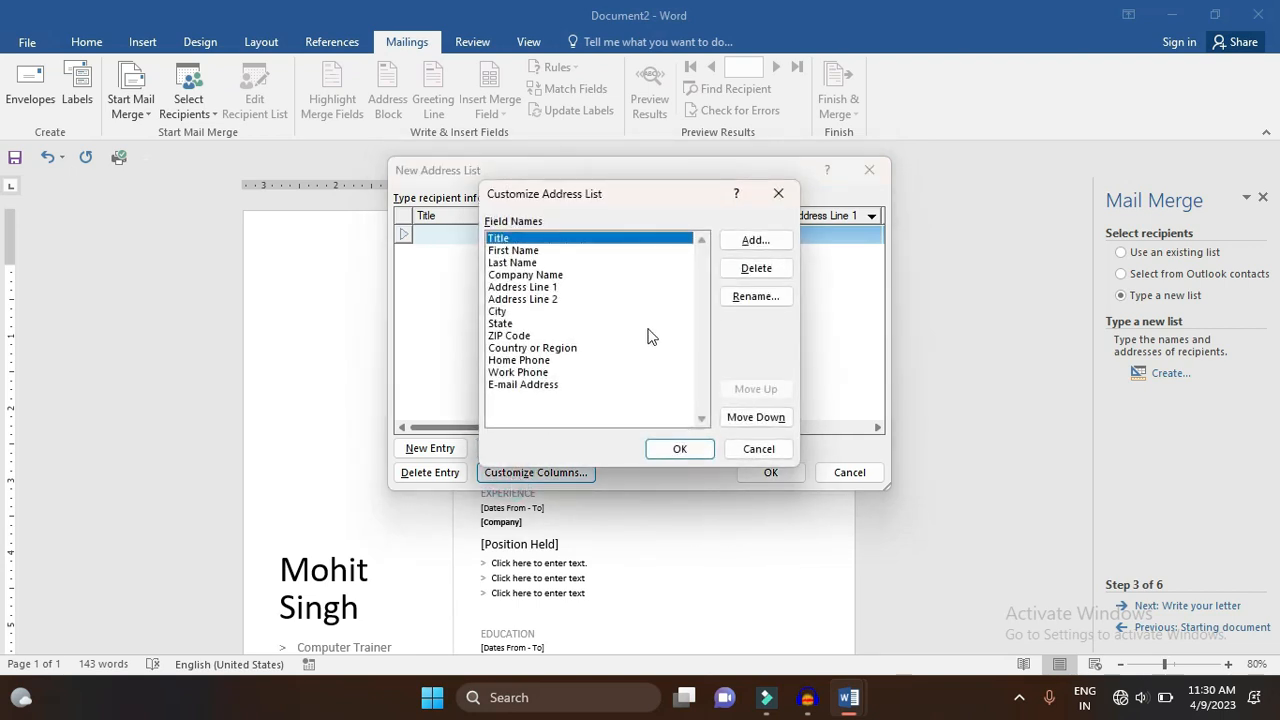
{"action": "left_click", "coordinate": [560, 372]}
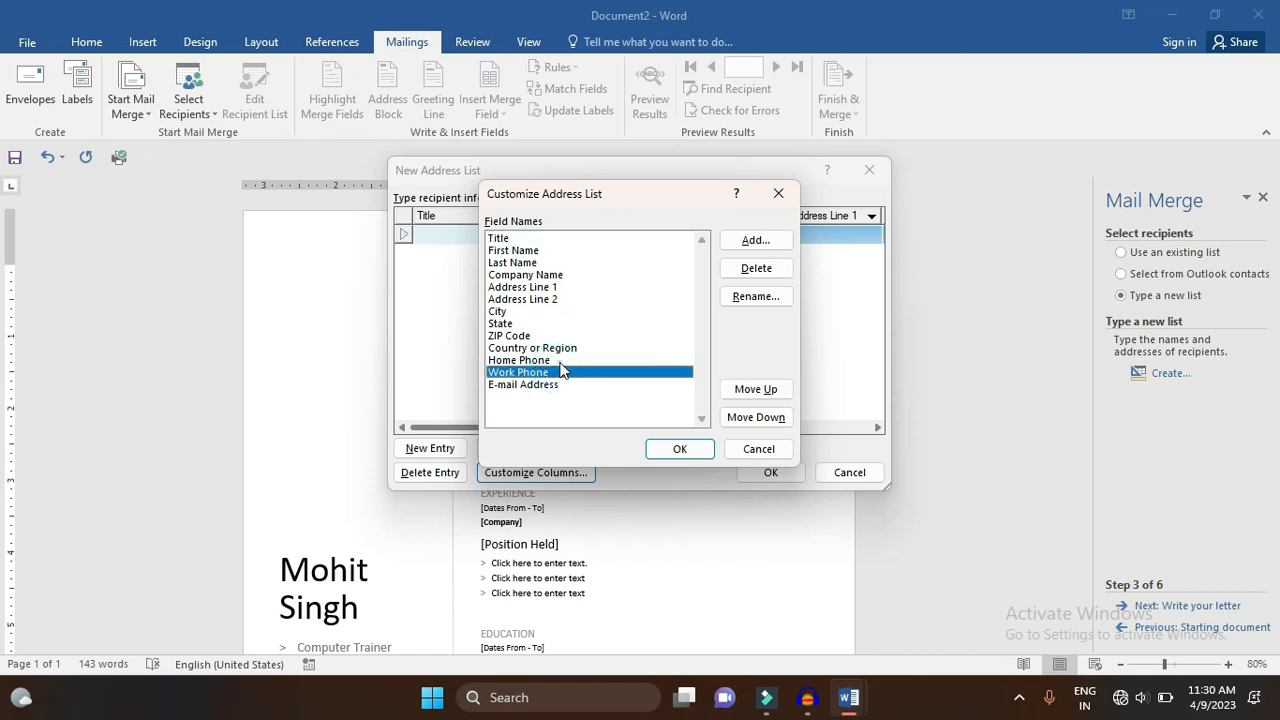
{"action": "left_click", "coordinate": [568, 362]}
{"action": "left_click", "coordinate": [750, 270]}
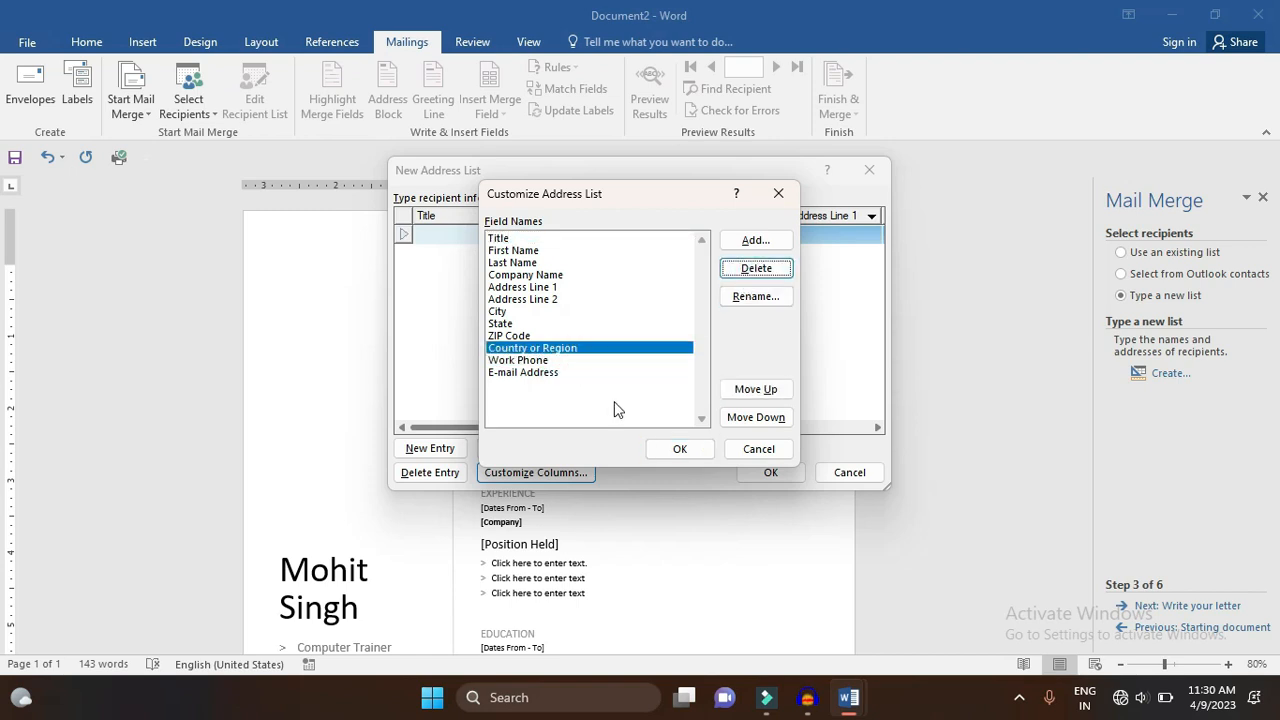
{"action": "left_click", "coordinate": [565, 336]}
{"action": "left_click", "coordinate": [566, 299]}
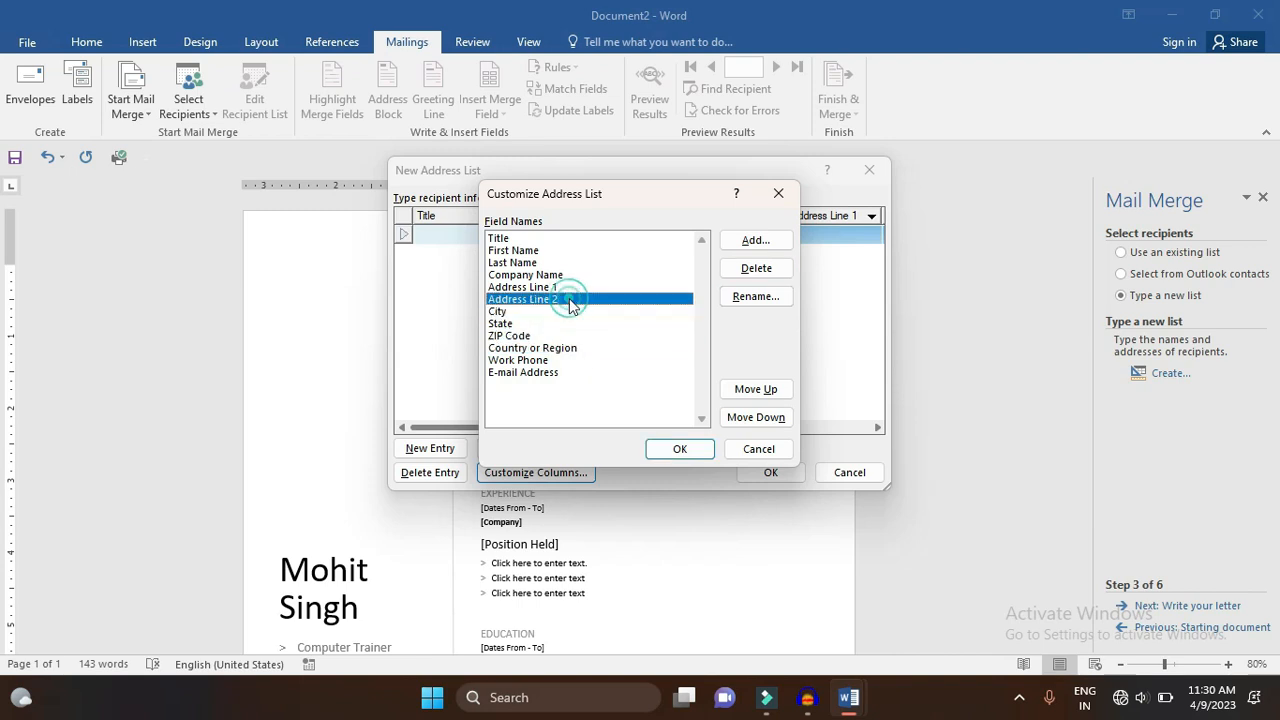
{"action": "left_click", "coordinate": [757, 268]}
{"action": "left_click", "coordinate": [600, 392]}
- Remove Address Line 1, Company Name and Last Name, then reposition E-mail Address beside Work Phone
{"action": "left_click", "coordinate": [757, 268]}
{"action": "left_click", "coordinate": [610, 395]}
{"action": "left_click", "coordinate": [757, 268]}
{"action": "left_click", "coordinate": [606, 395]}
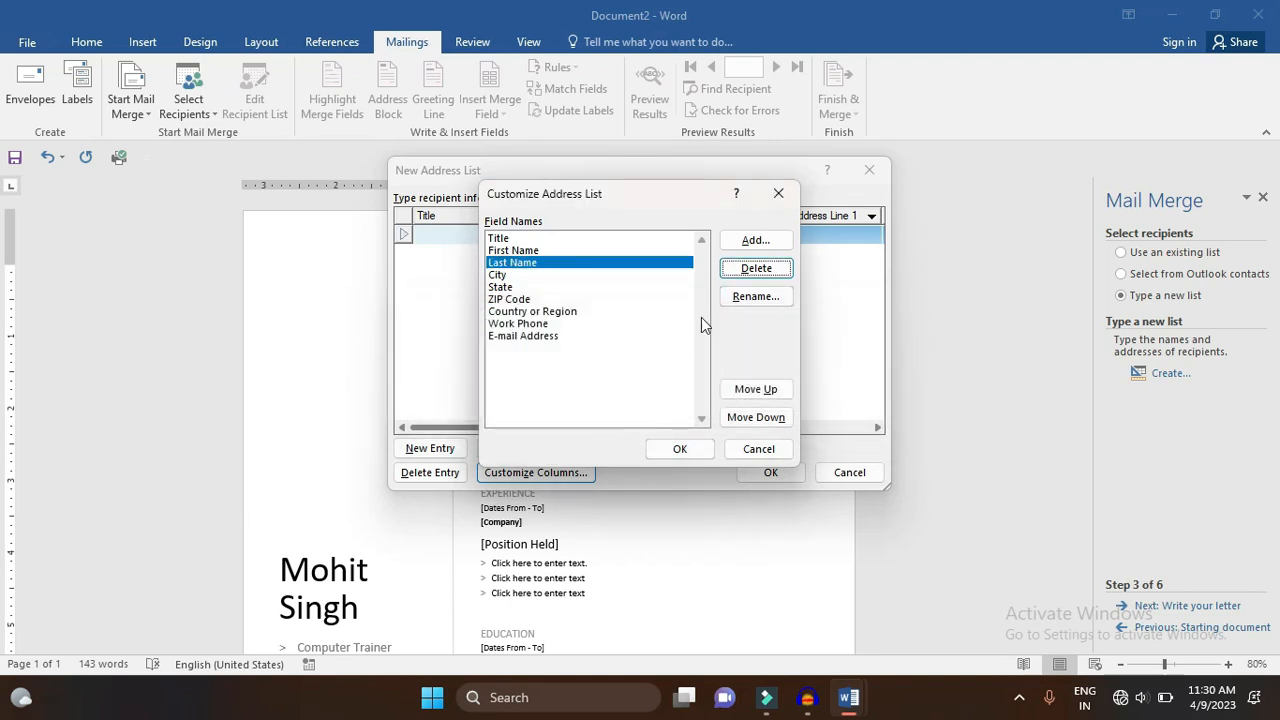
{"action": "left_click", "coordinate": [756, 270]}
{"action": "left_click", "coordinate": [607, 396]}
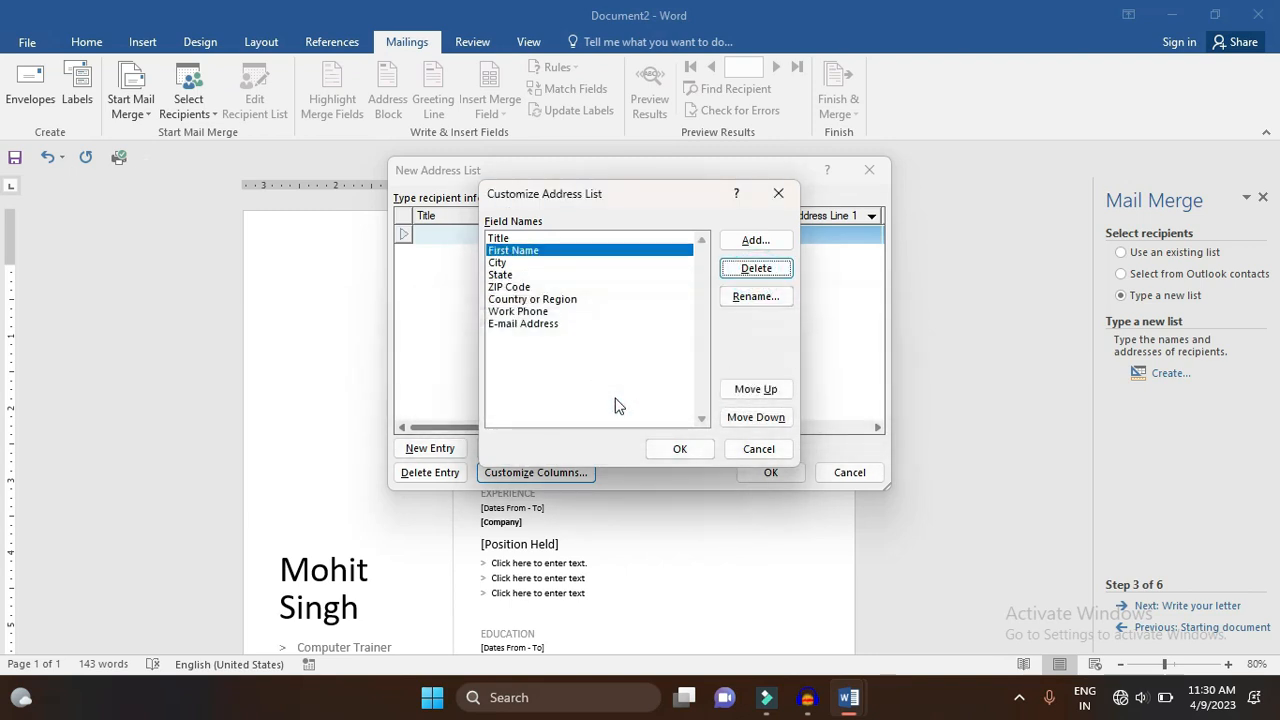
{"action": "left_click", "coordinate": [578, 324]}
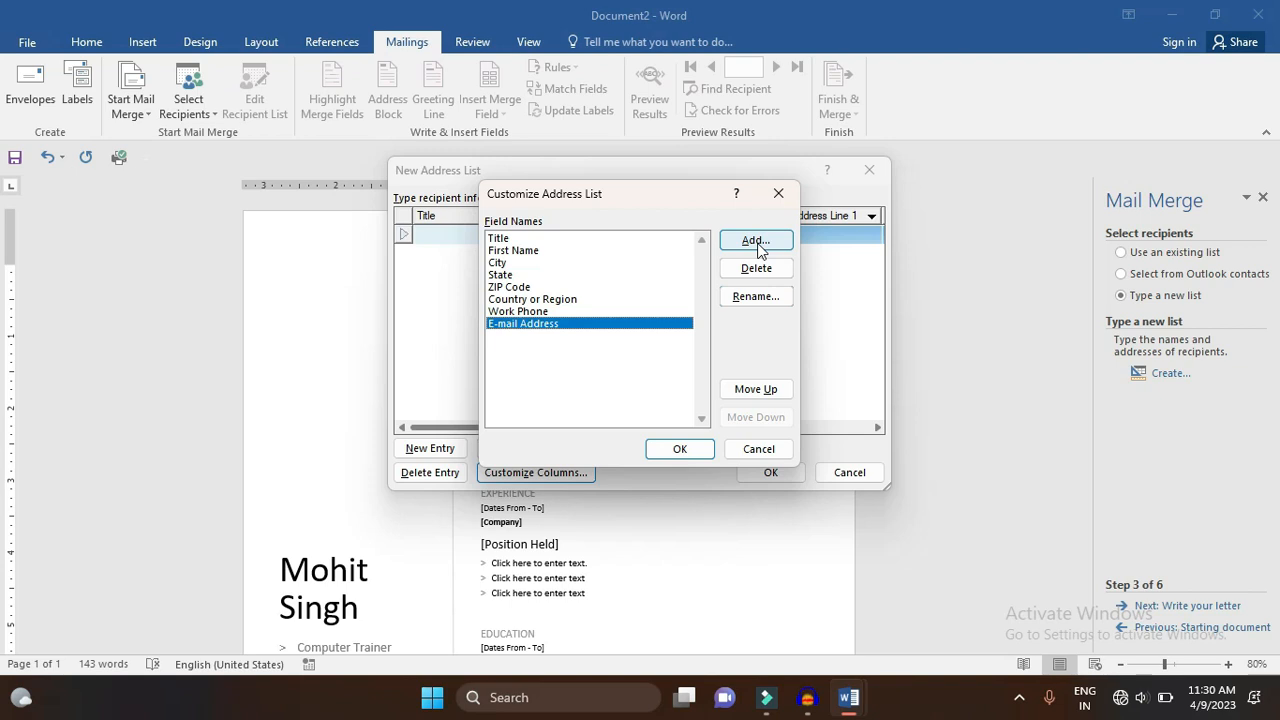
{"action": "left_click", "coordinate": [755, 389]}
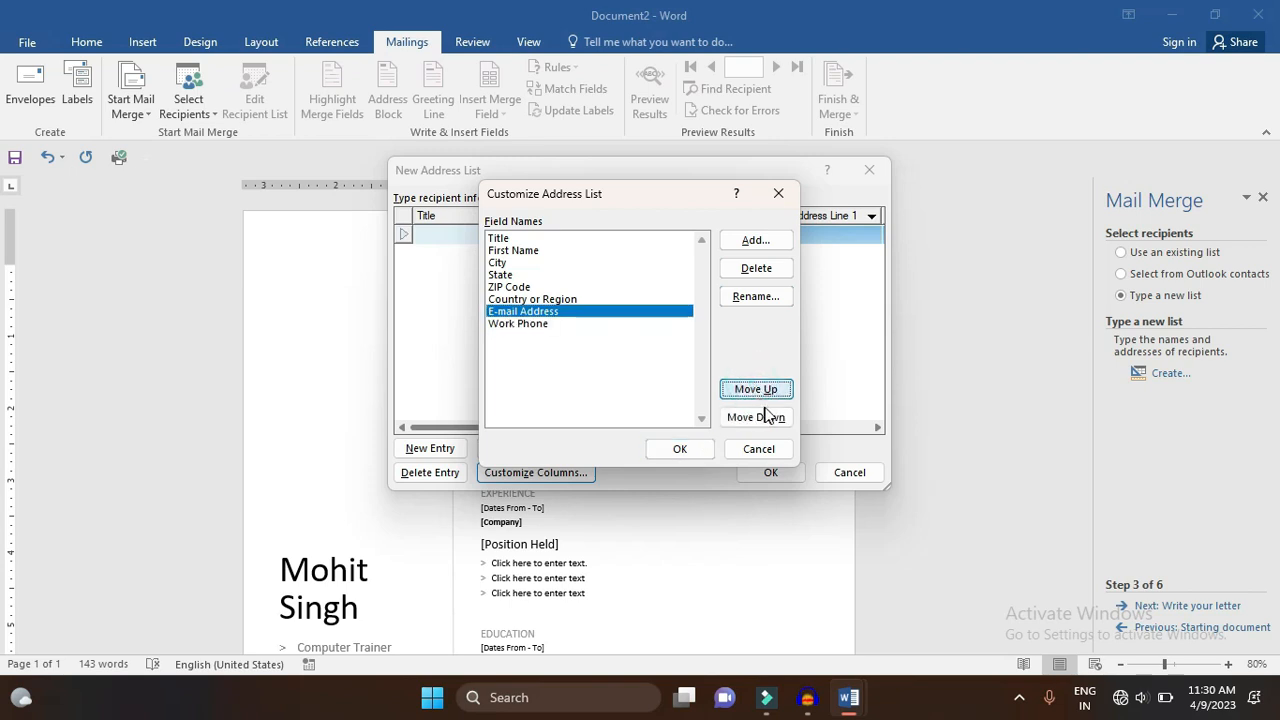
{"action": "left_click", "coordinate": [766, 417]}
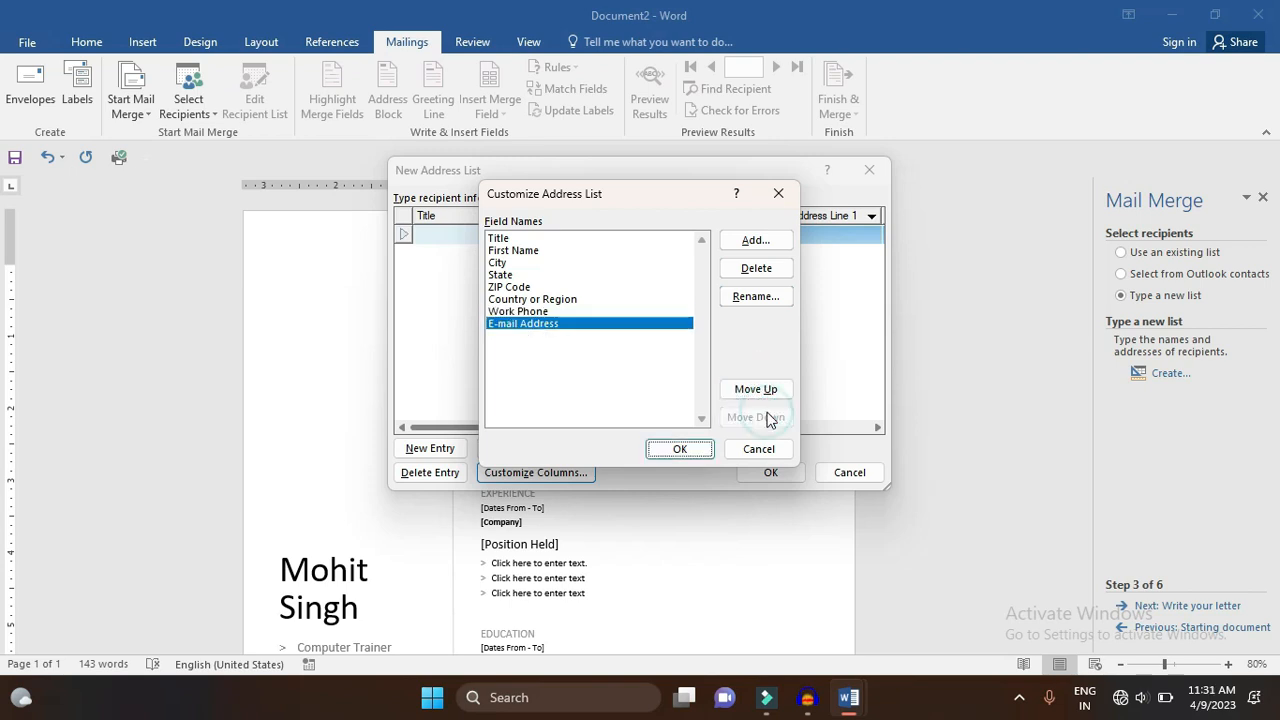
- Apply the custom fields and enter the first recipient (Mr., India) with name, address, work phone and e-mail
{"action": "left_click", "coordinate": [680, 451]}
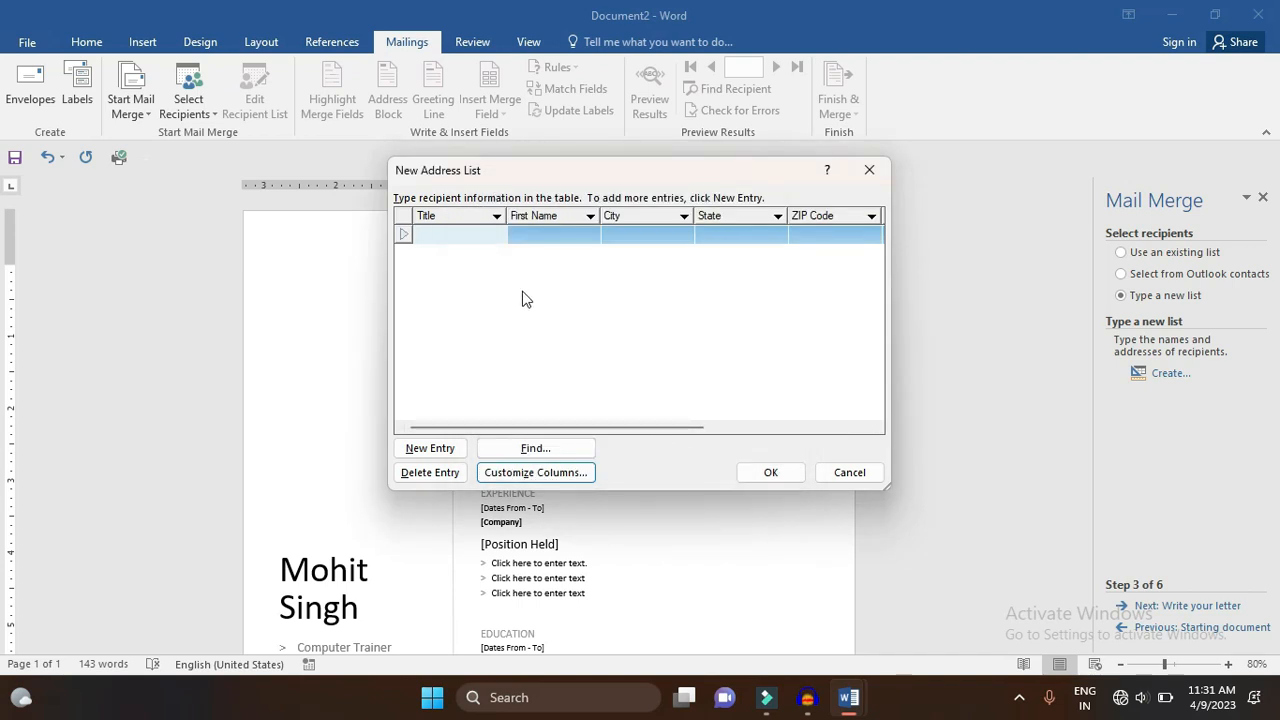
{"action": "type", "text": "Mr."}
{"action": "key", "text": "Tab"}
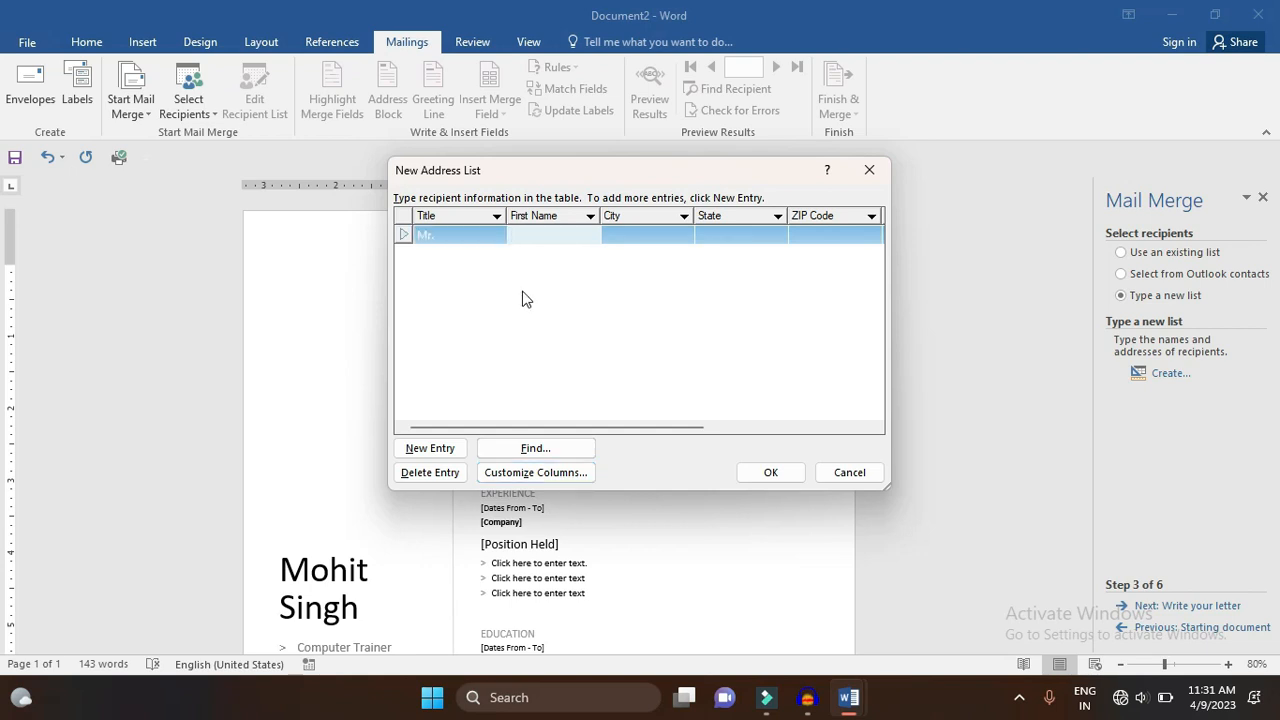
{"action": "type", "text": "yogi"}
{"action": "key", "text": "BackSpace"}
{"action": "key", "text": "BackSpace"}
{"action": "key", "text": "BackSpace"}
{"action": "key", "text": "BackSpace"}
{"action": "type", "text": "G"}
{"action": "key", "text": "BackSpace"}
{"action": "key", "text": "Tab"}
{"action": "type", "text": "Buran"}
{"action": "key", "text": "Tab"}
{"action": "type", "text": "Delhi"}
{"action": "key", "text": "Tab"}
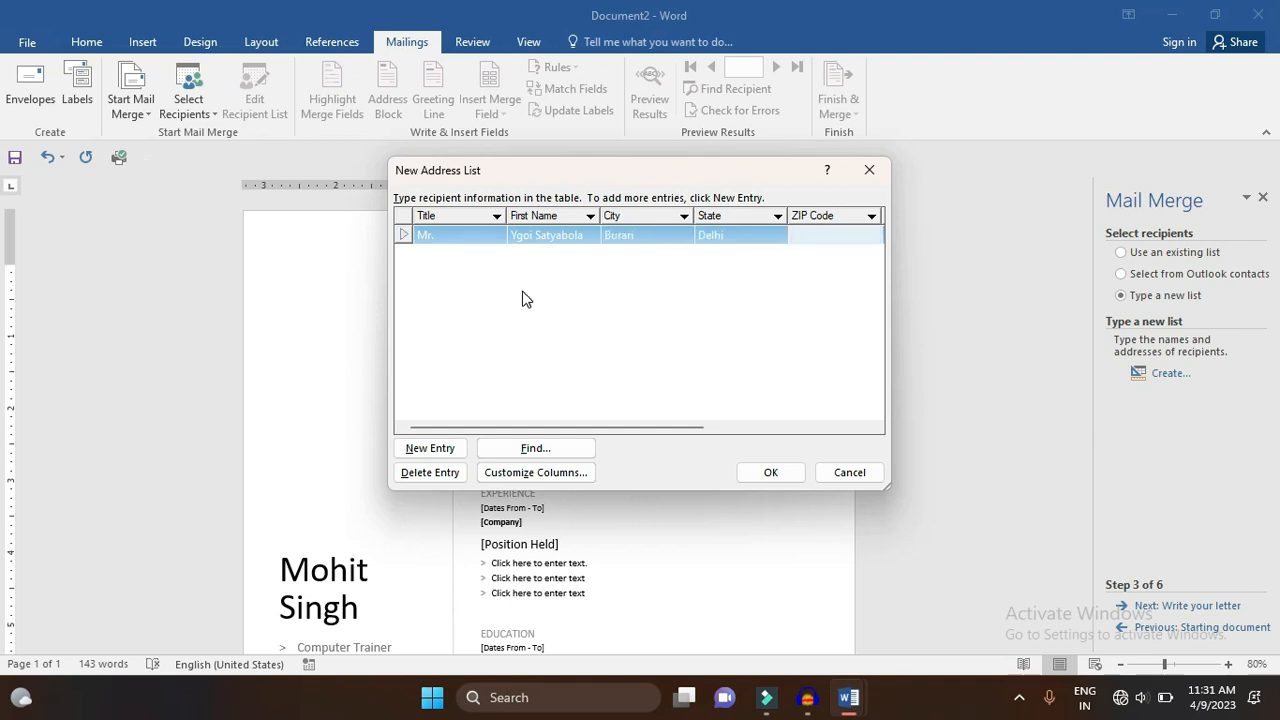
{"action": "type", "text": "119454"}
{"action": "key", "text": "Tab"}
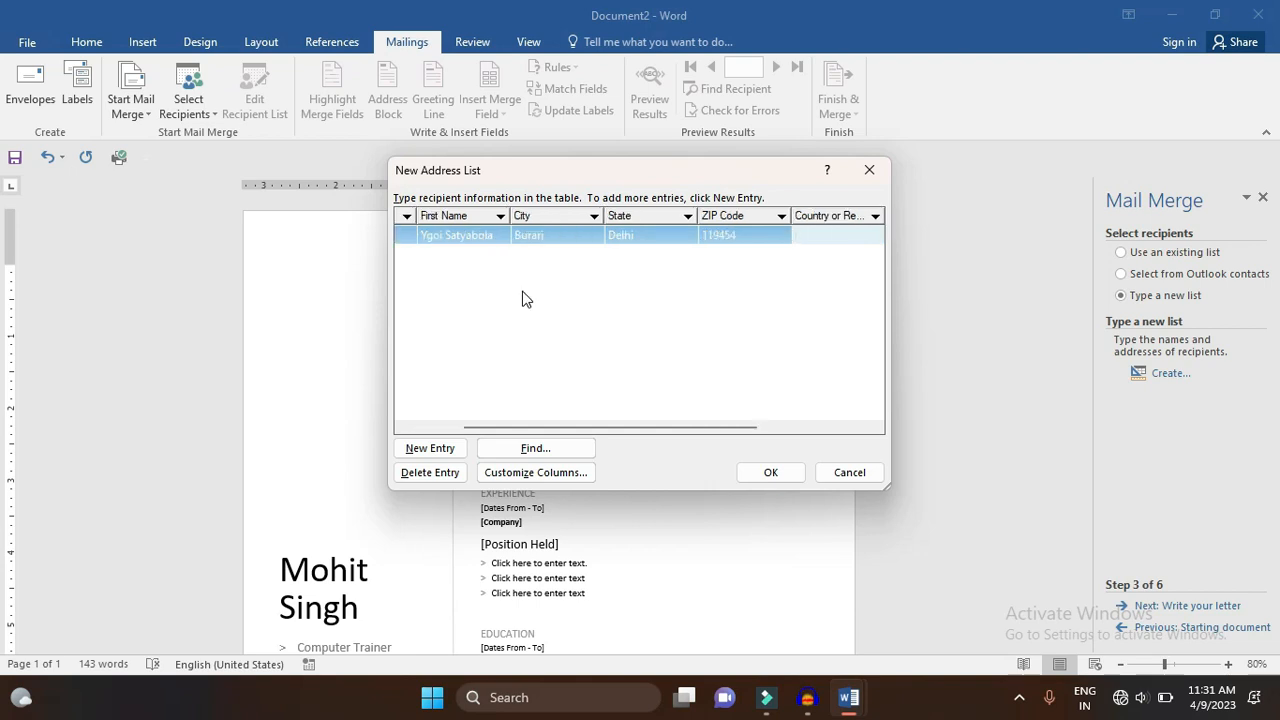
{"action": "type", "text": "India"}
{"action": "key", "text": "Tab"}
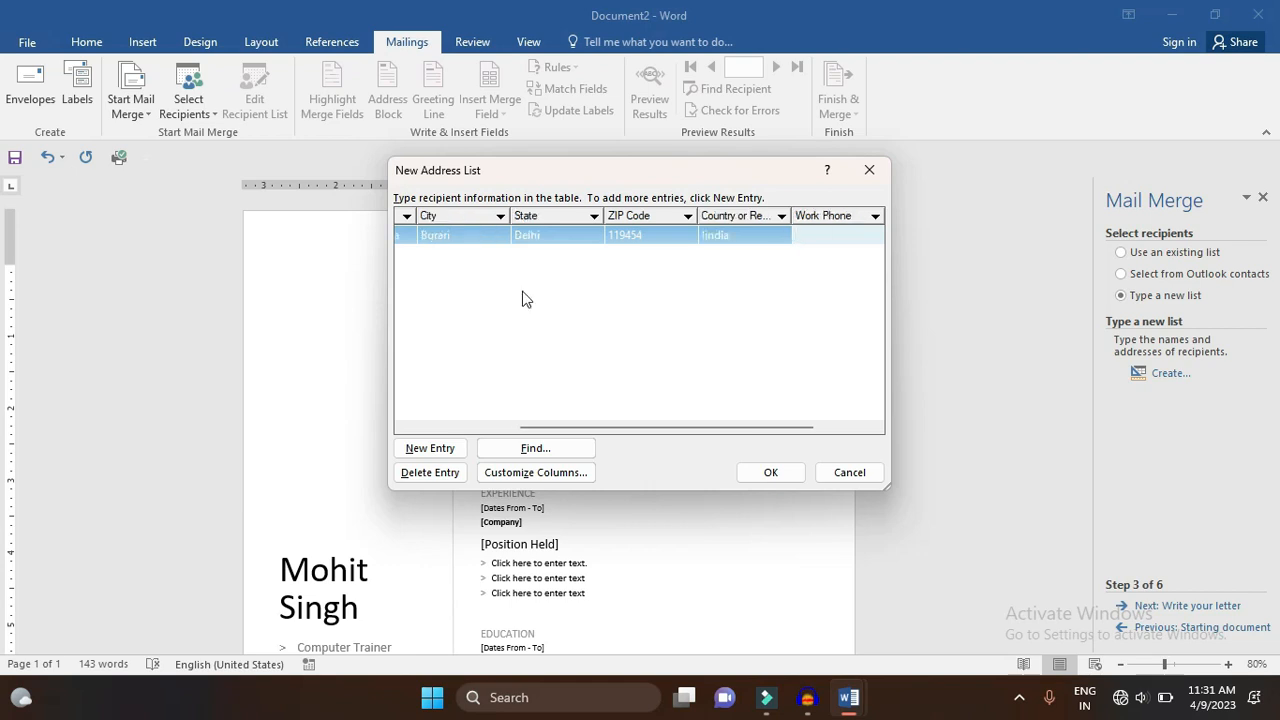
{"action": "left_click", "coordinate": [727, 235]}
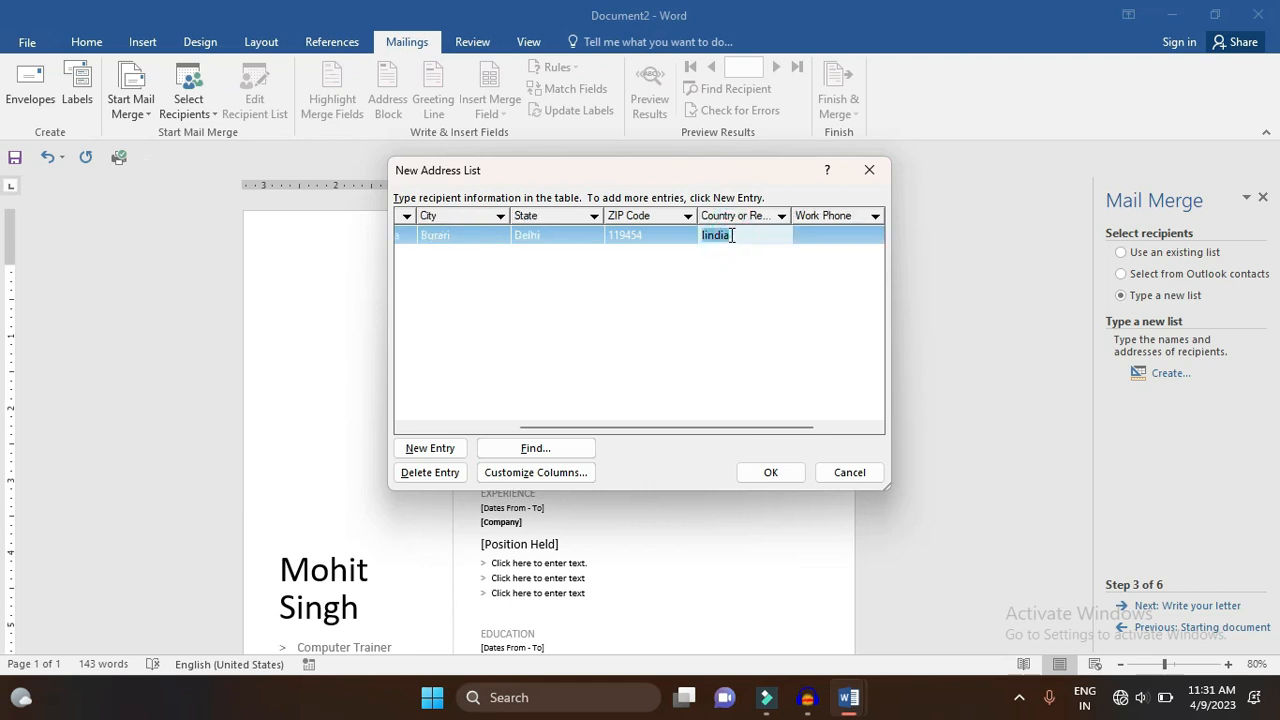
{"action": "type", "text": "India"}
{"action": "key", "text": "Tab"}
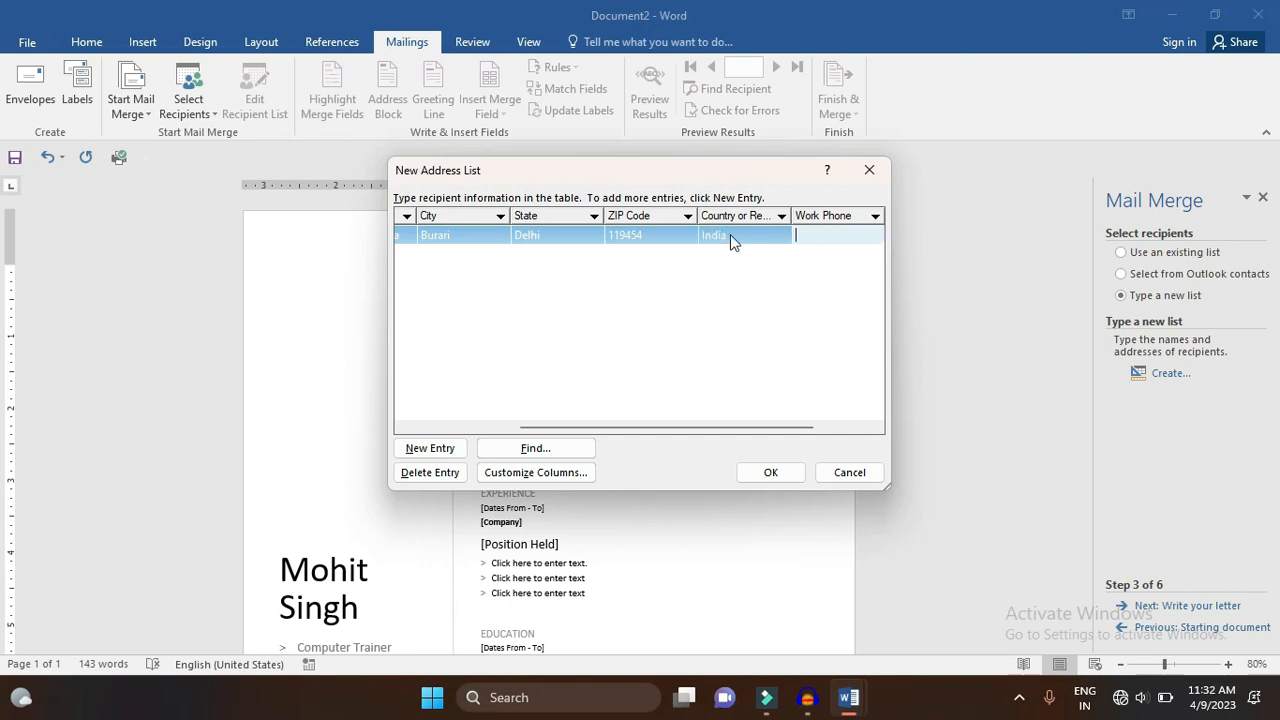
{"action": "key", "text": "Tab"}
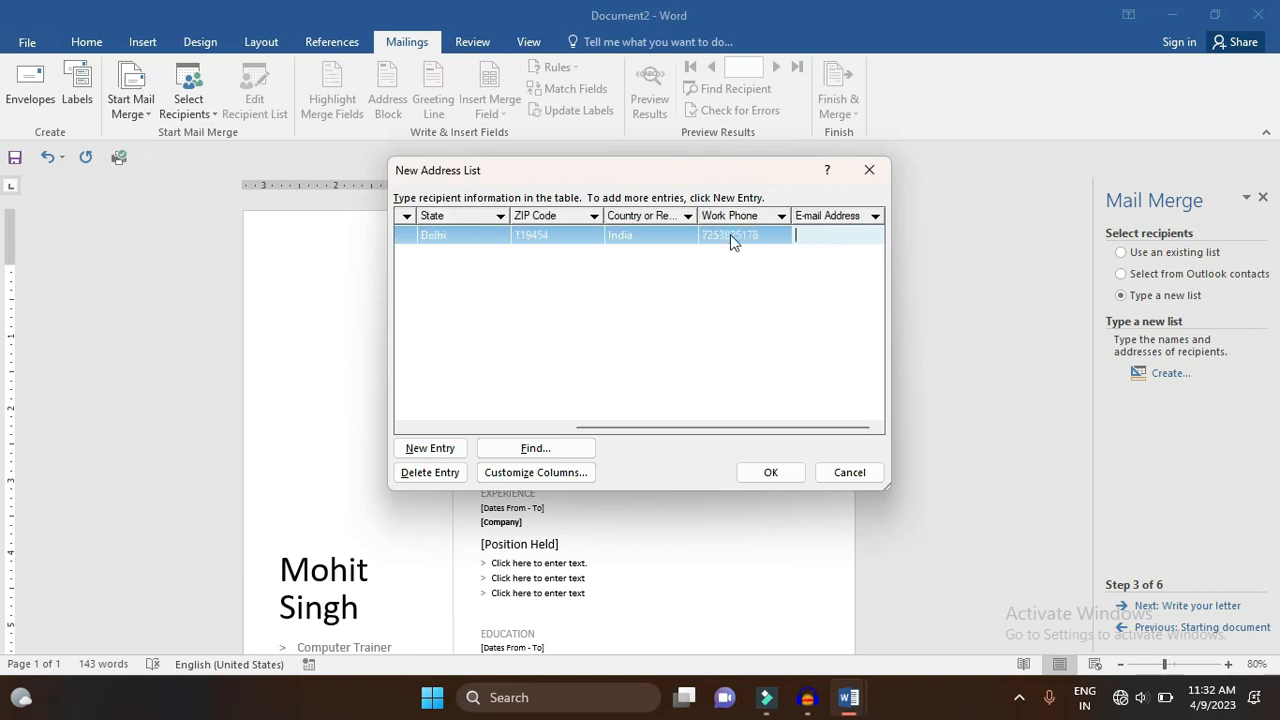
{"action": "key", "text": "Tab"}
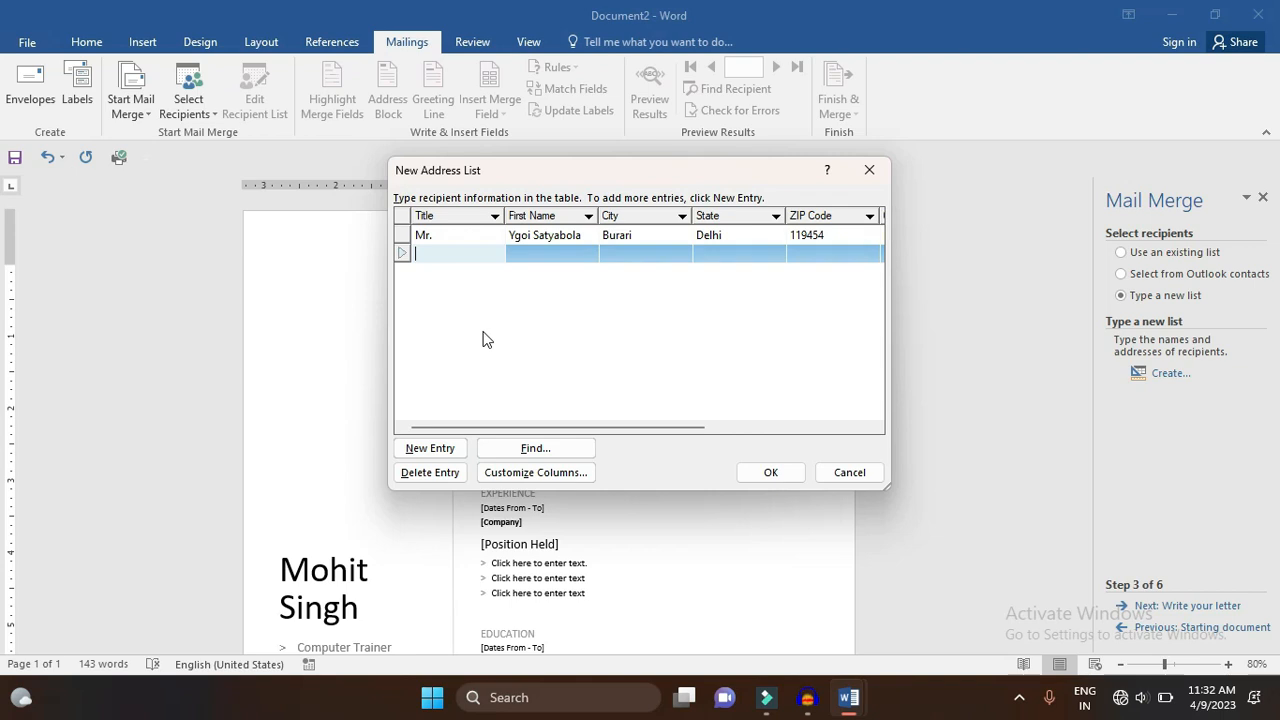
- Enter the second recipient (Mr, India) with name, city, state, ZIP and work phone
{"action": "key", "text": "Tab"}
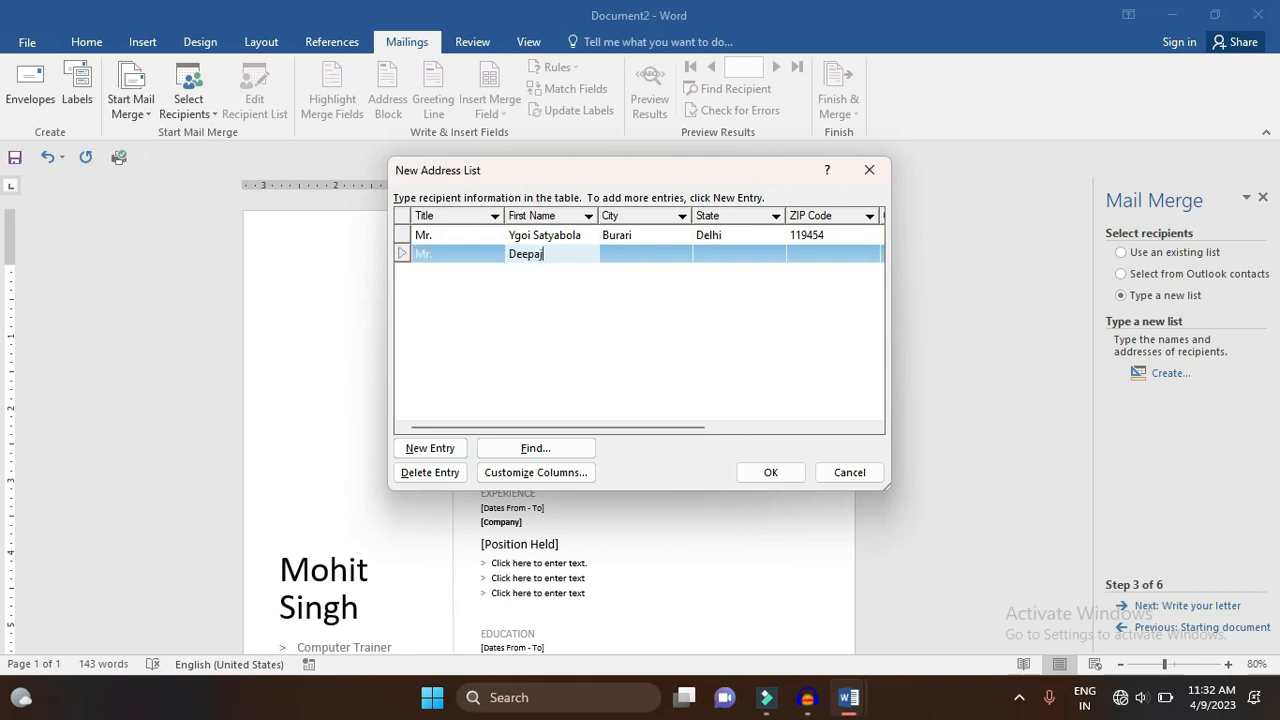
{"action": "key", "text": "Tab"}
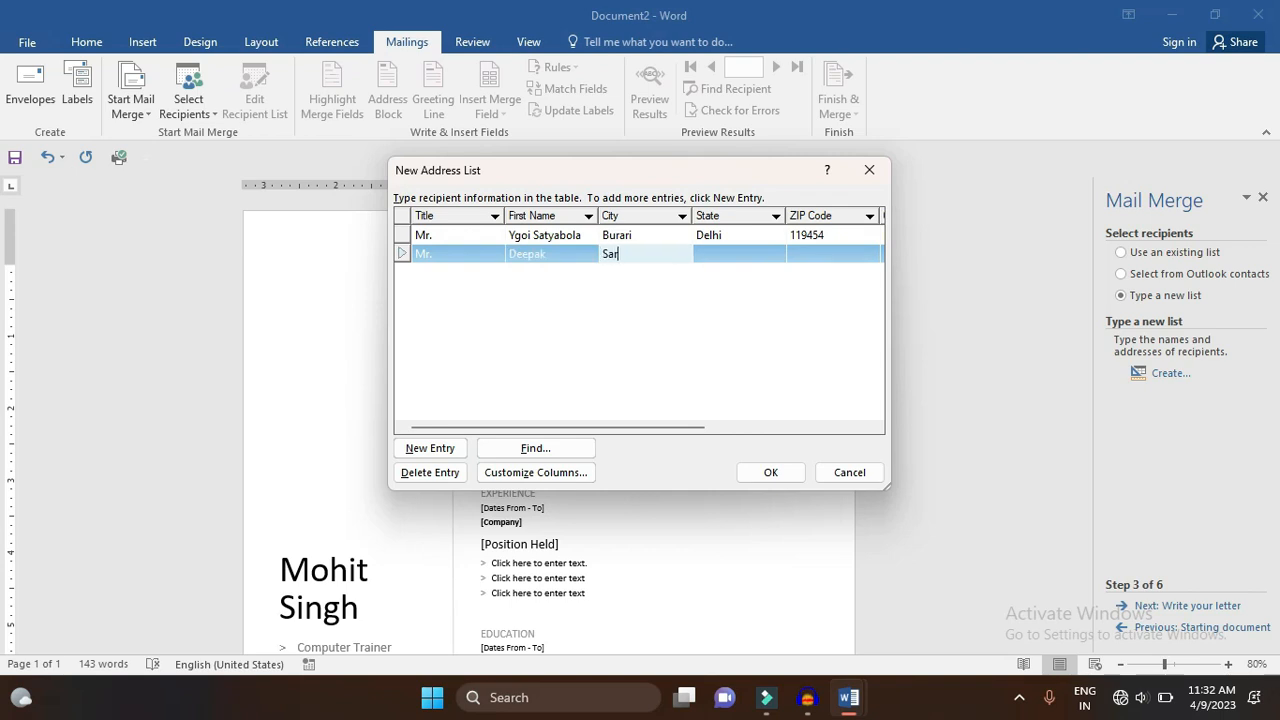
{"action": "key", "text": "BackSpace"}
{"action": "key", "text": "Tab"}
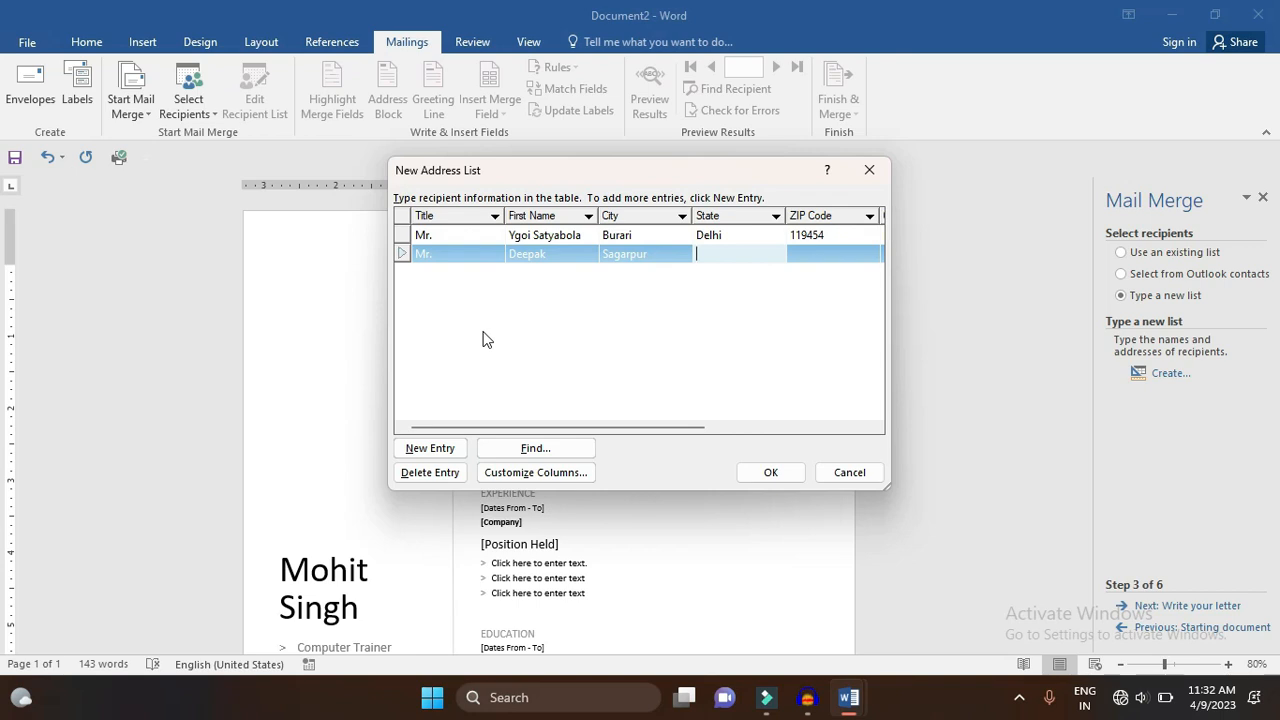
{"action": "key", "text": "Tab"}
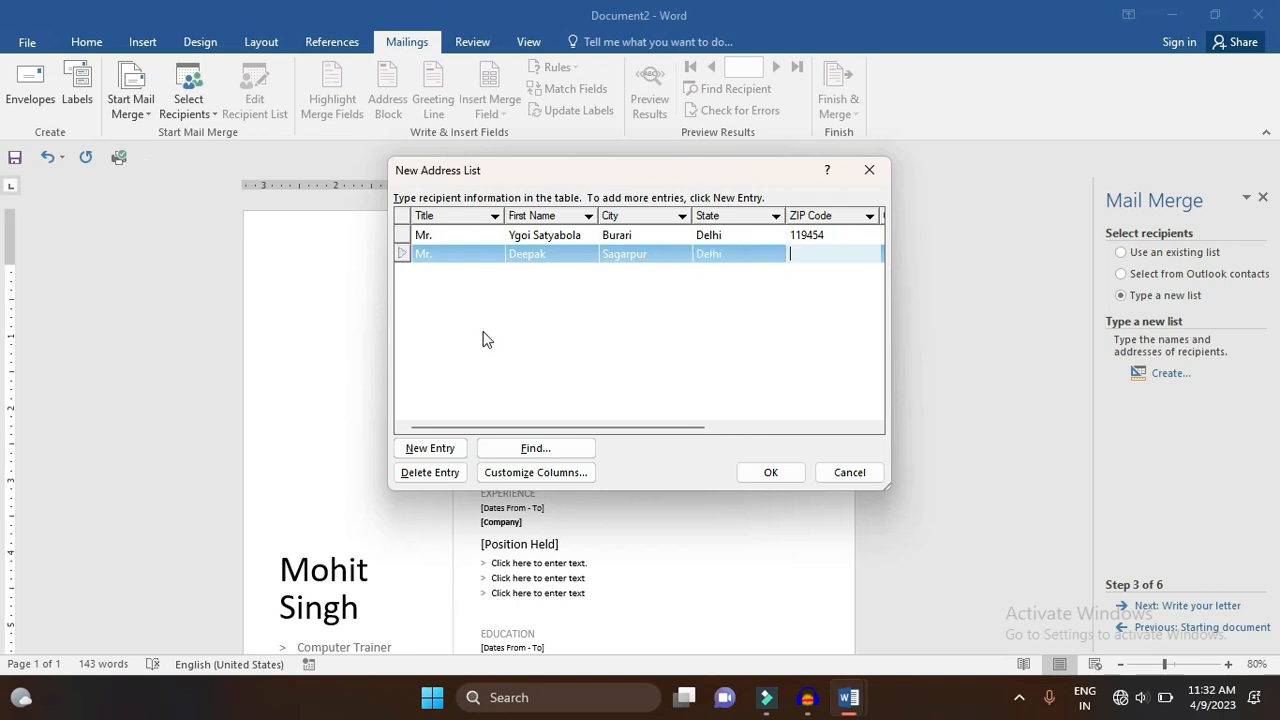
{"action": "key", "text": "Tab"}
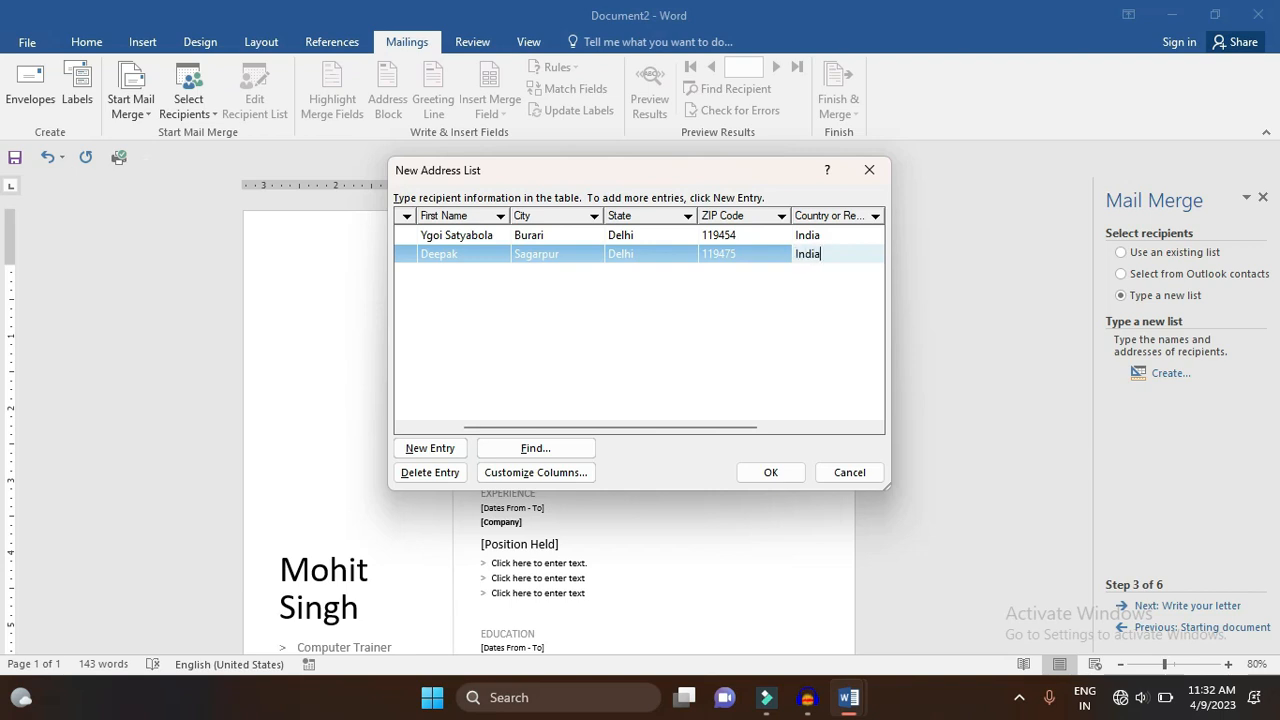
{"action": "key", "text": "Tab"}
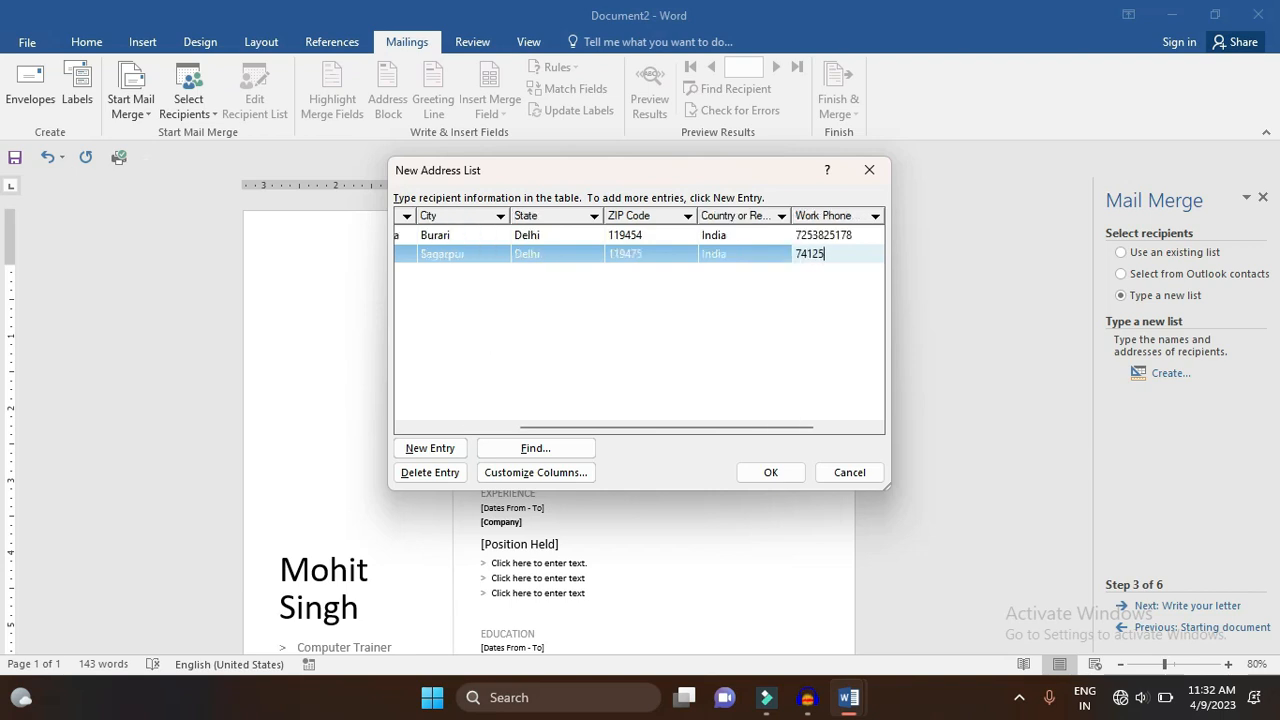
{"action": "key", "text": "Tab"}
- Enter the third recipient (Miss, India) with full name, address, work phone and e-mail
{"action": "type", "text": "Miss"}
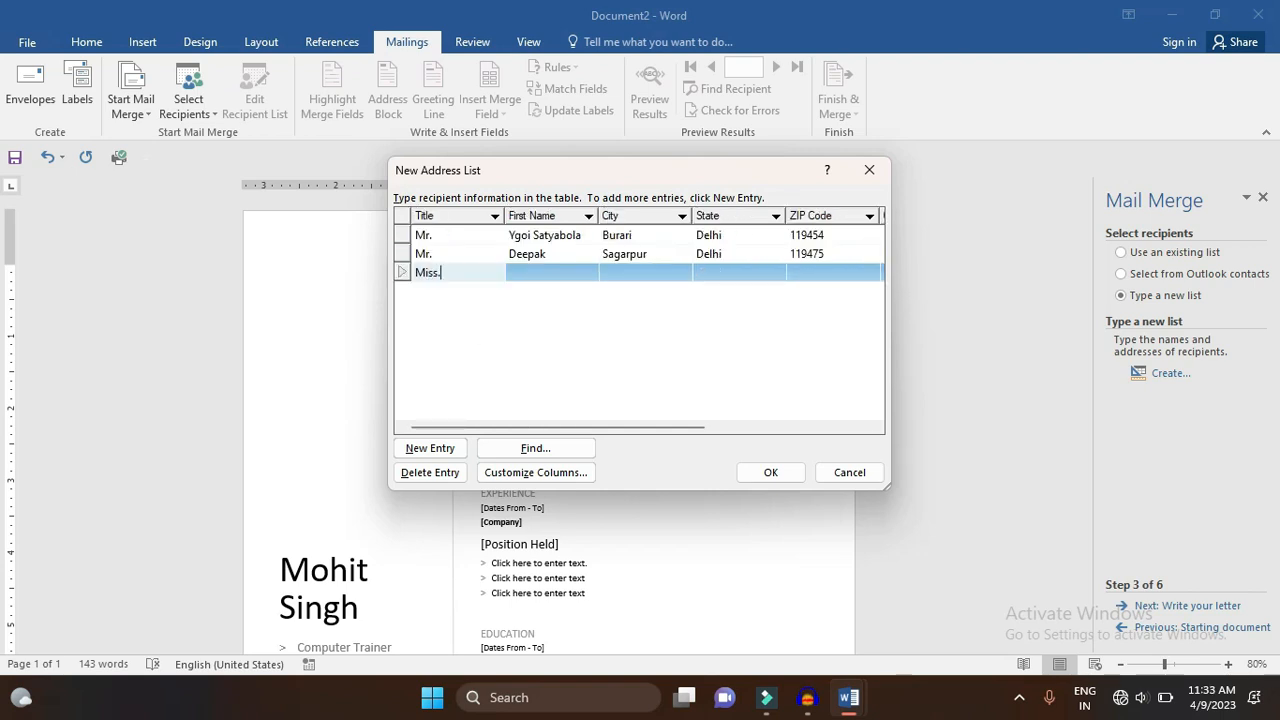
{"action": "key", "text": "Tab"}
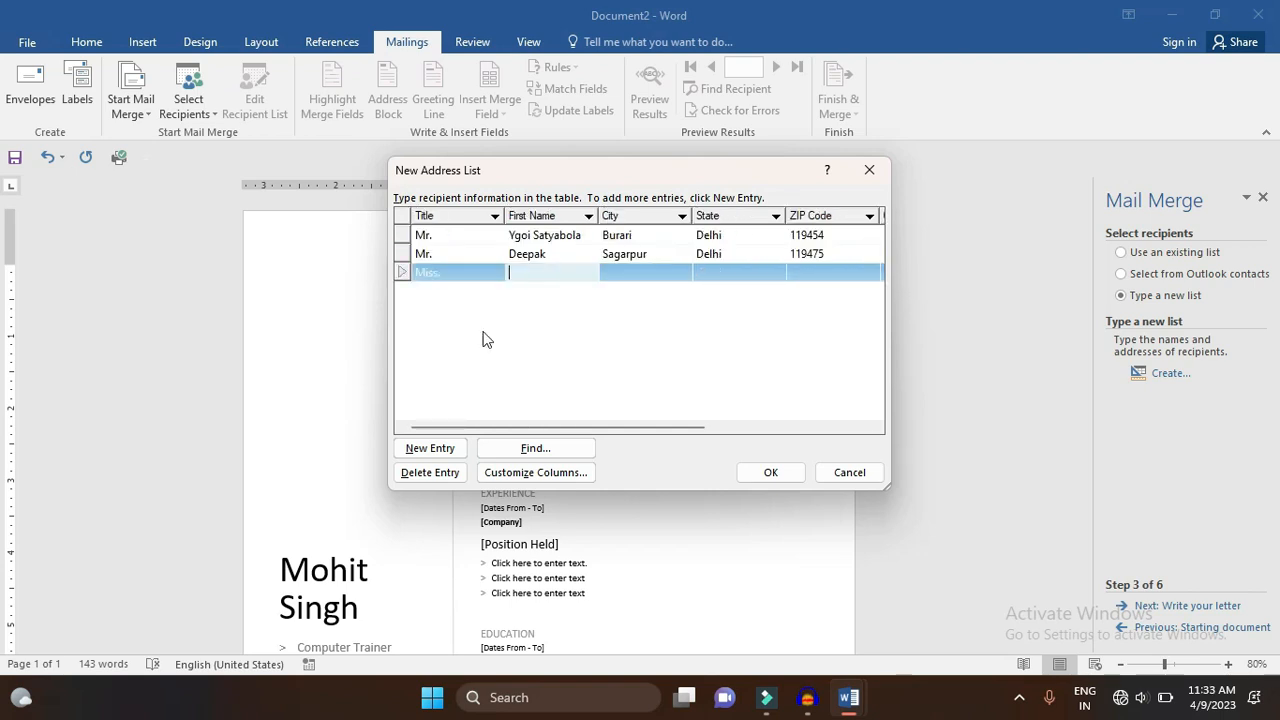
{"action": "key", "text": "Tab"}
{"action": "key", "text": "Tab"}
{"action": "left_click", "coordinate": [571, 277]}
{"action": "left_click", "coordinate": [571, 277]}
{"action": "key", "text": "Tab"}
{"action": "key", "text": "BackSpace"}
{"action": "key", "text": "BackSpace"}
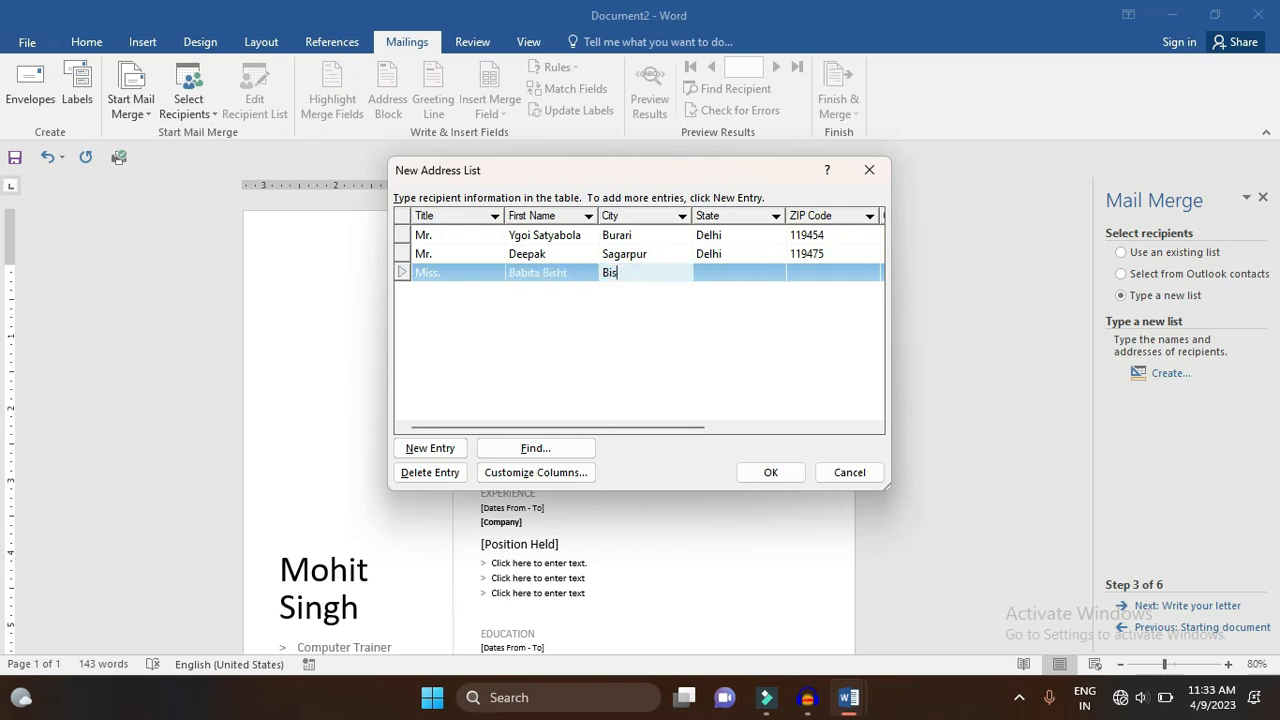
{"action": "key", "text": "BackSpace"}
{"action": "key", "text": "Tab"}
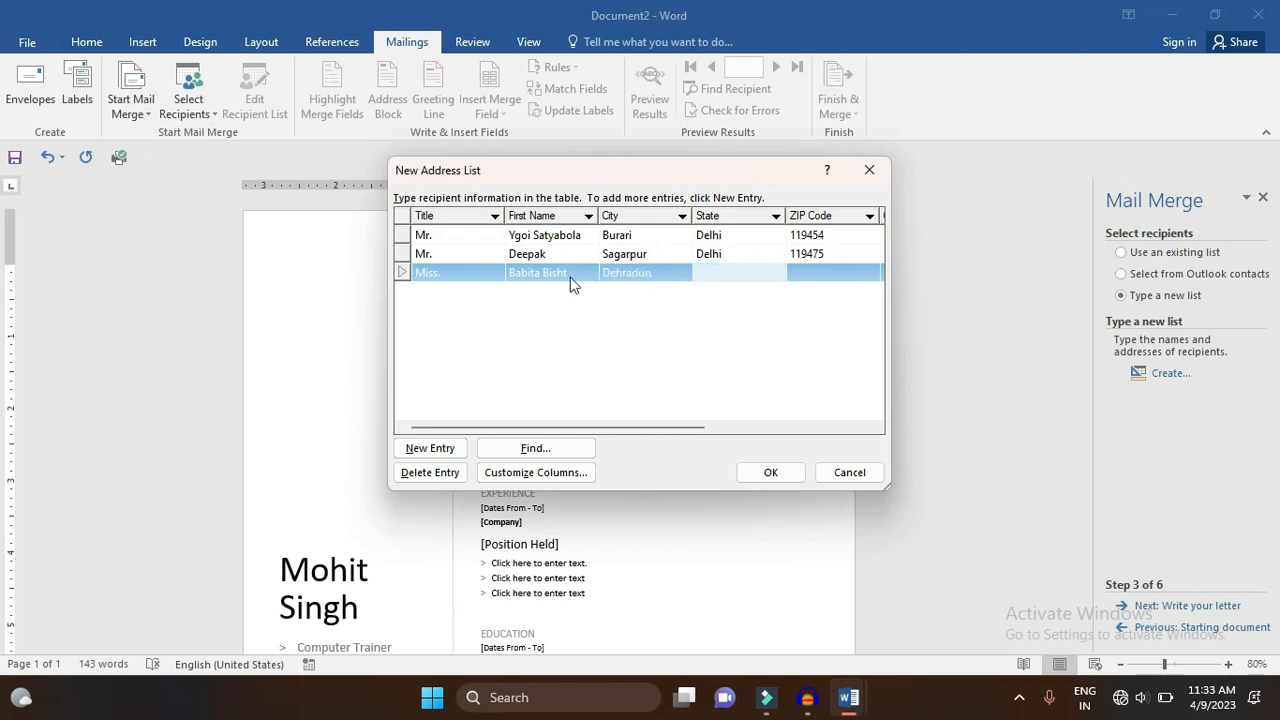
{"action": "key", "text": "BackSpace"}
{"action": "key", "text": "BackSpace"}
{"action": "key", "text": "Tab"}
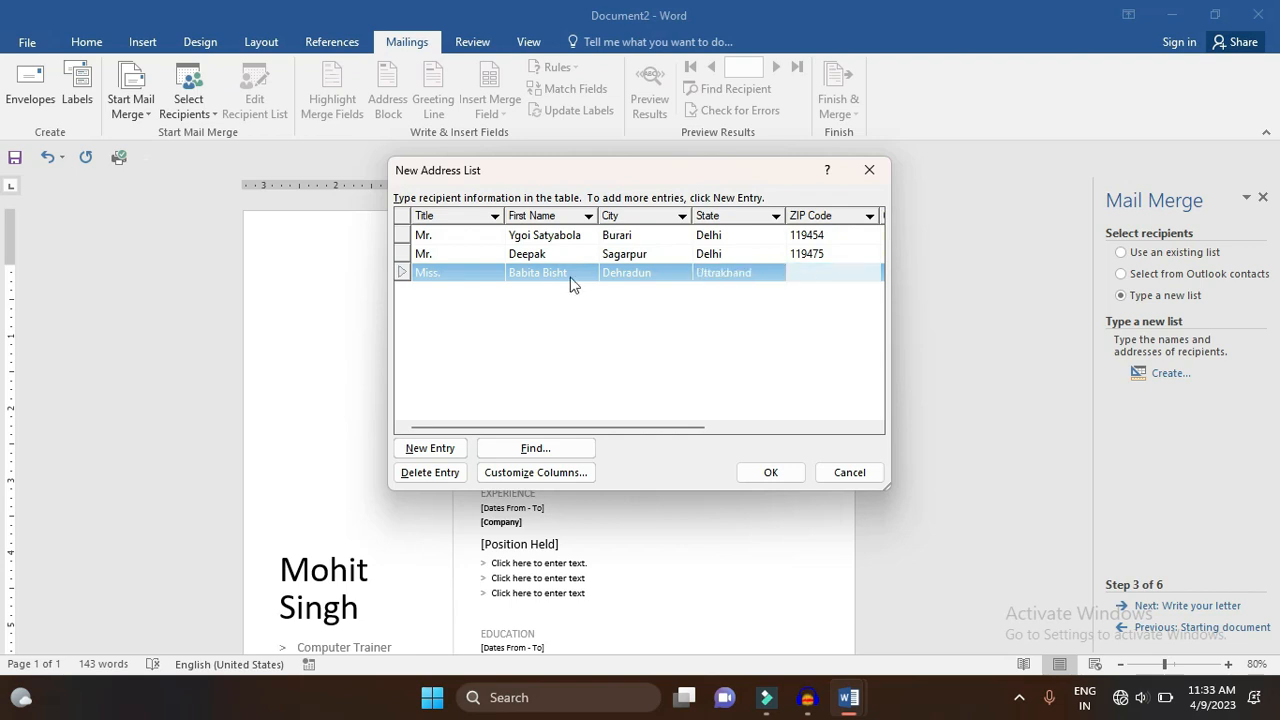
{"action": "key", "text": "Tab"}
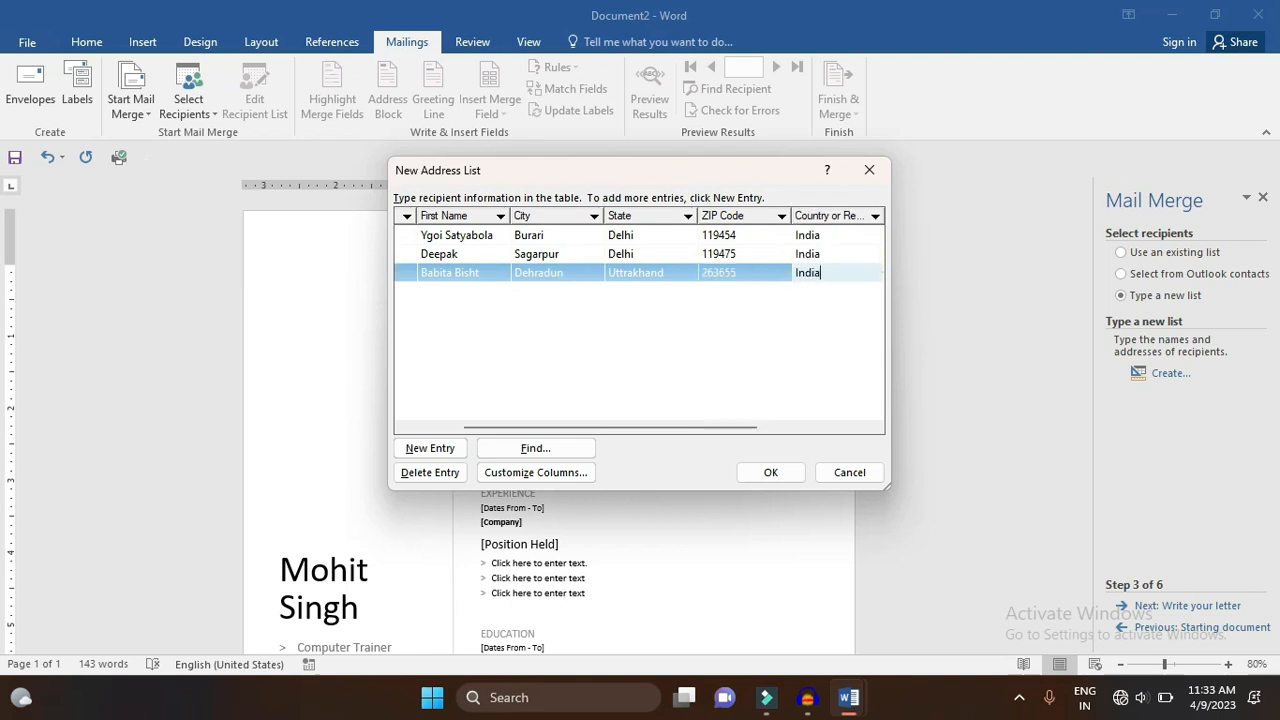
{"action": "key", "text": "Tab"}
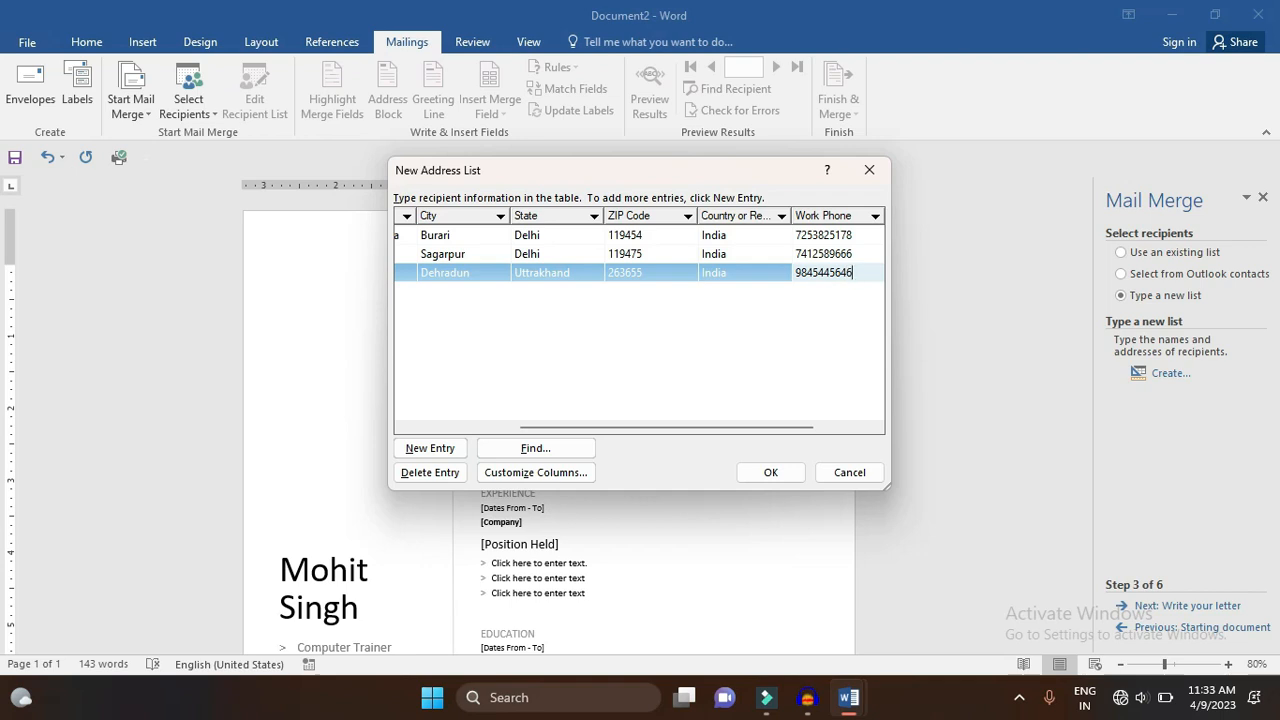
{"action": "key", "text": "Tab"}
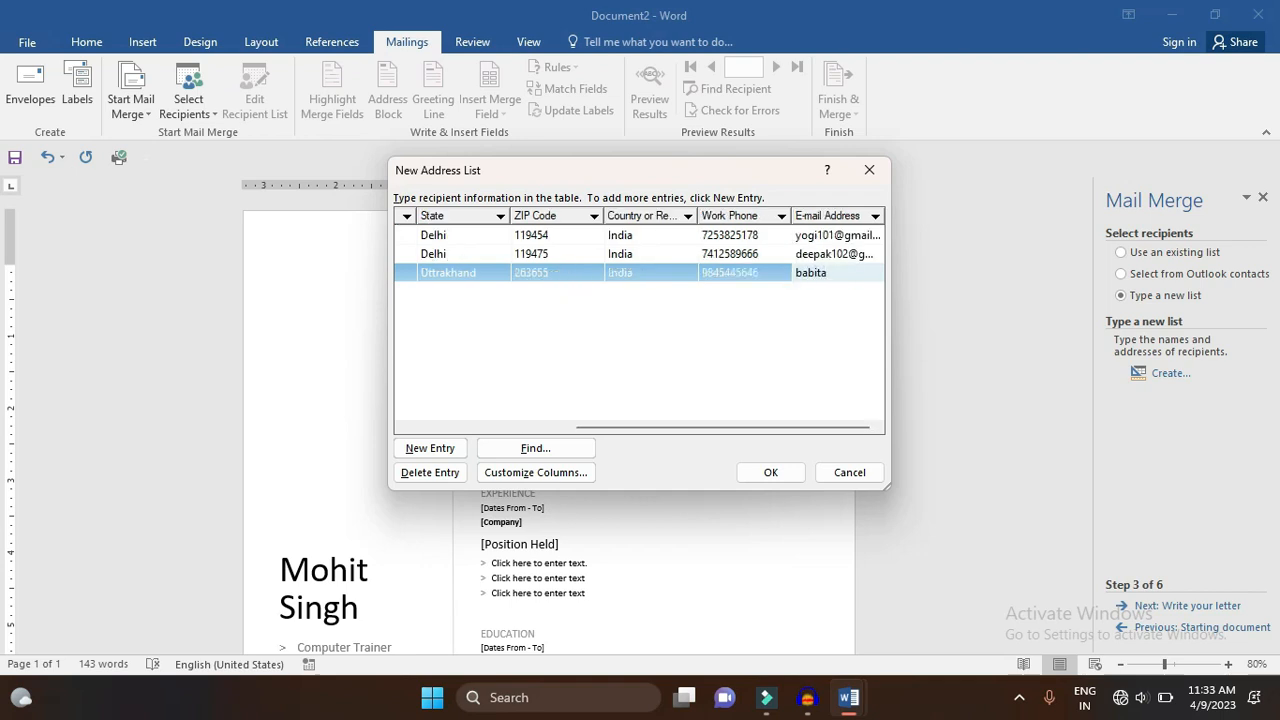
{"action": "key", "text": "alt+n"}
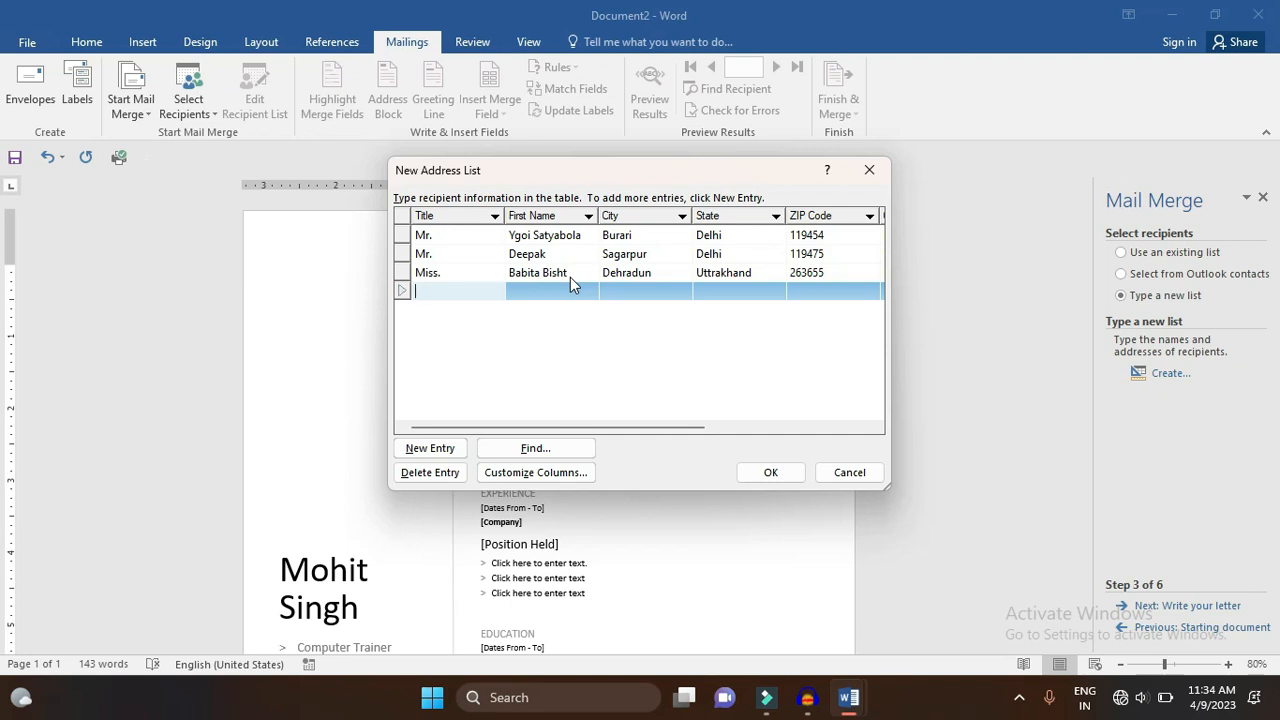
- Enter the fourth recipient (misiss., India) with name, address, work phone and e-mail
{"action": "type", "text": "mis"}
{"action": "type", "text": "iss."}
{"action": "key", "text": "Tab"}
{"action": "key", "text": "Tab"}
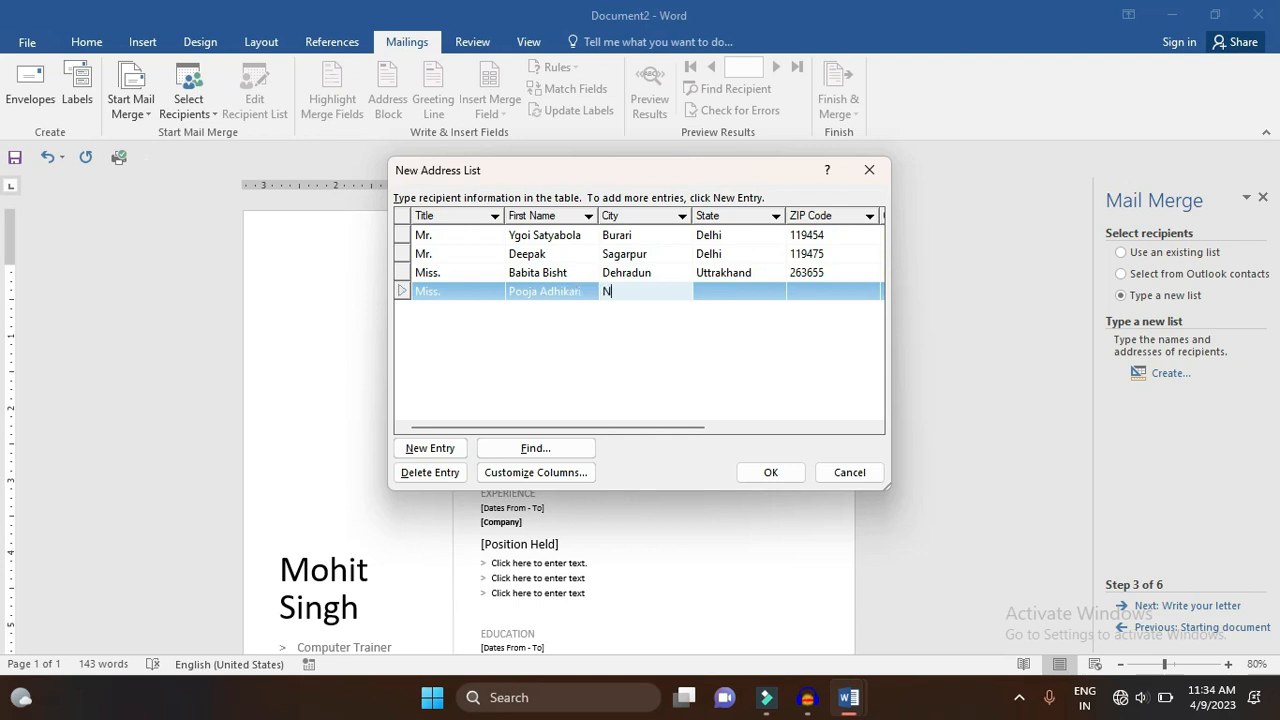
{"action": "type", "text": "Noida"}
{"action": "key", "text": "Tab"}
{"action": "type", "text": "Uttarpradesh"}
{"action": "key", "text": "Tab"}
{"action": "type", "text": "2013"}
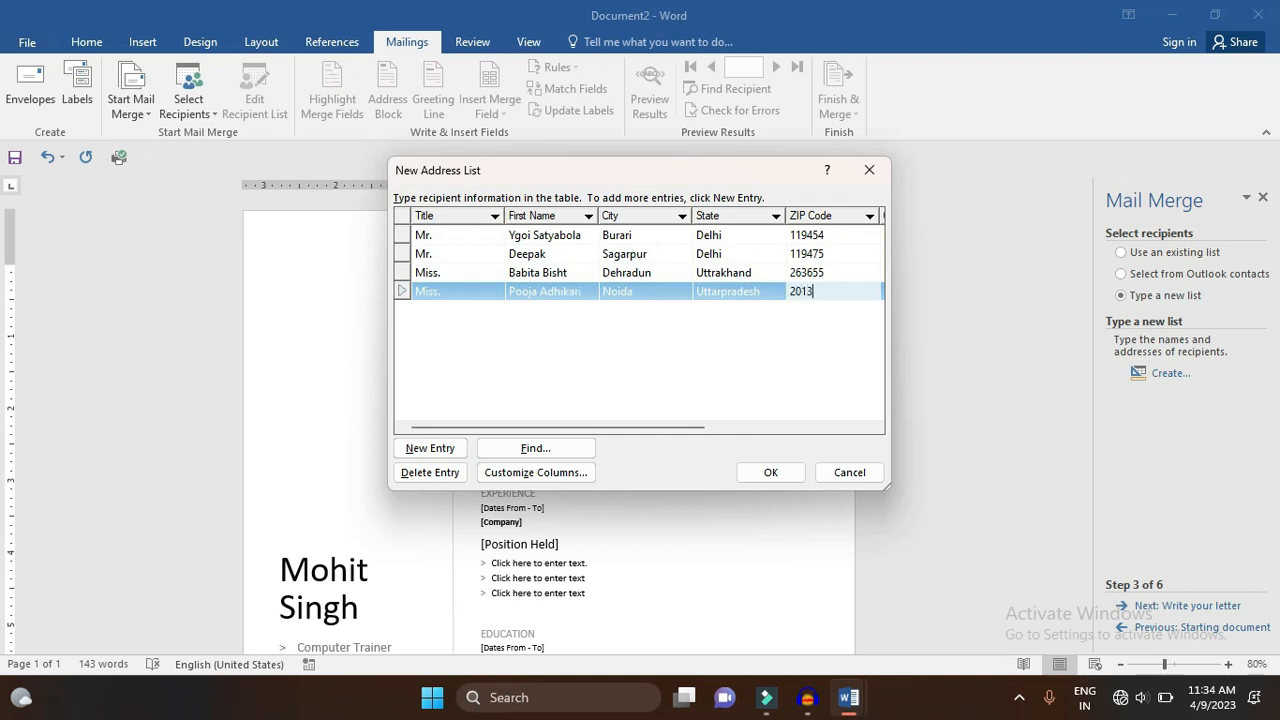
{"action": "type", "text": "01"}
{"action": "key", "text": "Tab"}
{"action": "type", "text": "Indi"}
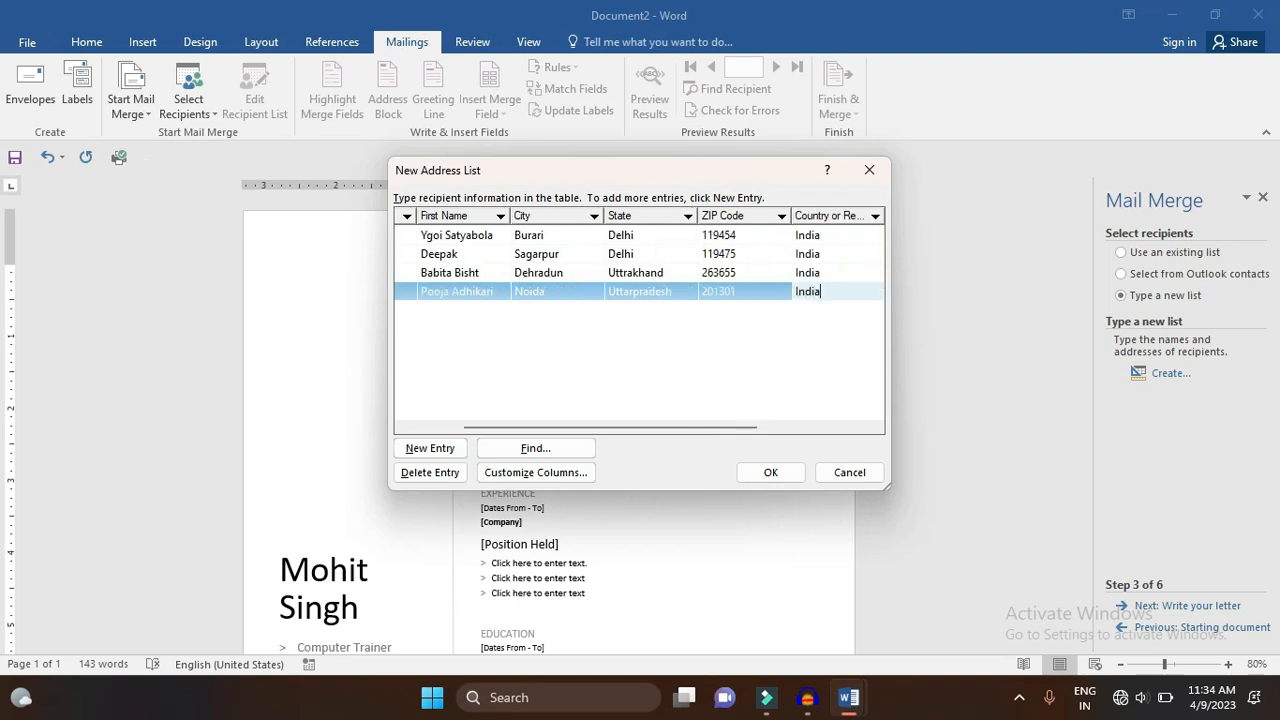
{"action": "type", "text": "a"}
{"action": "key", "text": "Tab"}
{"action": "type", "text": "741000000"}
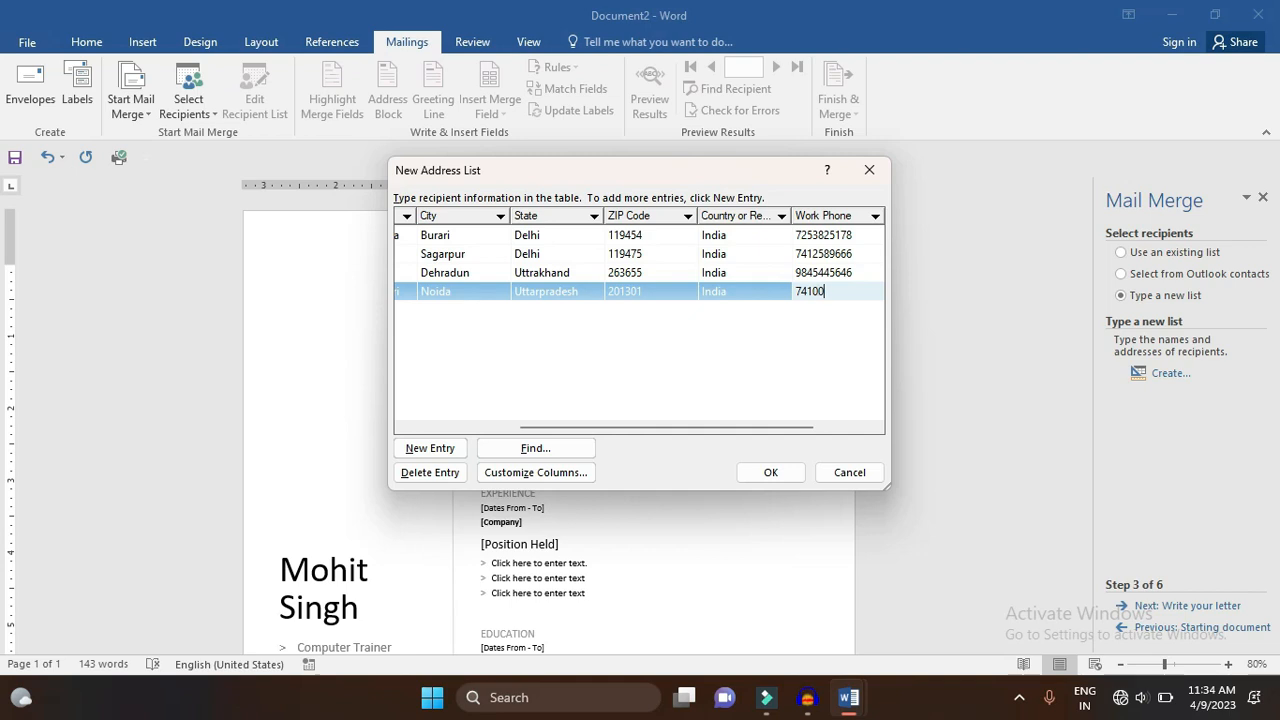
{"action": "key", "text": "Tab"}
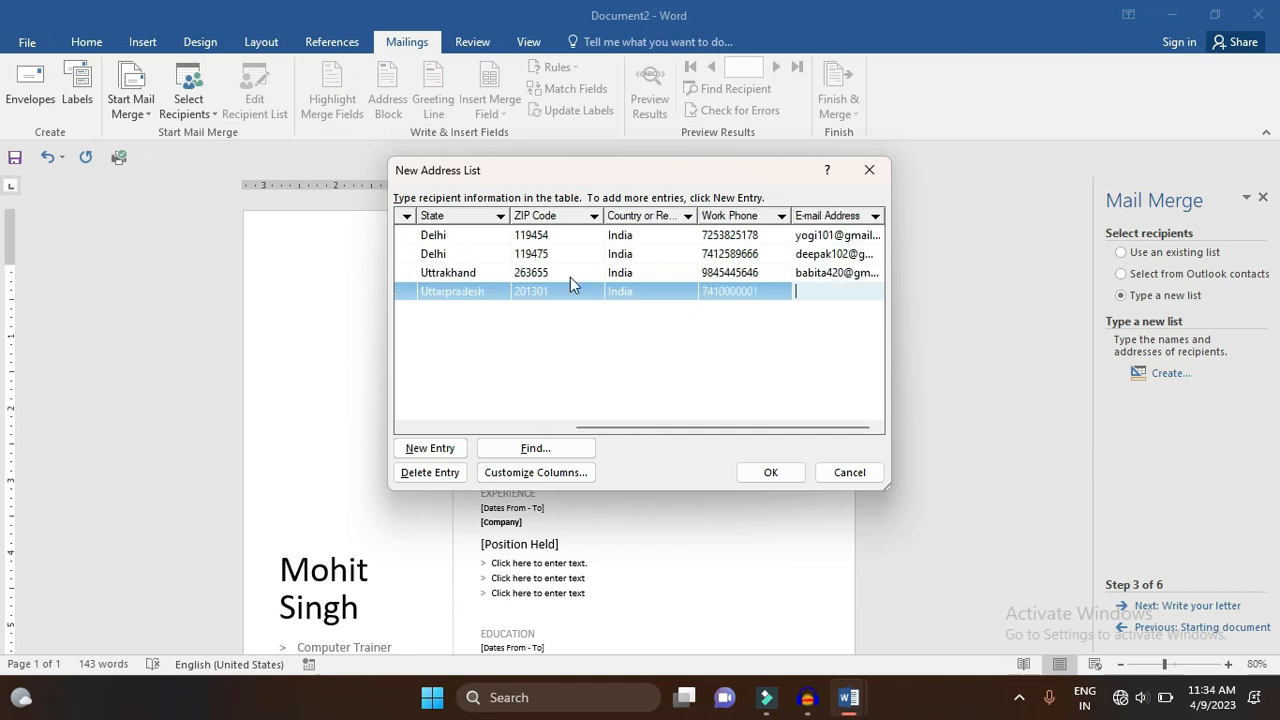
{"action": "key", "text": "Tab"}
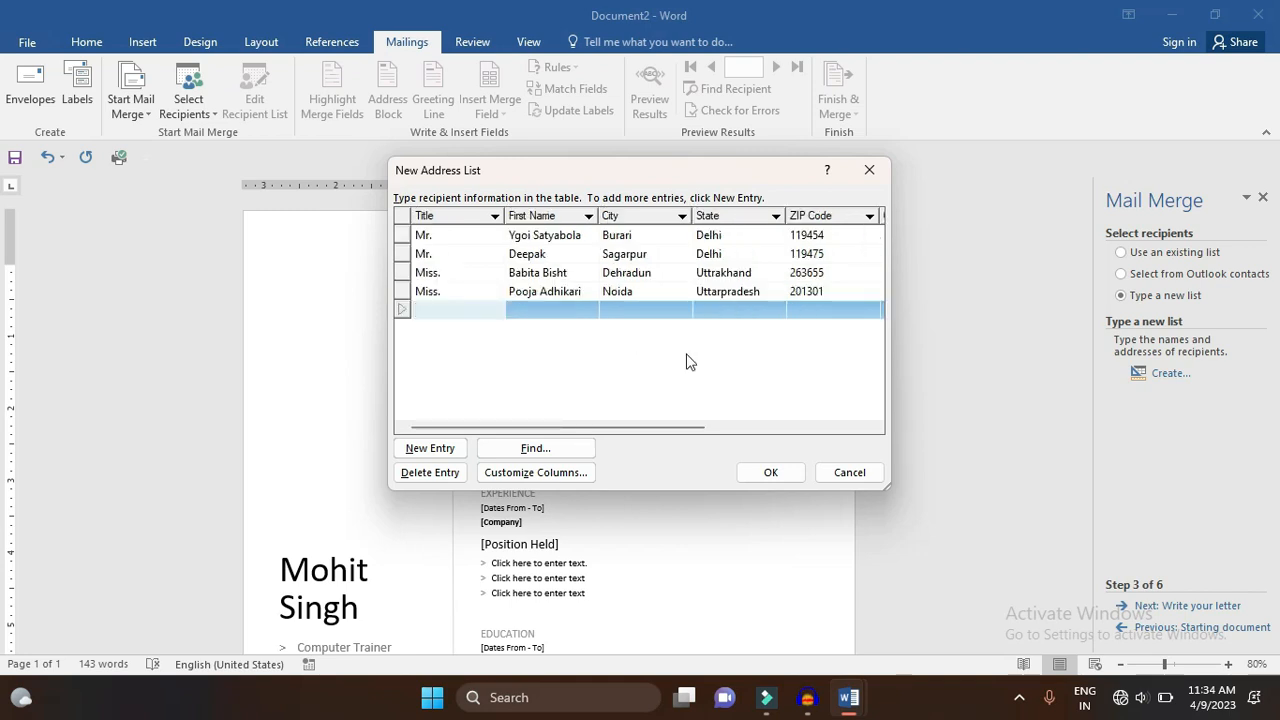
- Save the address list as frnds and uncheck the blank fifth row, keeping four recipients
{"action": "left_click", "coordinate": [776, 476]}
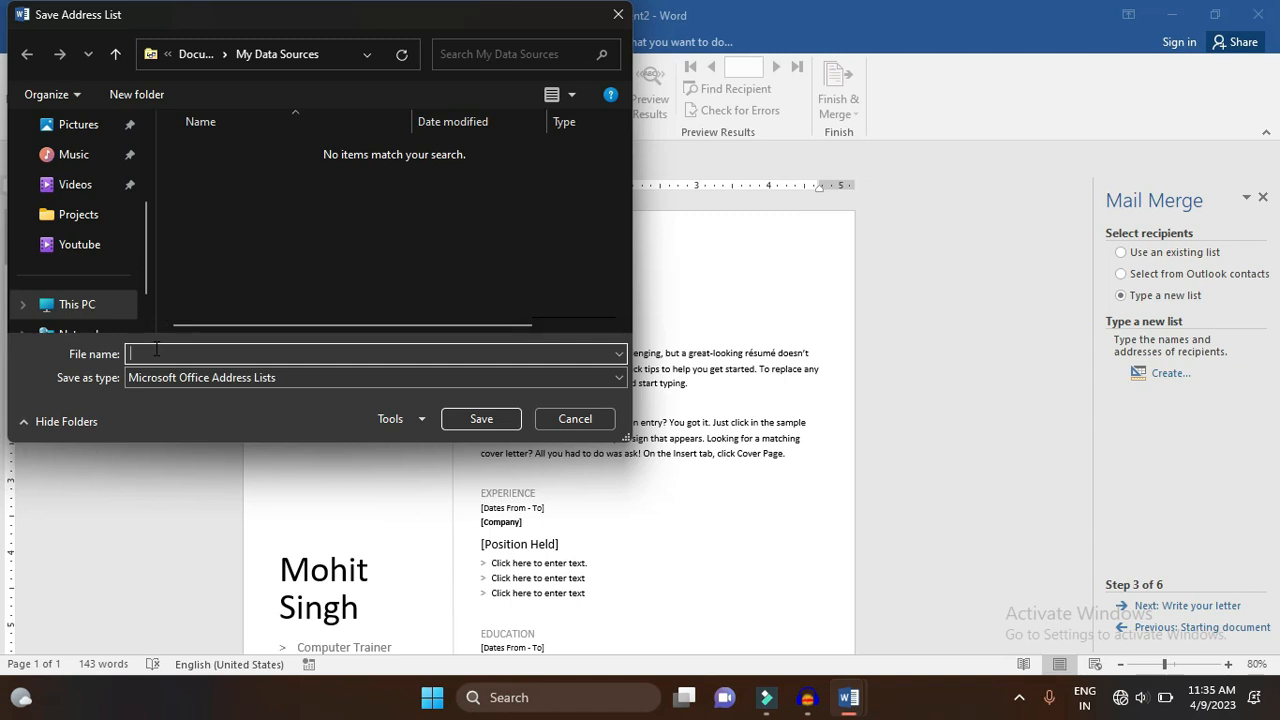
{"action": "type", "text": "frnds"}
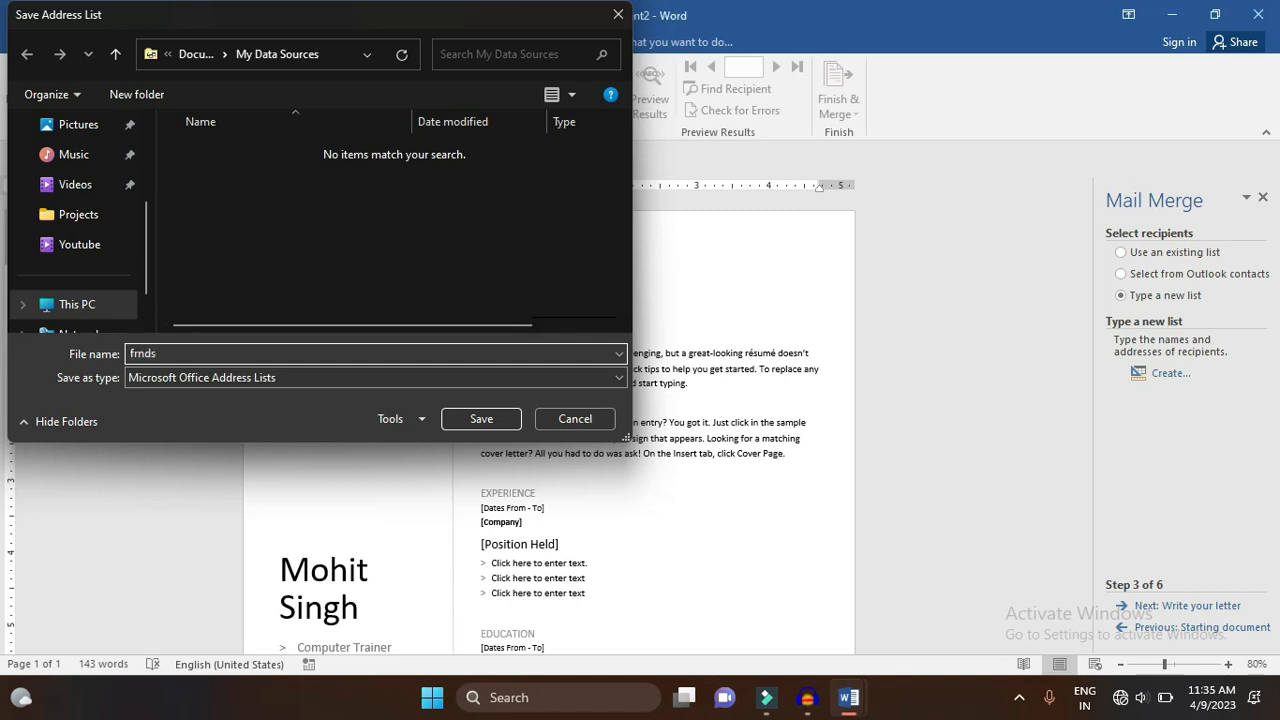
{"action": "key", "text": "Return"}
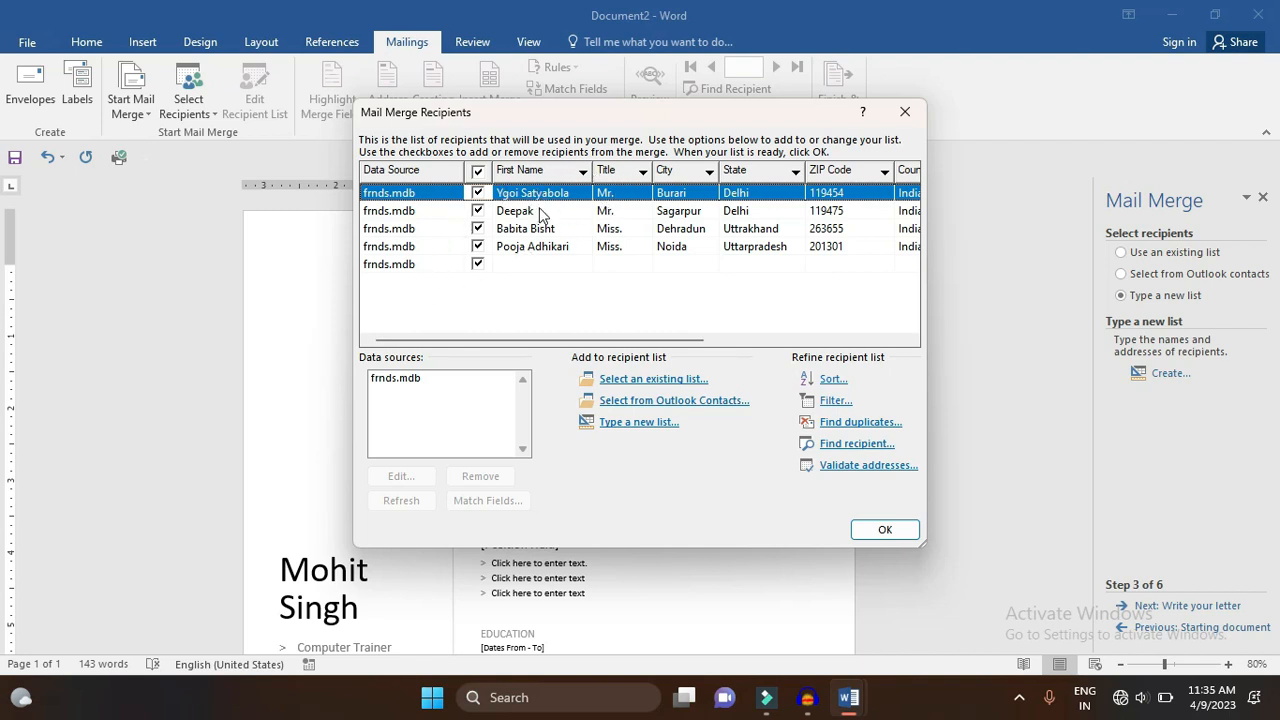
{"action": "left_click", "coordinate": [478, 270]}
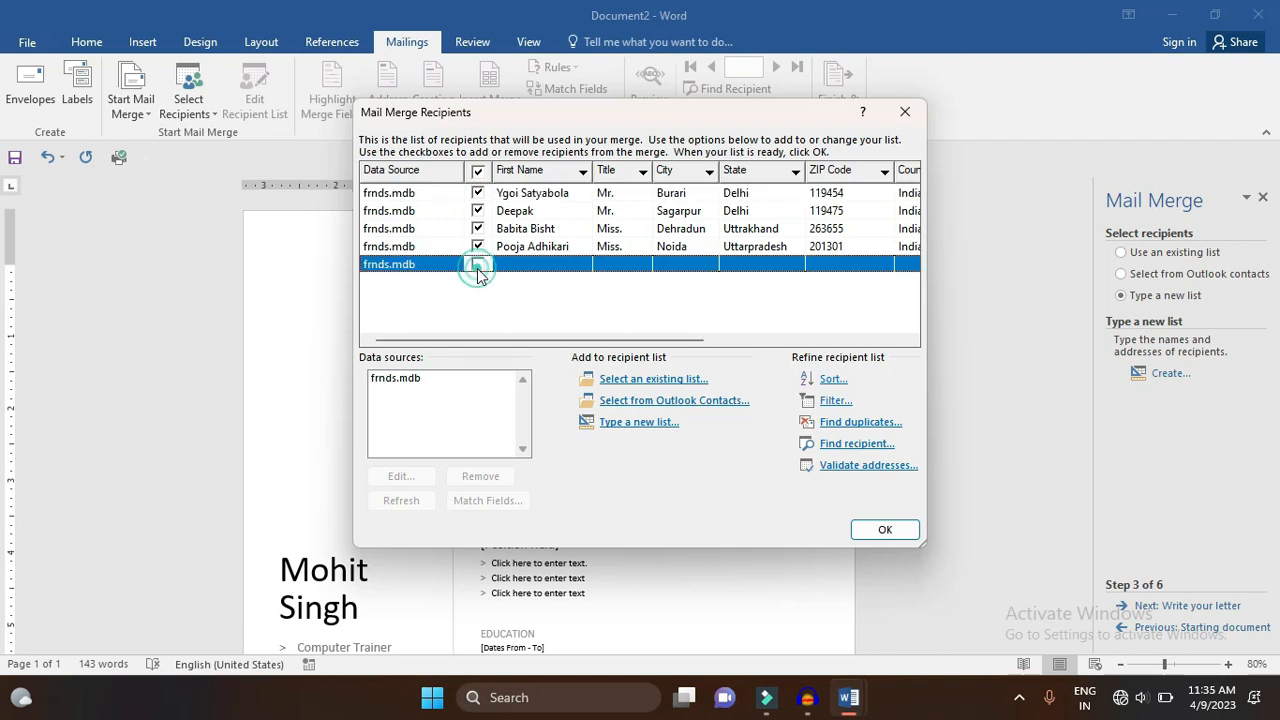
{"action": "left_click", "coordinate": [888, 532]}
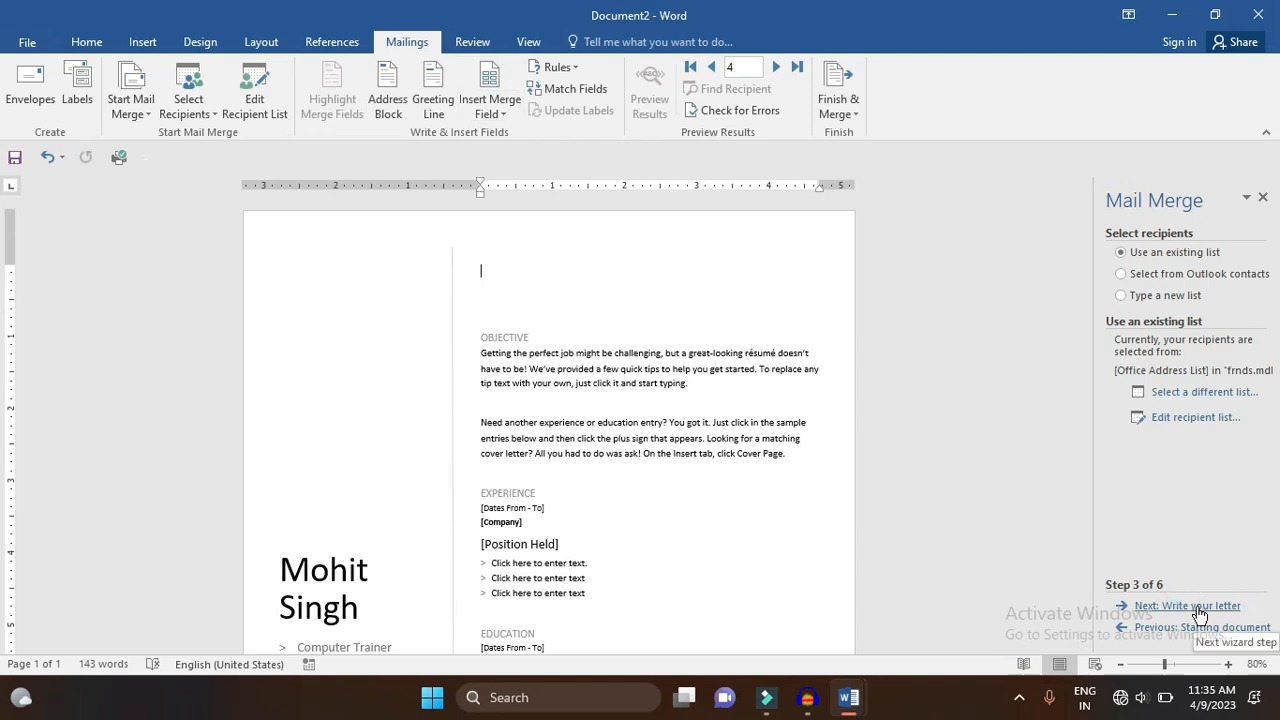
- Insert an Address Block field in the 'Mr. Josh Randall Jr.' format above the OBJECTIVE heading
{"action": "left_click", "coordinate": [1199, 608]}
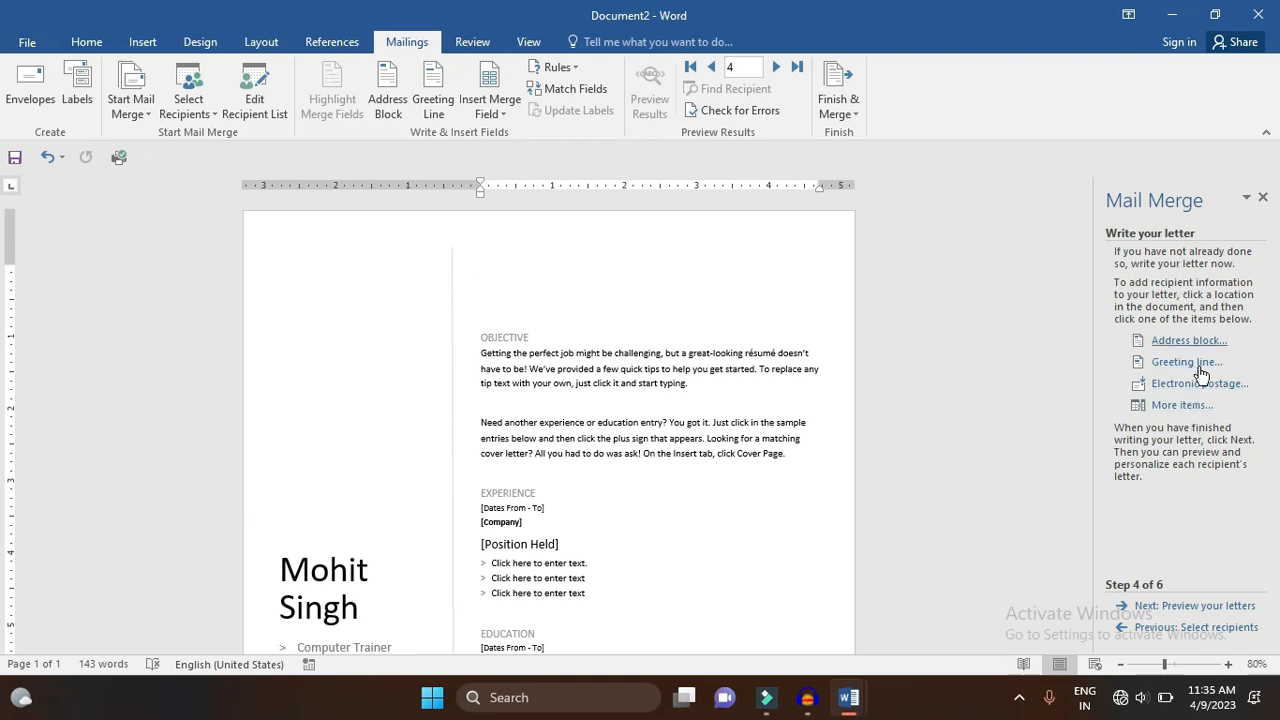
{"action": "left_click", "coordinate": [1182, 340]}
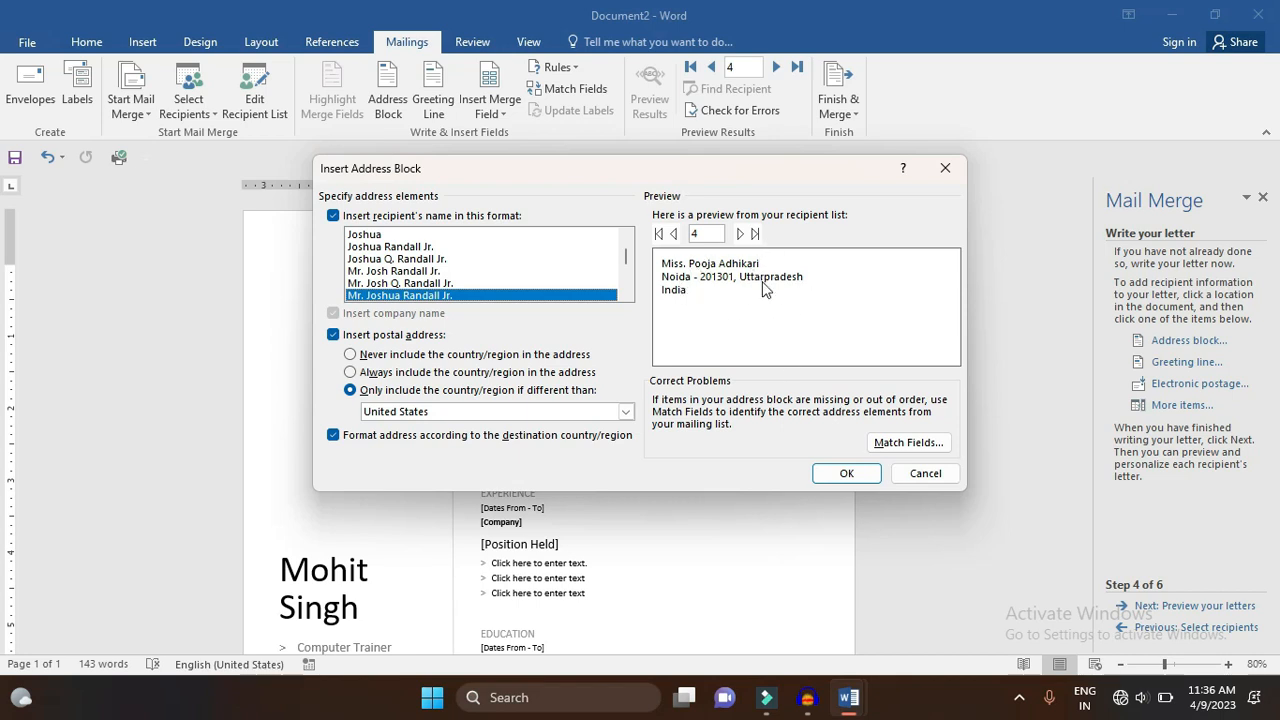
{"action": "left_click", "coordinate": [527, 271]}
{"action": "left_click", "coordinate": [505, 247]}
{"action": "left_click", "coordinate": [498, 271]}
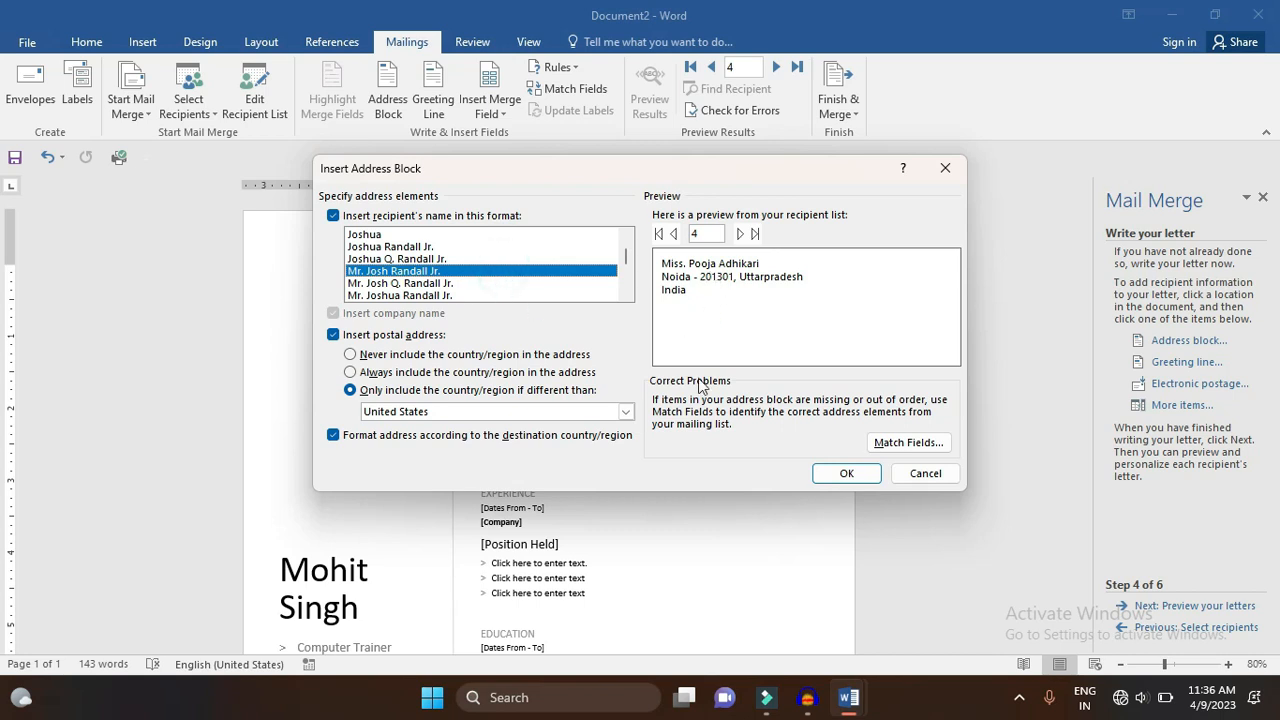
{"action": "left_click", "coordinate": [868, 480]}
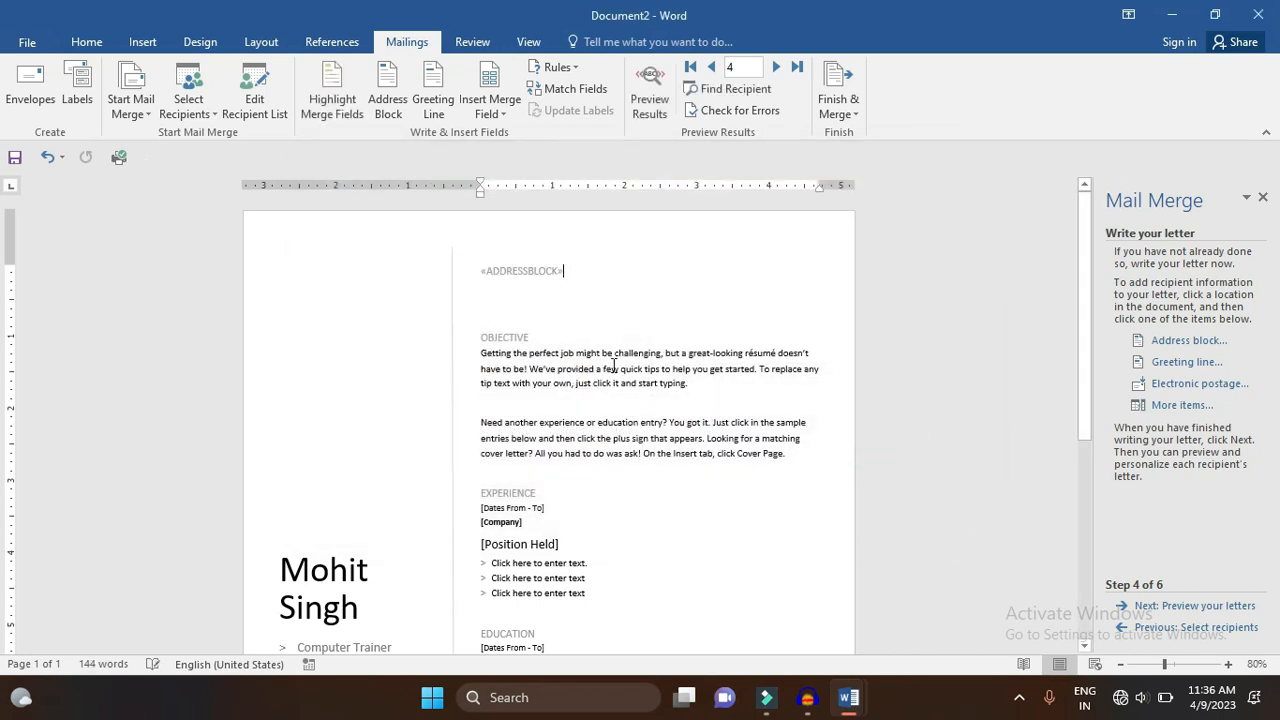
- Insert the Work Phone and E-mail Address merge fields on the line below the address block
{"action": "left_click", "coordinate": [494, 289]}
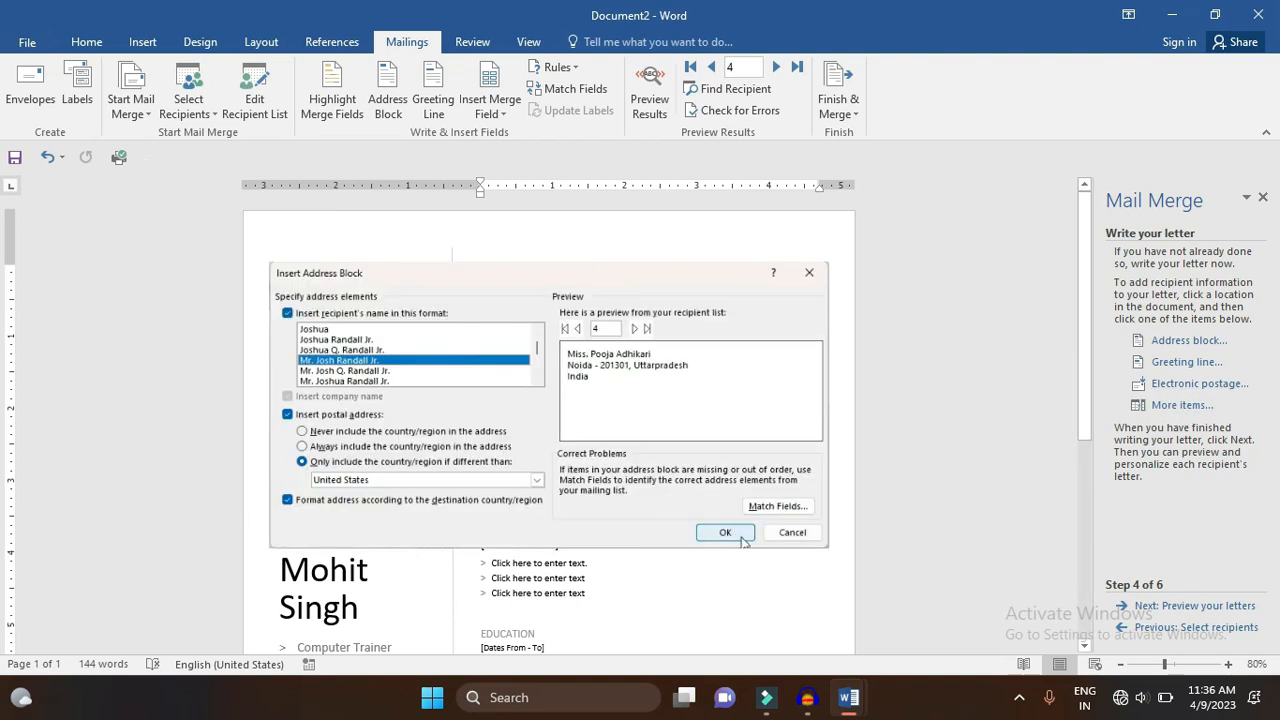
{"action": "left_click", "coordinate": [744, 538]}
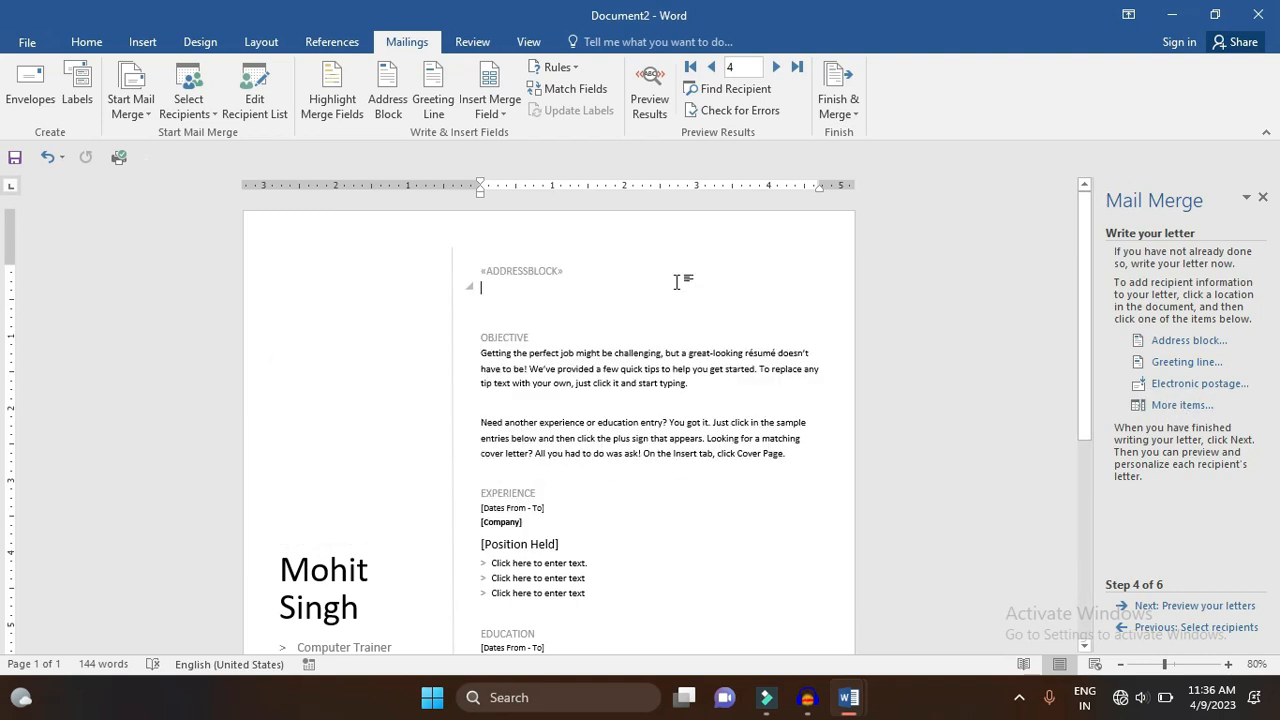
{"action": "left_click", "coordinate": [1180, 405]}
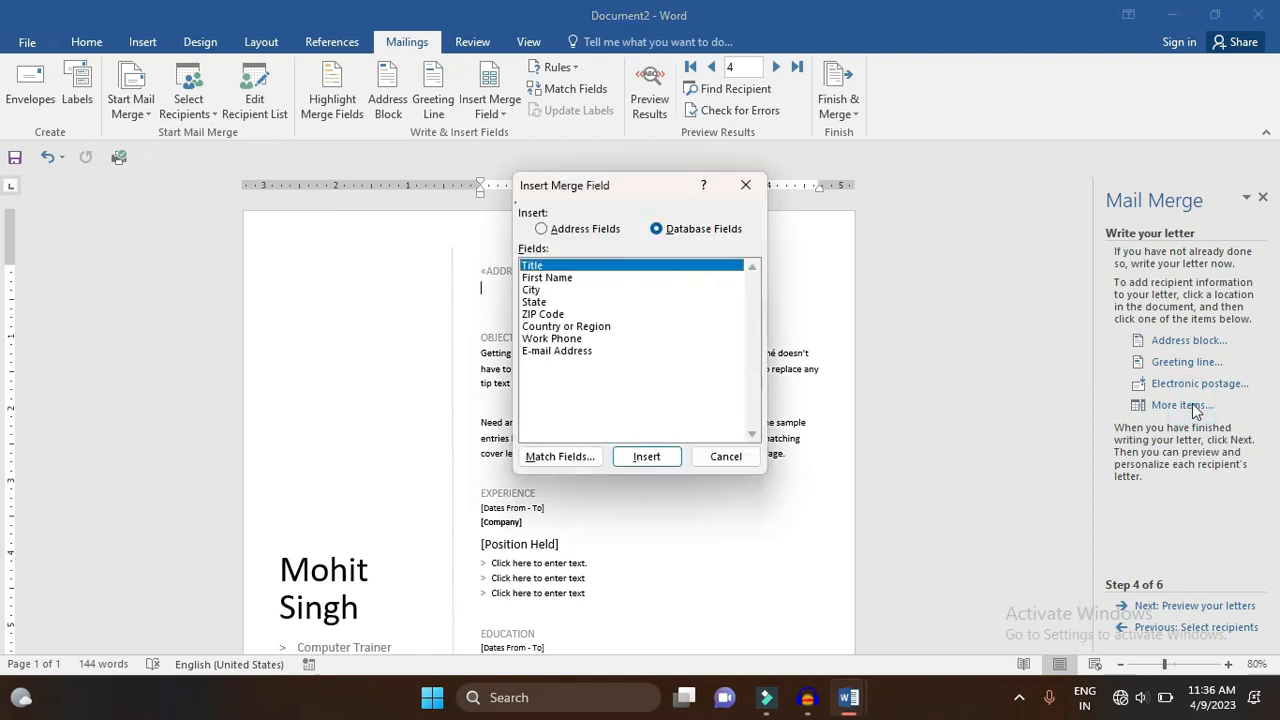
{"action": "left_click", "coordinate": [550, 339]}
{"action": "left_click", "coordinate": [642, 455]}
{"action": "left_click", "coordinate": [624, 351]}
{"action": "left_click", "coordinate": [646, 456]}
{"action": "left_click", "coordinate": [724, 457]}
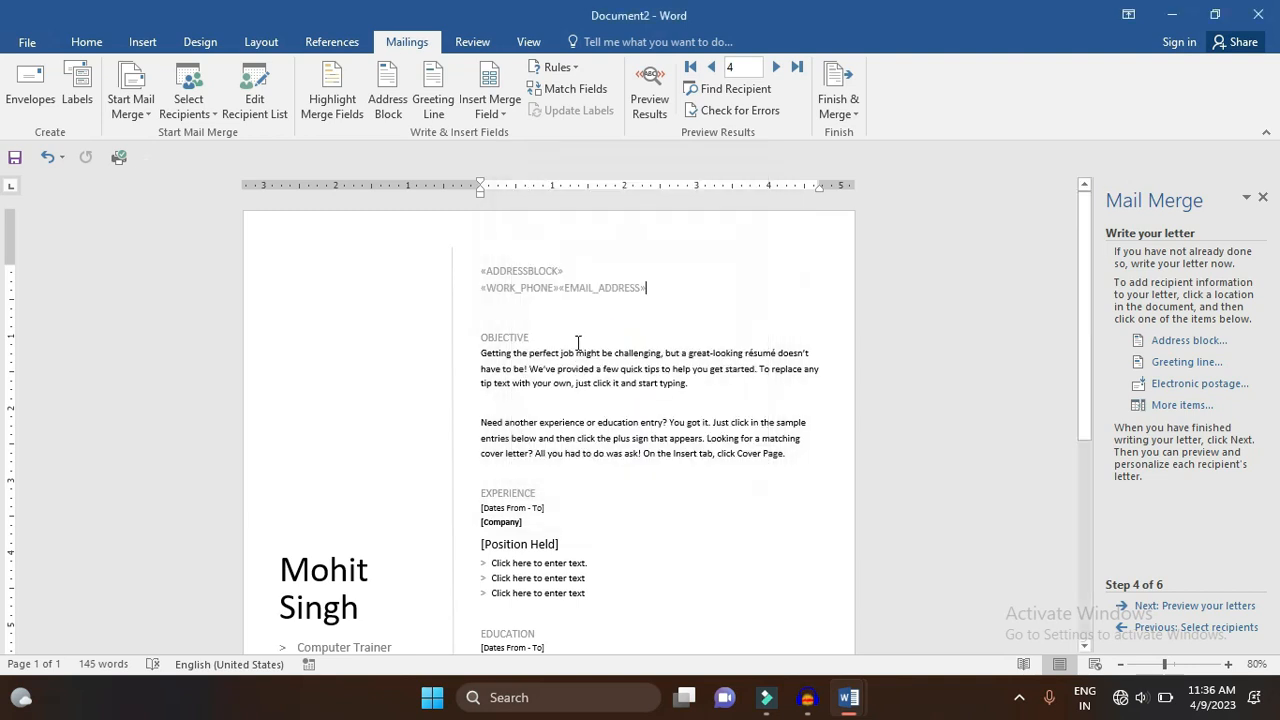
- Push the E-mail Address field to the right with two tabs
{"action": "left_click", "coordinate": [561, 289]}
{"action": "key", "text": "Tab"}
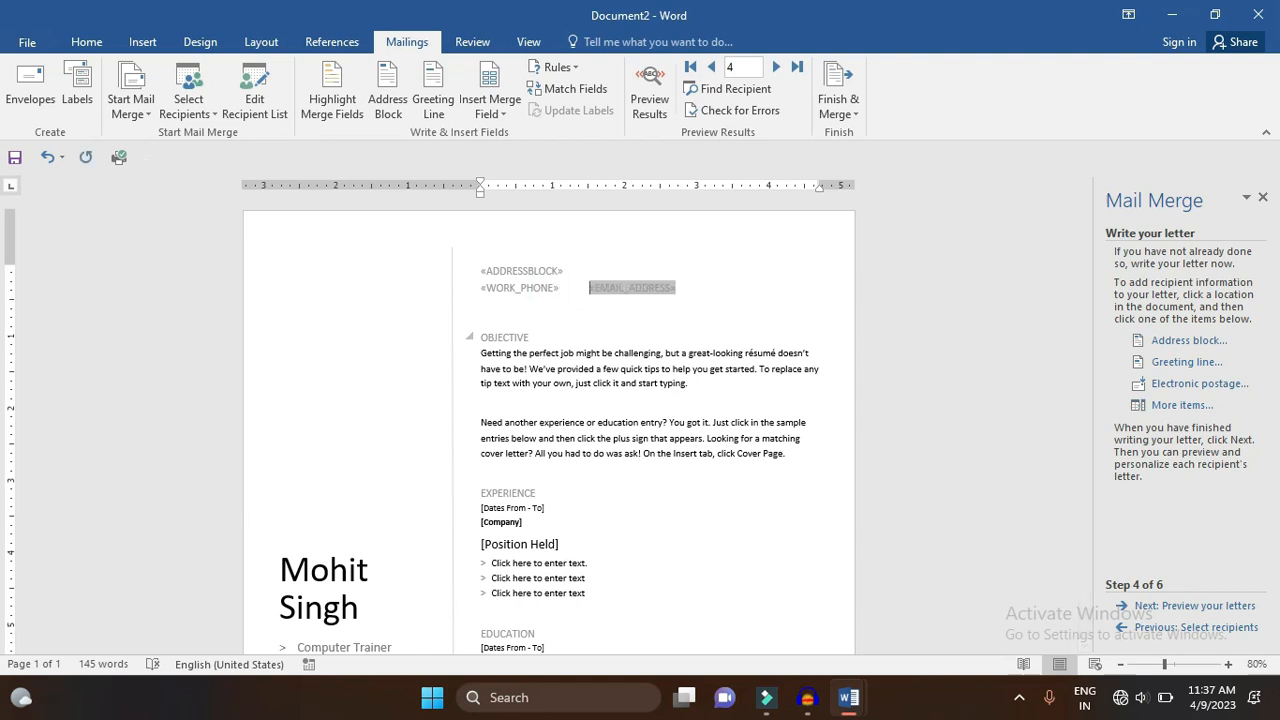
{"action": "key", "text": "Tab"}
{"action": "left_click", "coordinate": [494, 311]}
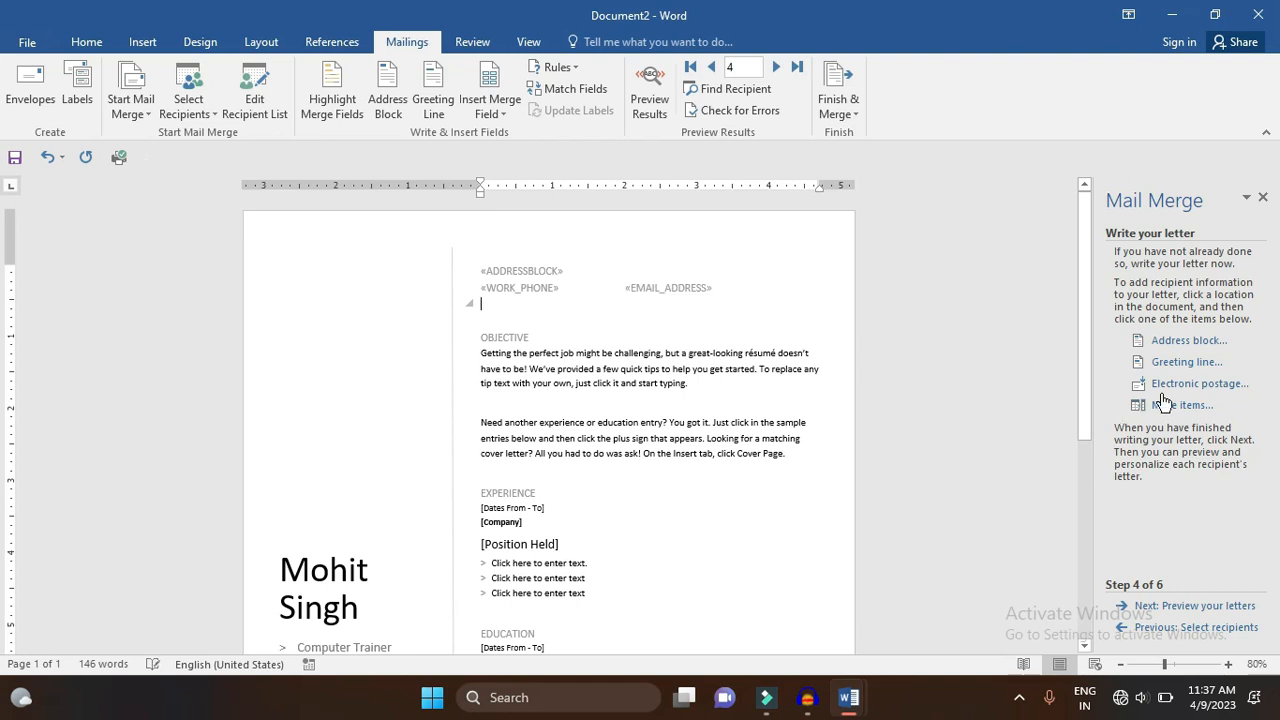
- Insert a Greeting Line field with the 'Dear' salutation below the phone and e-mail line
{"action": "left_click", "coordinate": [1180, 361]}
{"action": "left_click", "coordinate": [517, 227]}
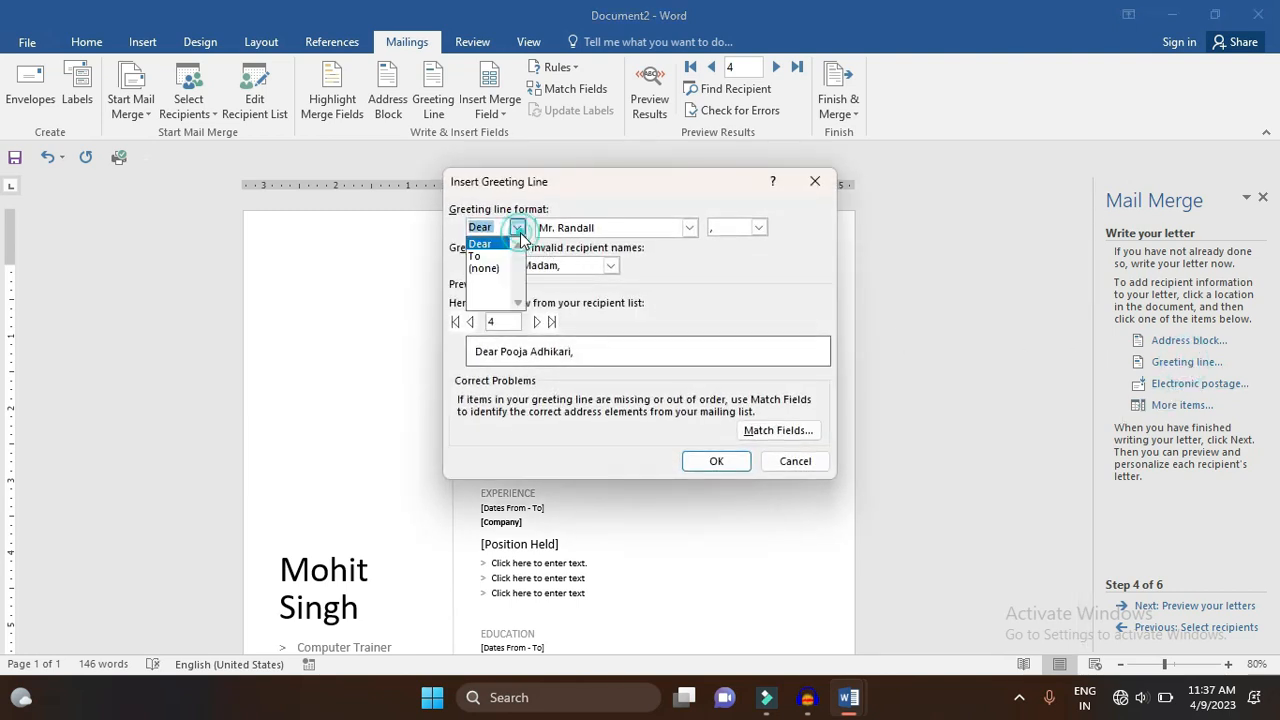
{"action": "left_click", "coordinate": [519, 228]}
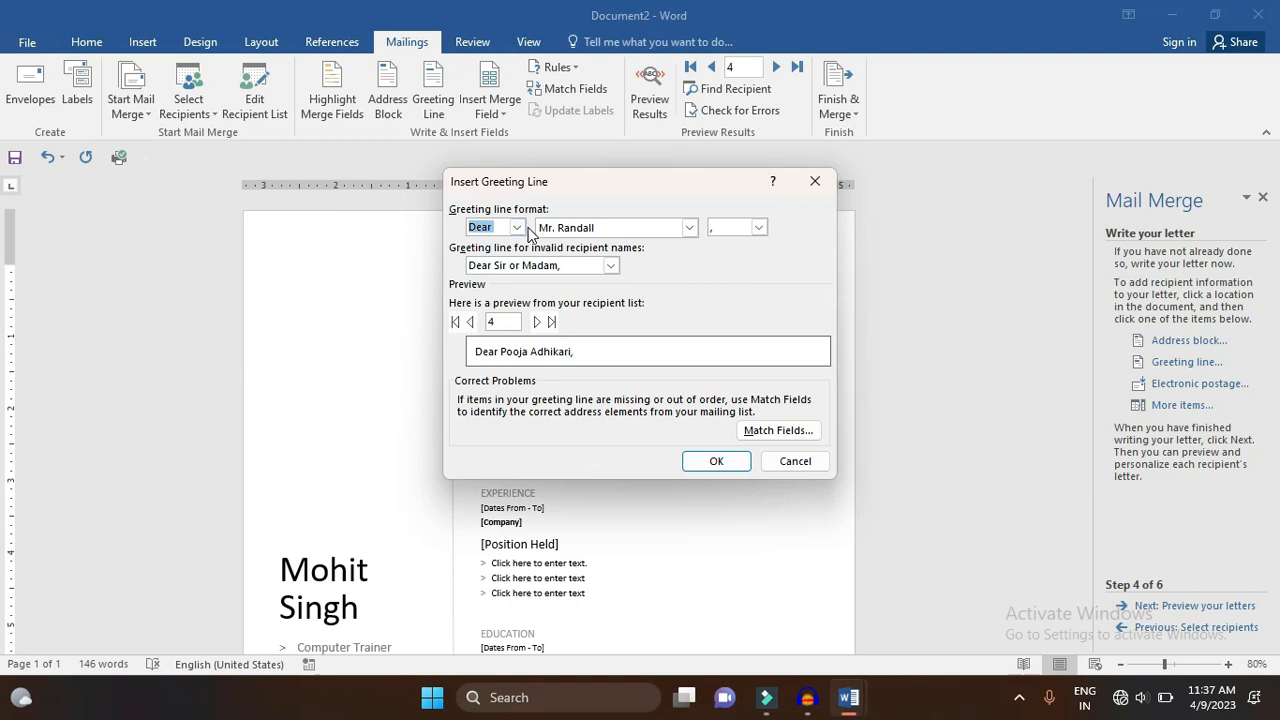
{"action": "left_click", "coordinate": [726, 459]}
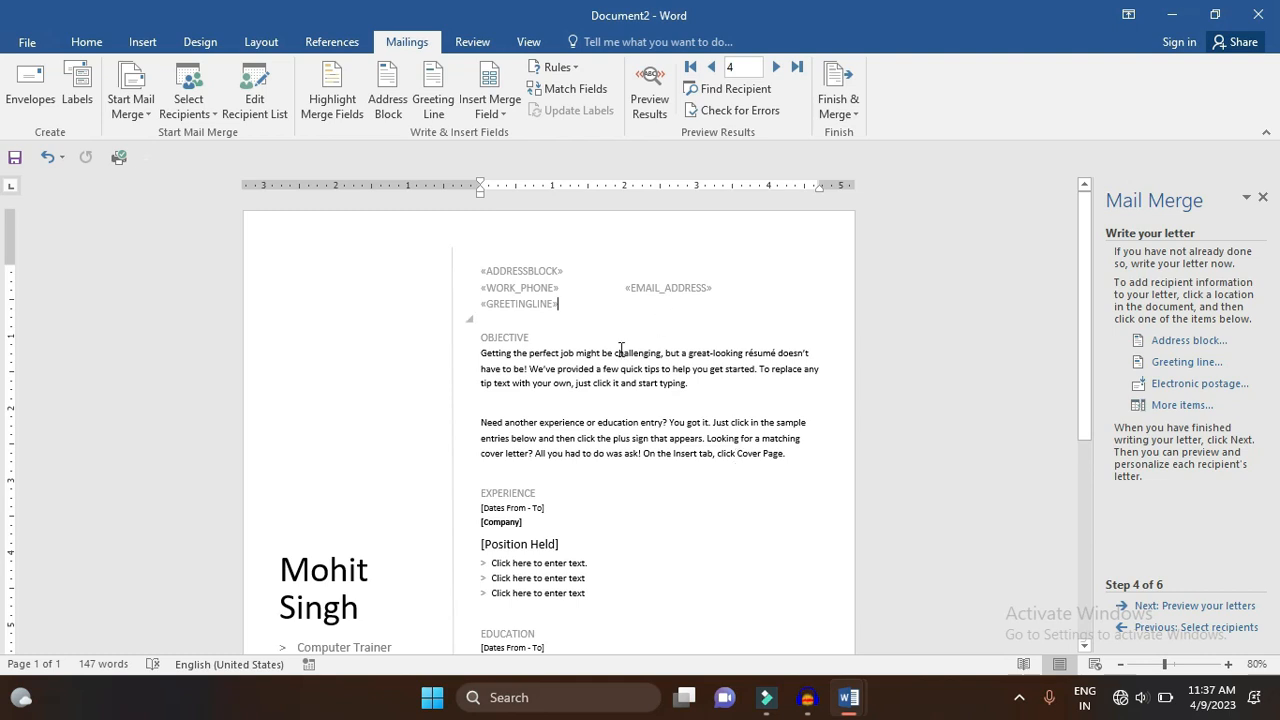
- Advance to the letter preview, showing recipient 4's merged address, phone, e-mail and greeting
{"action": "left_click", "coordinate": [1185, 607]}
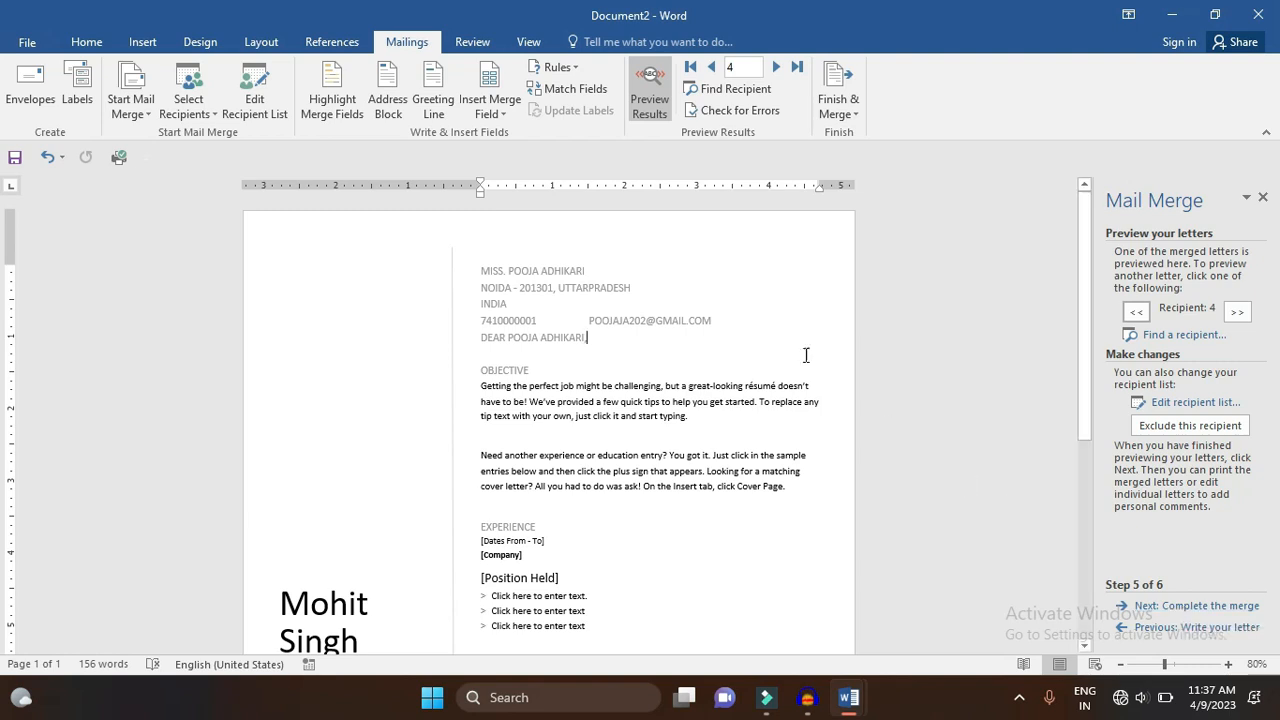
- Bold the merged address, contact and greeting lines, then advance to completing the merge
{"action": "left_click", "coordinate": [588, 320]}
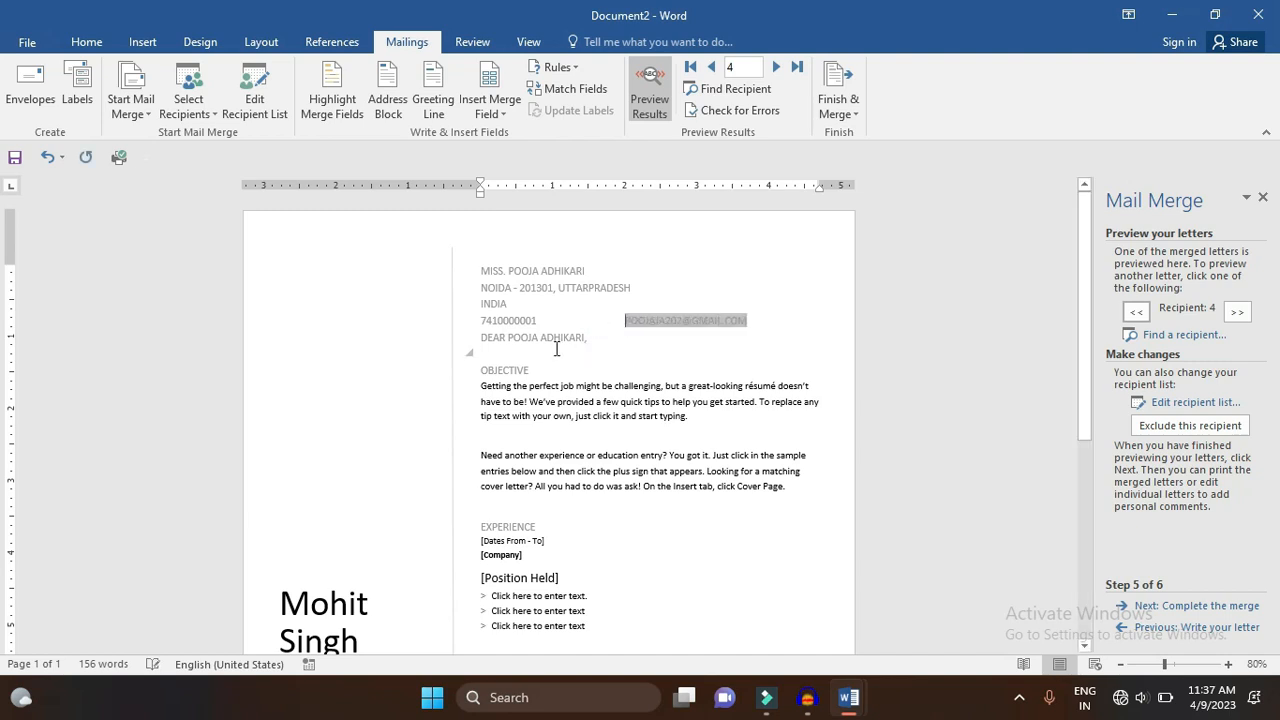
{"action": "left_click_drag", "start_coordinate": [557, 345], "coordinate": [489, 261]}
{"action": "key", "text": "ctrl+shift+period"}
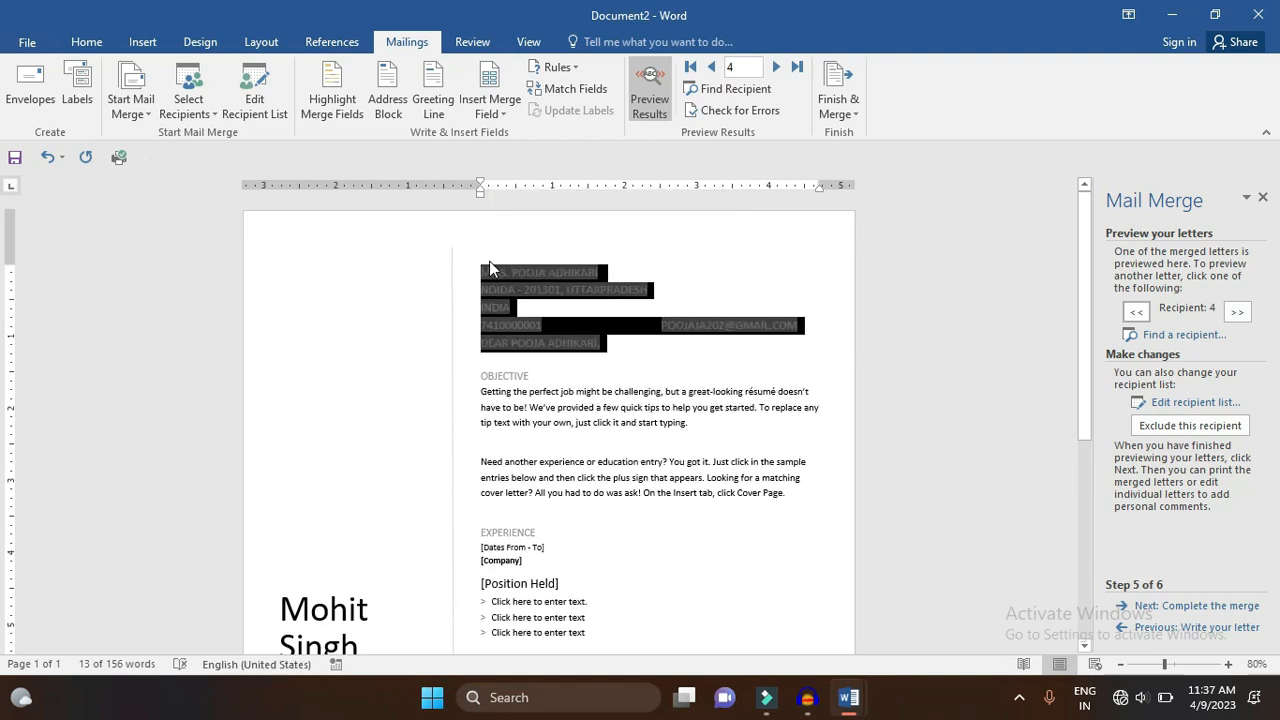
{"action": "left_click", "coordinate": [585, 367]}
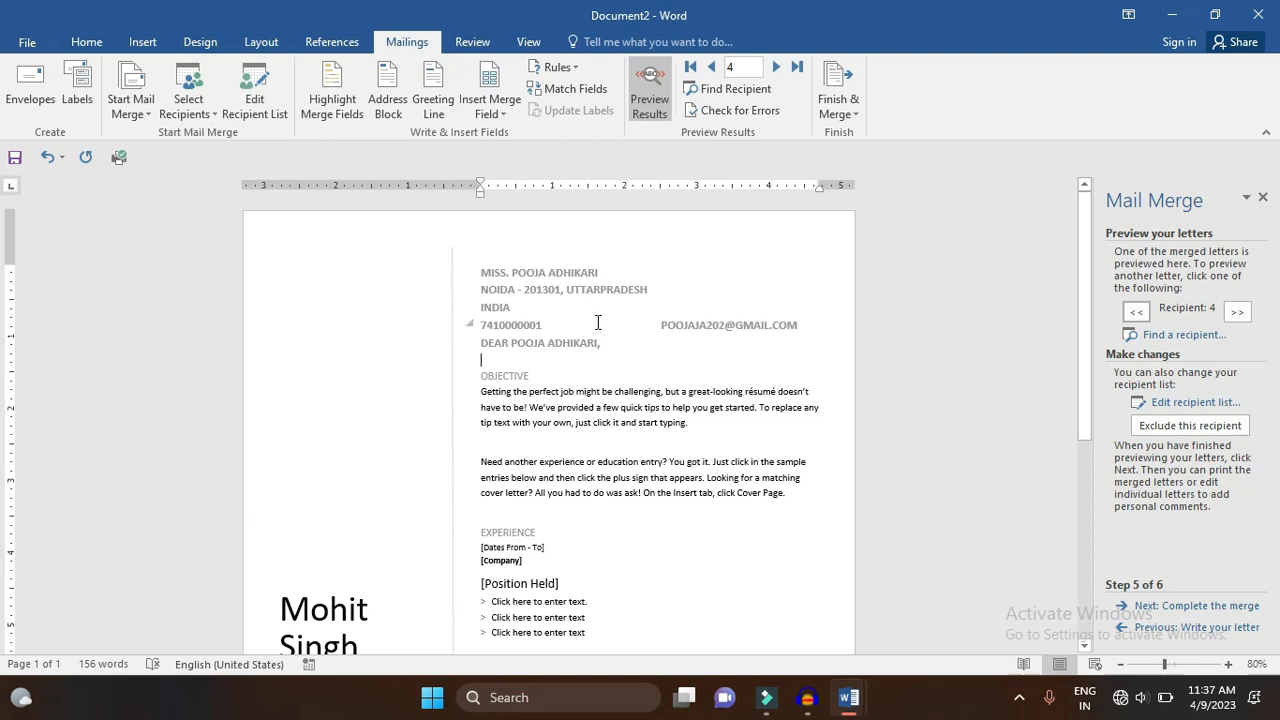
{"action": "left_click_drag", "start_coordinate": [1086, 250], "coordinate": [1058, 228]}
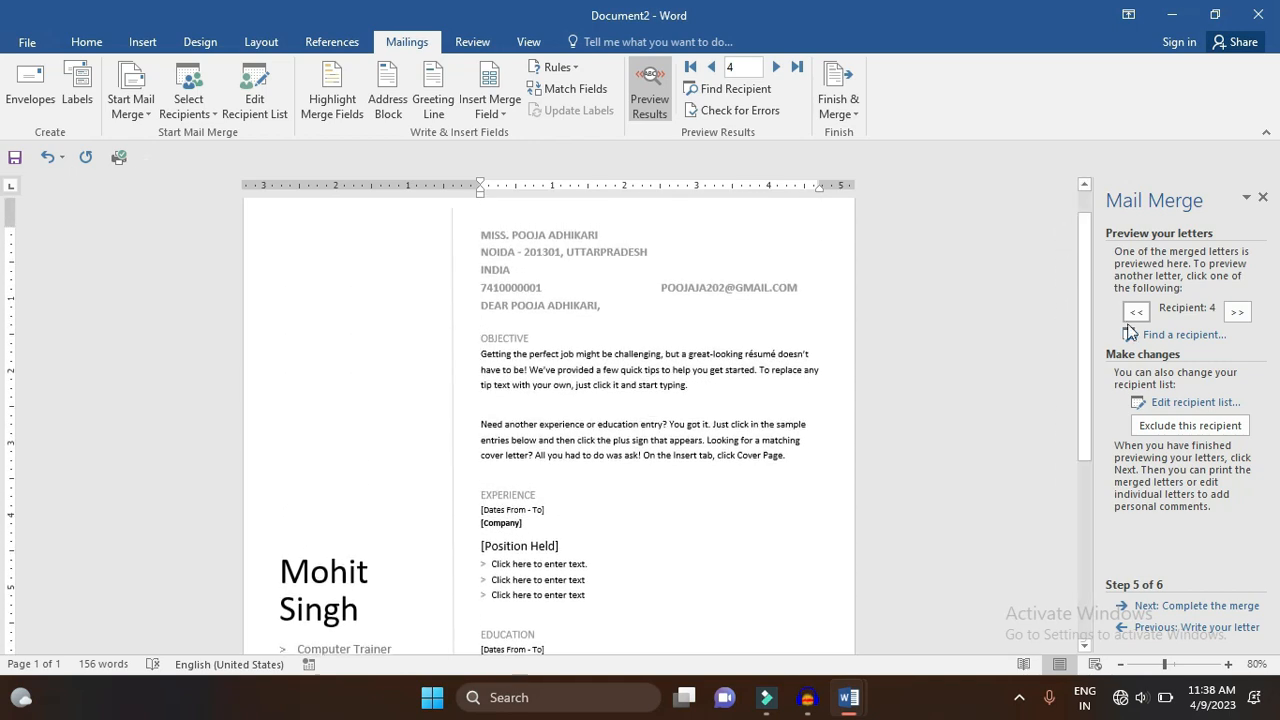
{"action": "left_click", "coordinate": [1218, 607]}
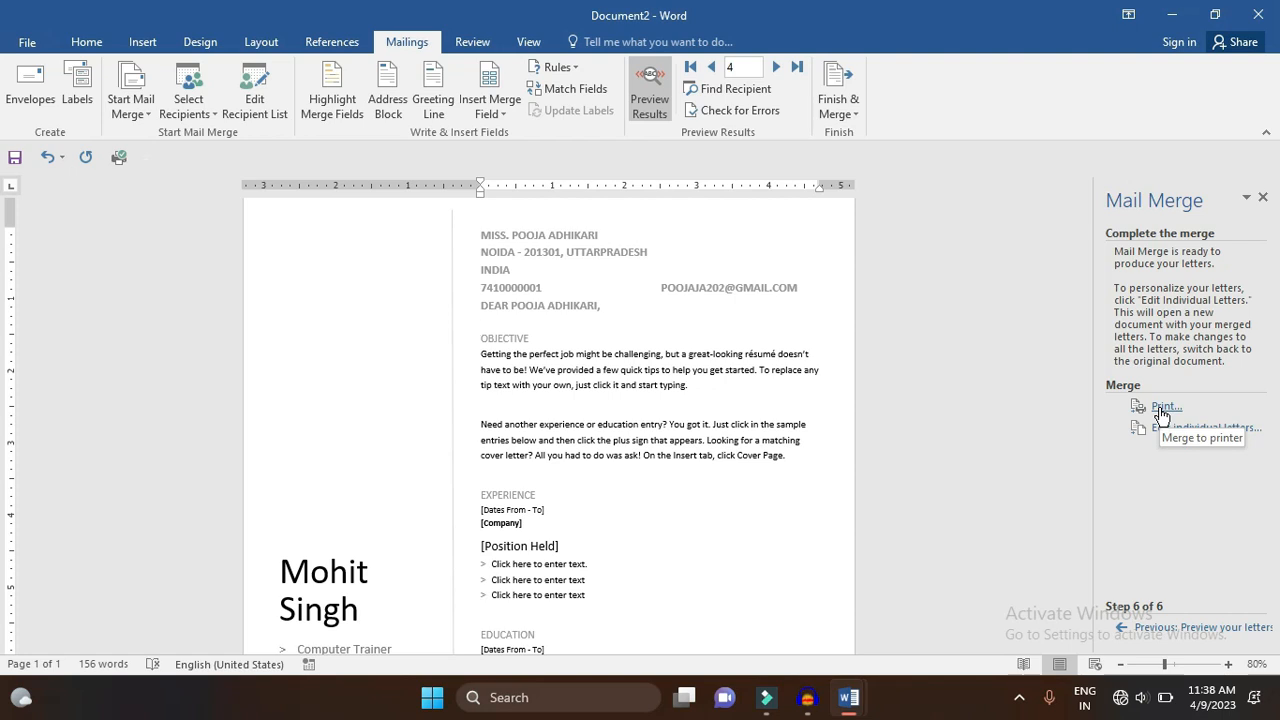
- Return to the letter preview and step back to recipient 1's letter
{"action": "left_click", "coordinate": [1210, 627]}
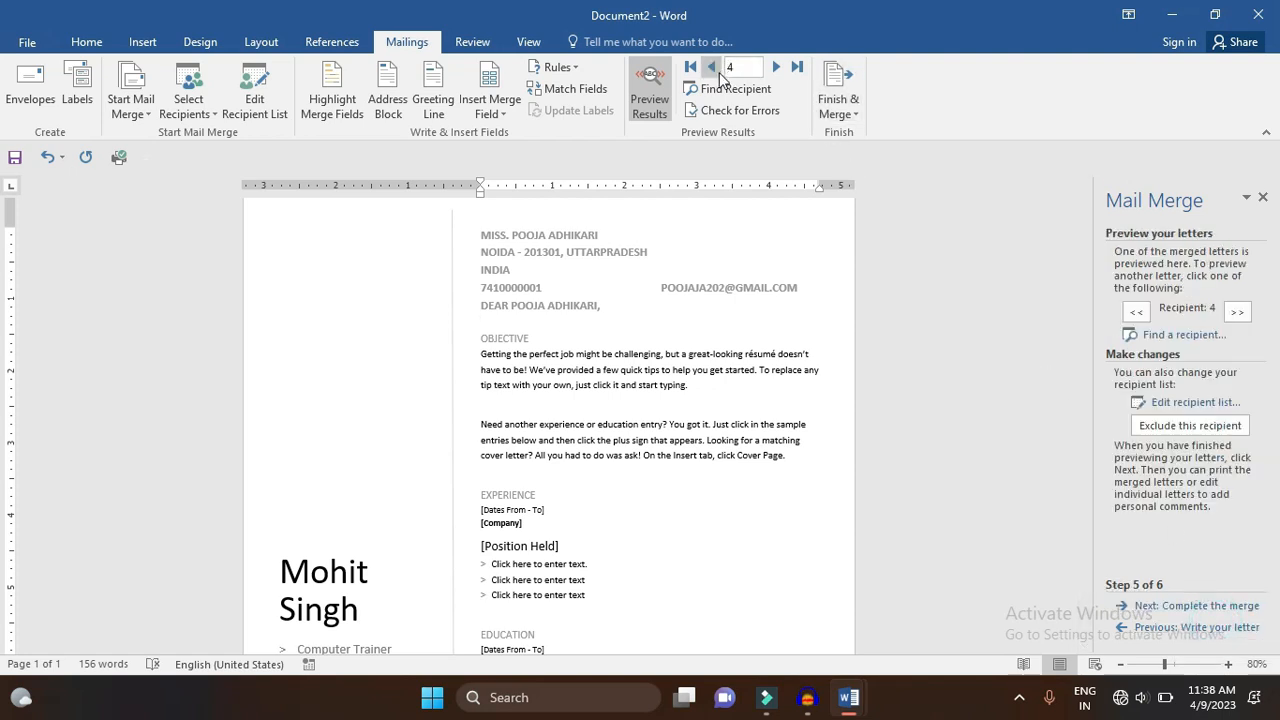
{"action": "left_click", "coordinate": [1139, 314]}
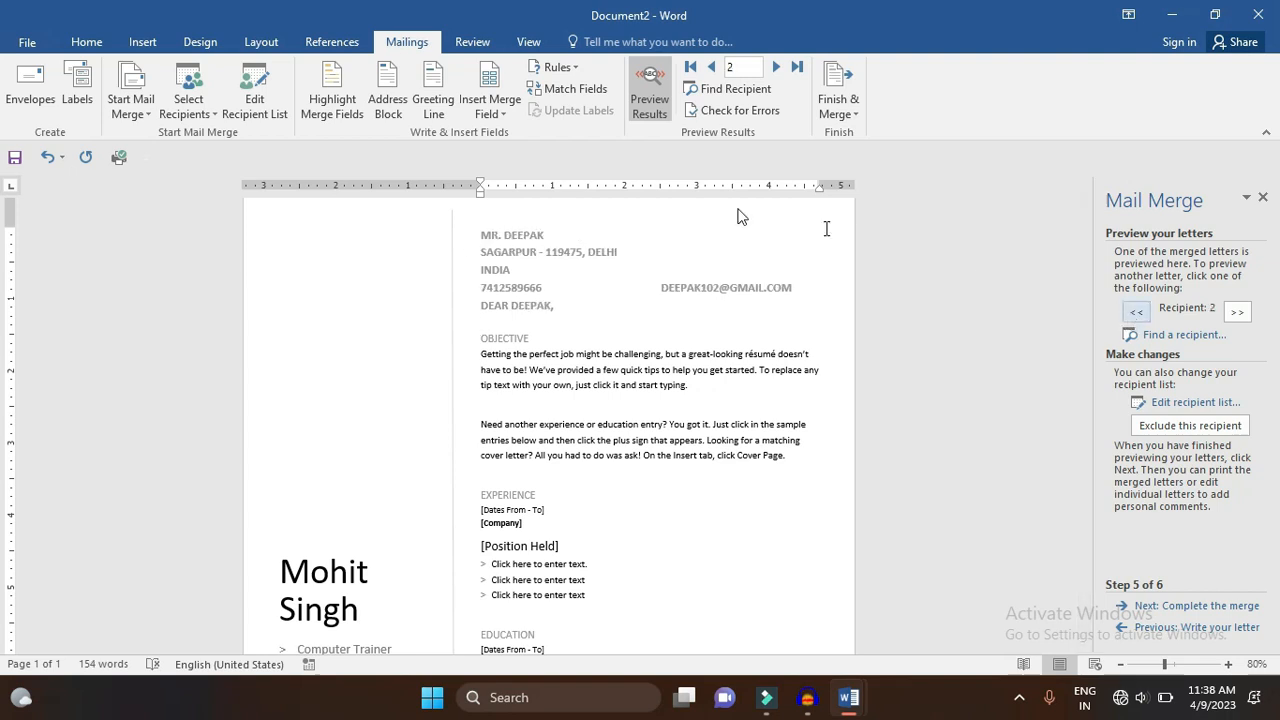
{"action": "left_click", "coordinate": [1143, 315]}
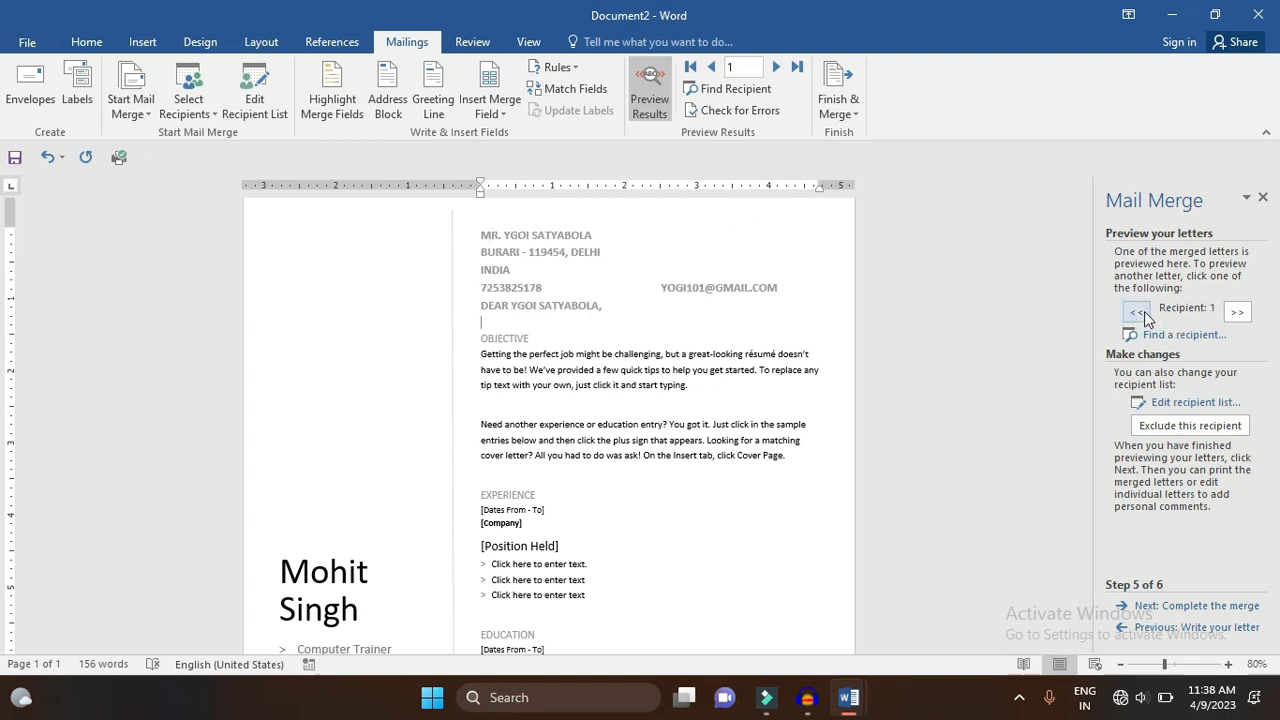
- Fix the misplaced 'G' in the first recipient's name in the address header
{"action": "left_click", "coordinate": [530, 236]}
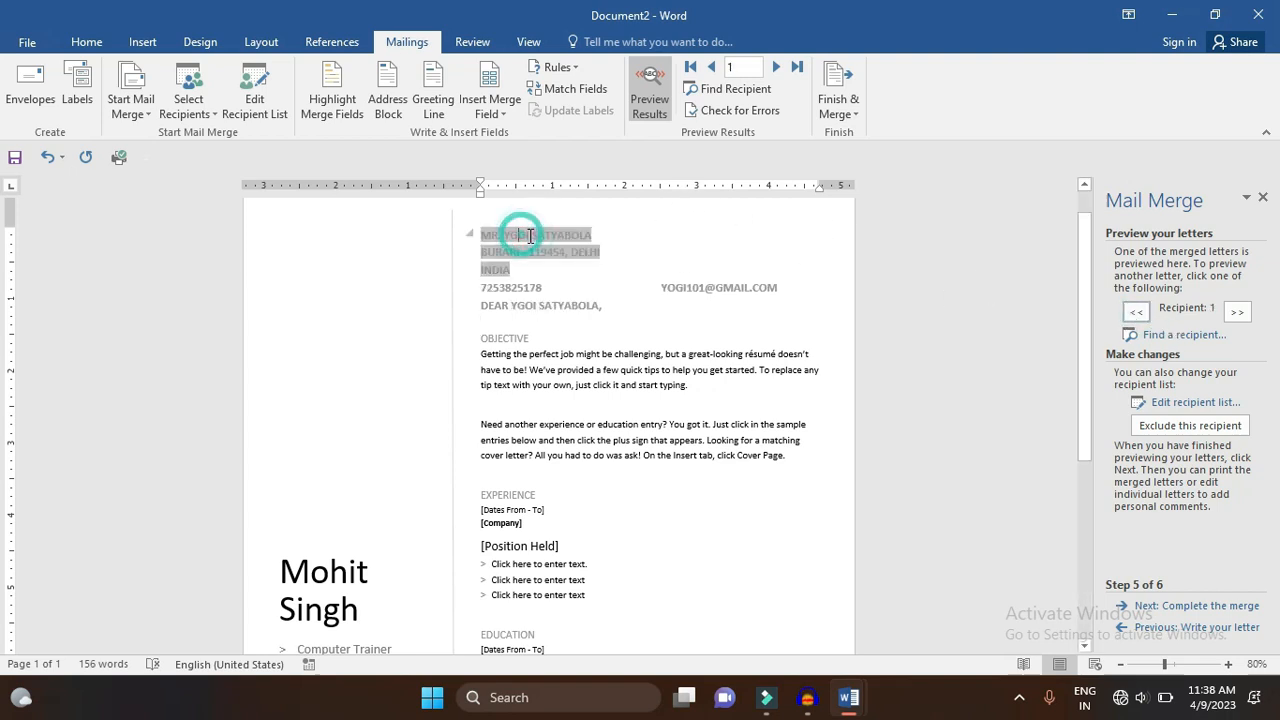
{"action": "key", "text": "BackSpace"}
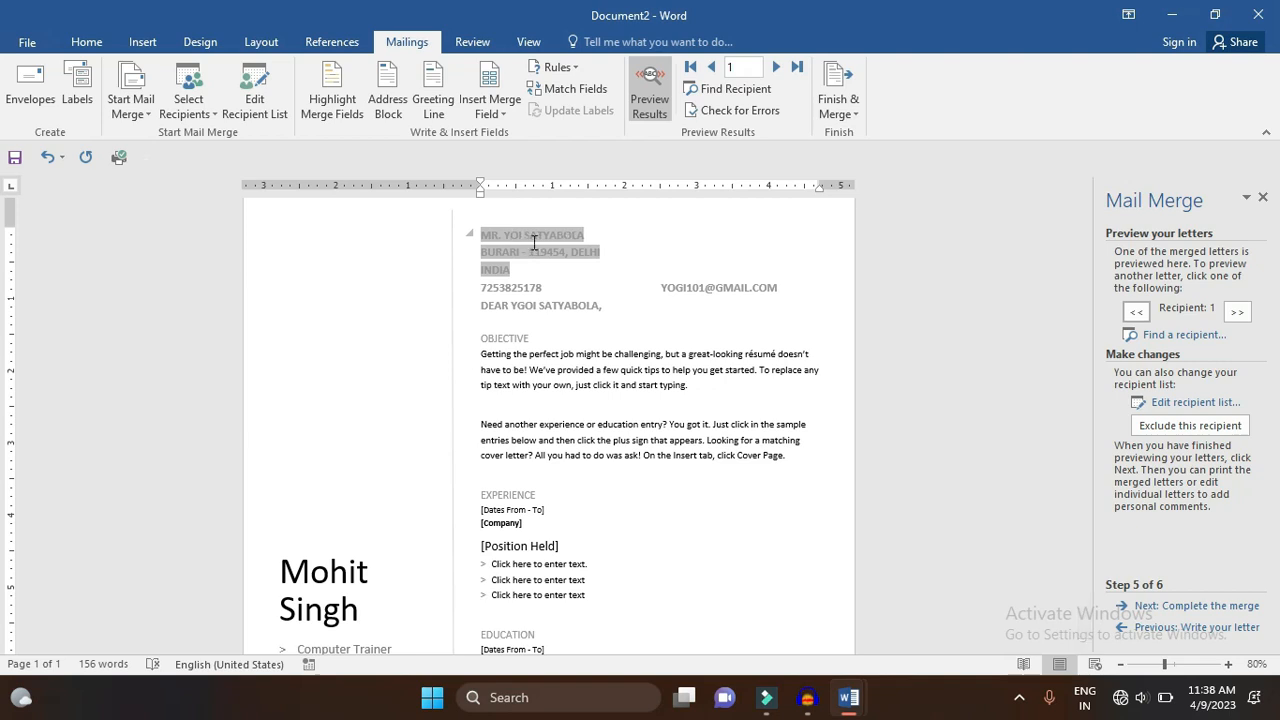
{"action": "type", "text": "G"}
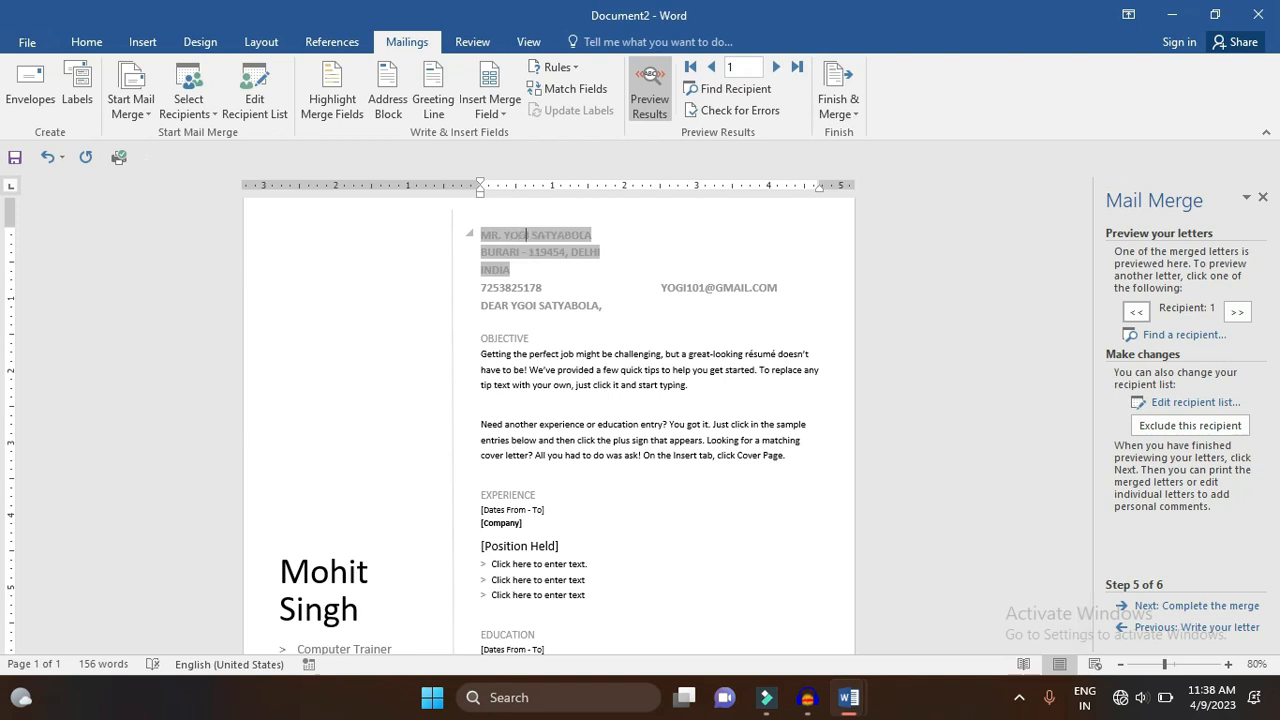
{"action": "left_click", "coordinate": [642, 320]}
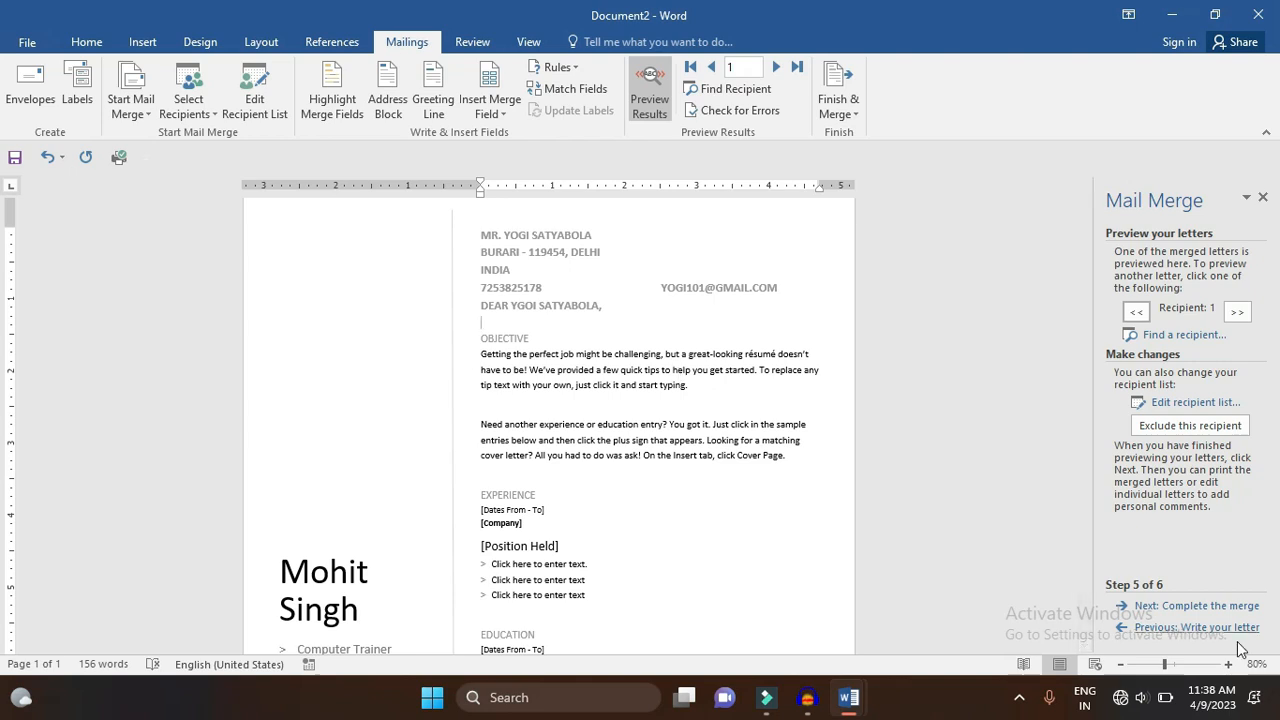
- Advance to completing the merge, then try and cancel merging to the printer
{"action": "left_click", "coordinate": [1226, 606]}
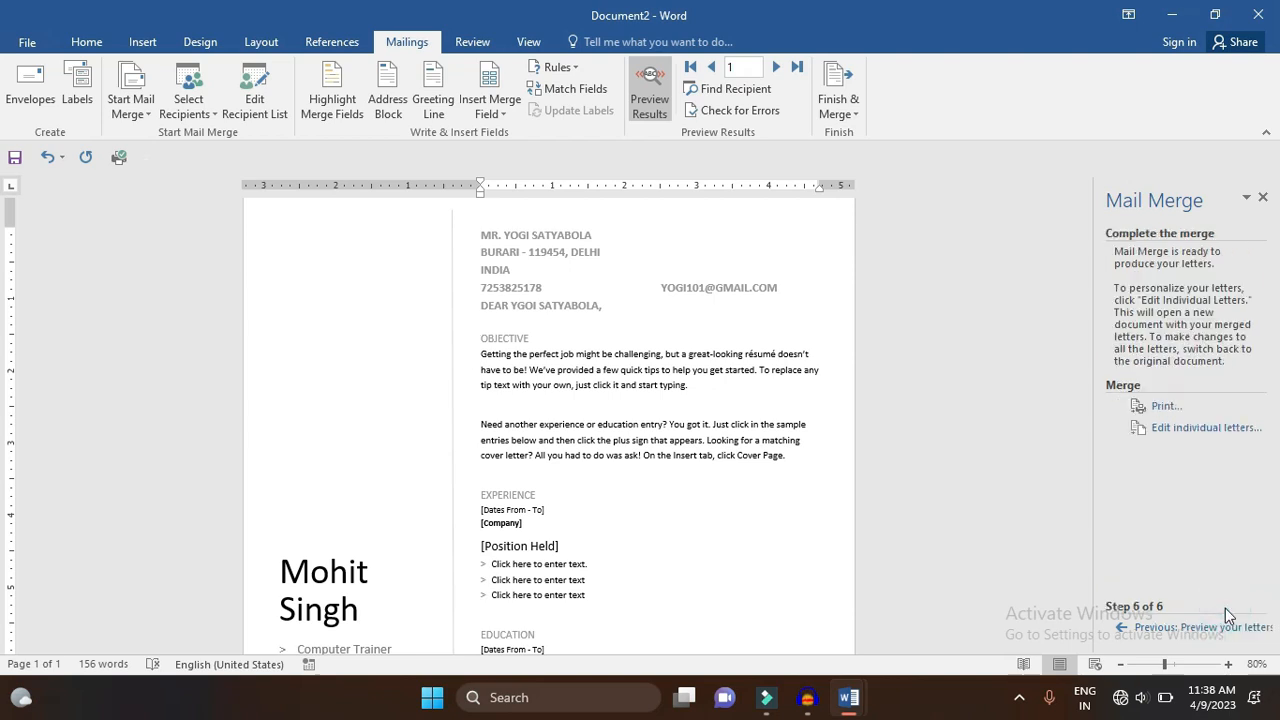
{"action": "left_click", "coordinate": [1166, 408]}
{"action": "left_click", "coordinate": [566, 327]}
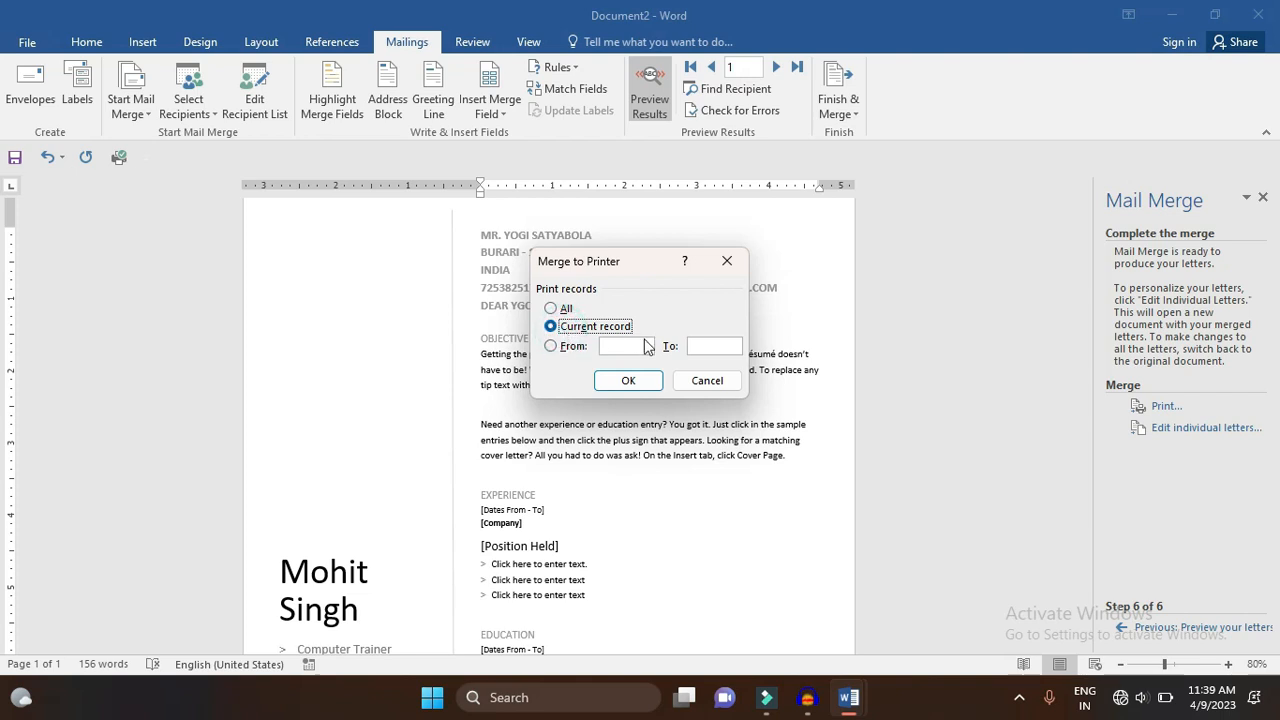
{"action": "left_click", "coordinate": [727, 261]}
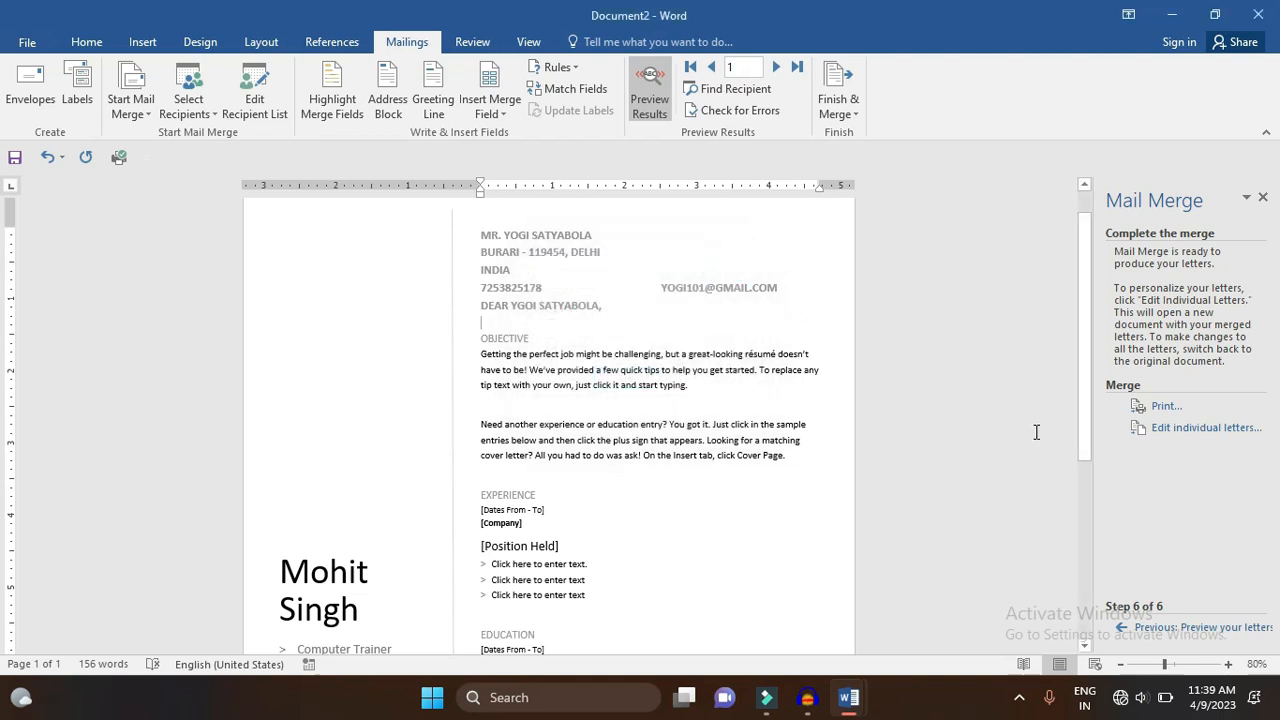
- Merge all records into a new document with Edit individual letters
{"action": "left_click", "coordinate": [1183, 430]}
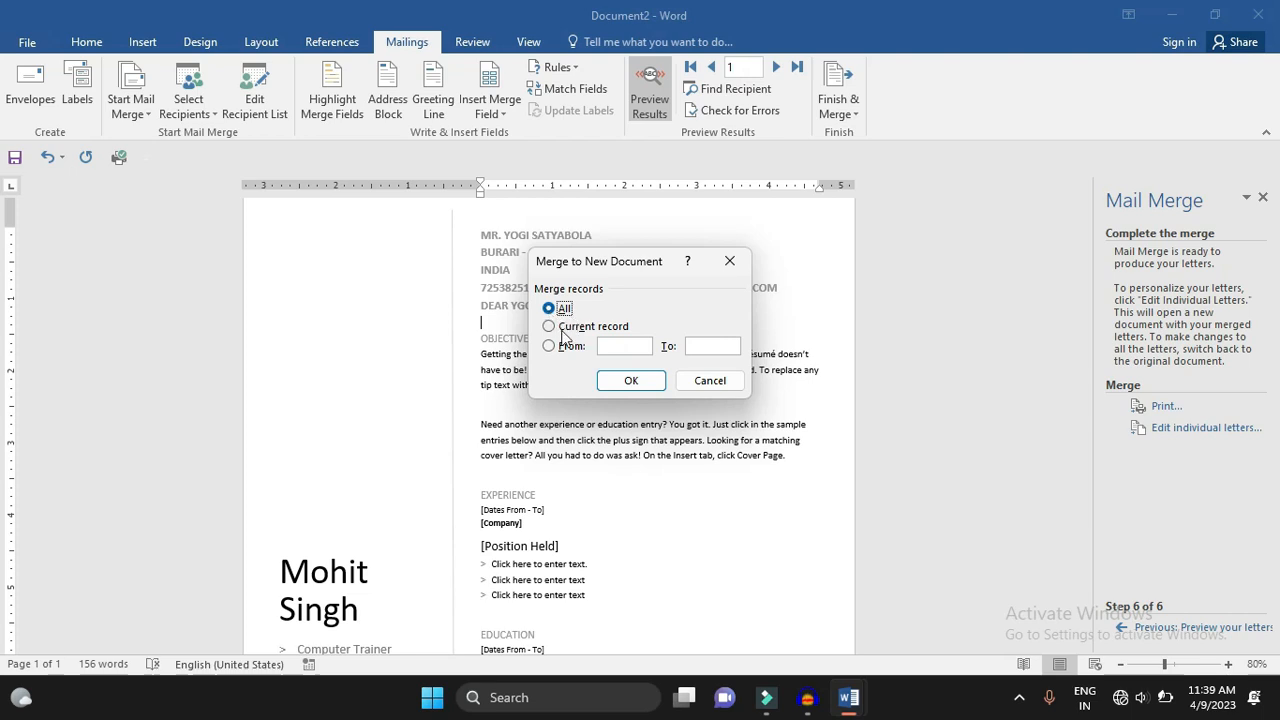
{"action": "left_click", "coordinate": [568, 331]}
{"action": "left_click", "coordinate": [552, 308]}
{"action": "left_click", "coordinate": [631, 381]}
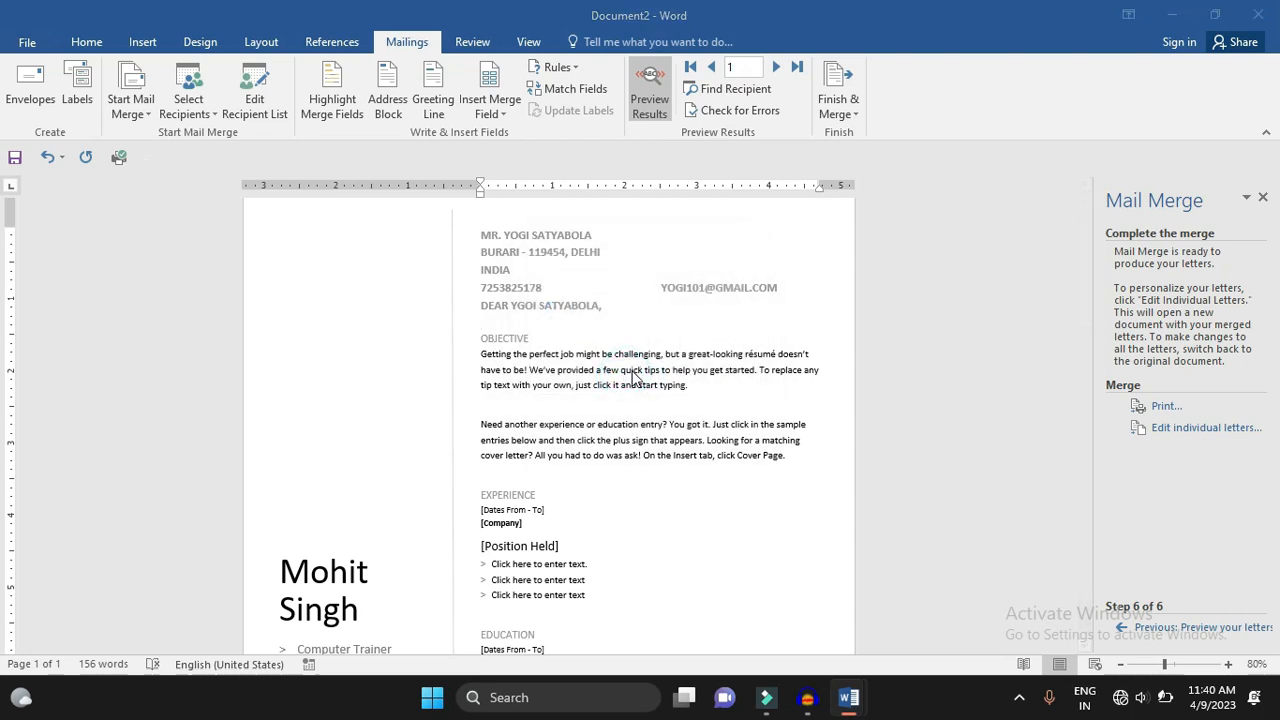
{"action": "left_click_drag", "start_coordinate": [1270, 227], "coordinate": [1268, 440]}
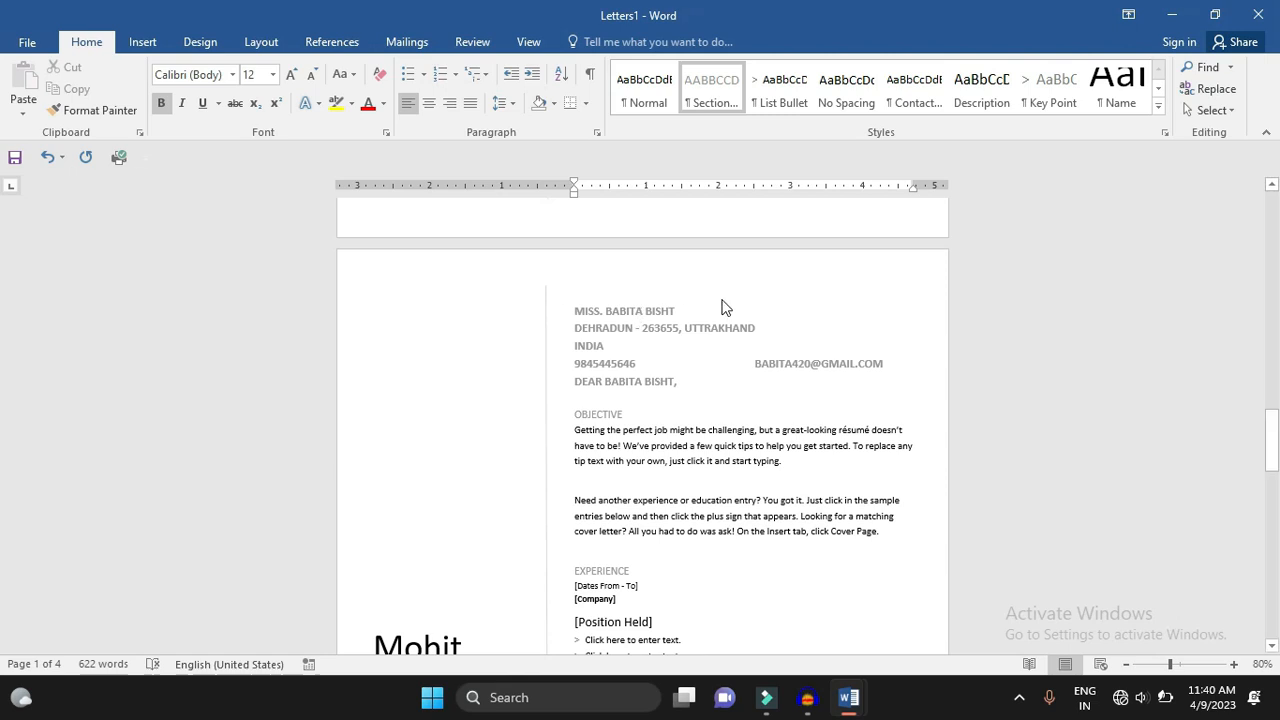
- Switch from Letters1 back to the Document2 mail-merge letter via the taskbar thumbnail
{"action": "mouse_move", "coordinate": [862, 710]}
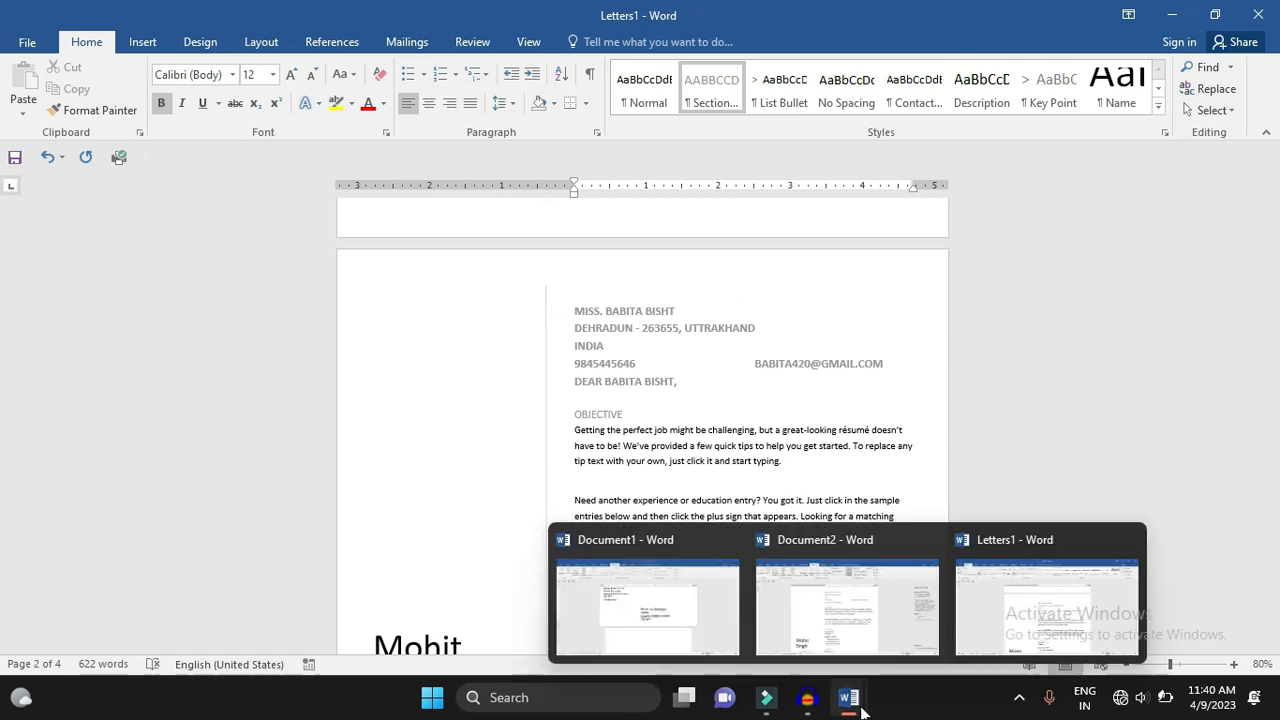
{"action": "left_click", "coordinate": [857, 625]}
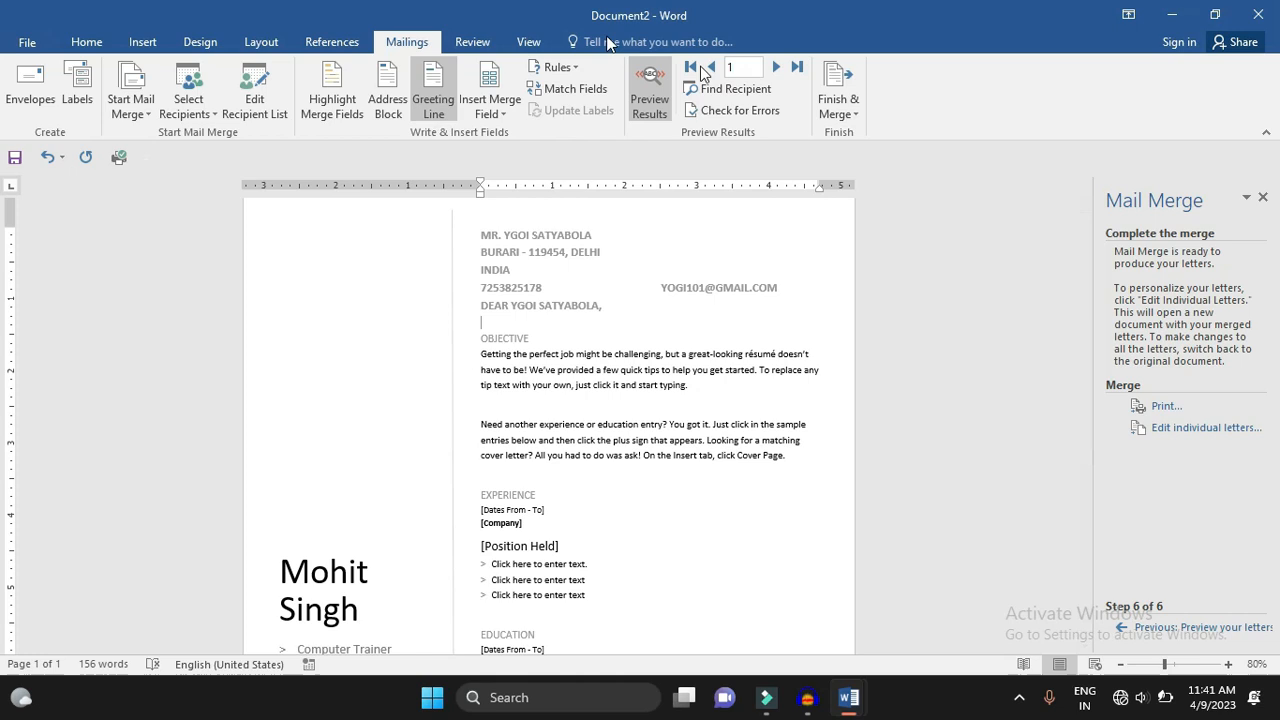
- Preview recipient 2's letter, checking the Finish & Merge, Insert Merge Field and Highlight Merge Fields options
{"action": "left_click", "coordinate": [777, 67]}
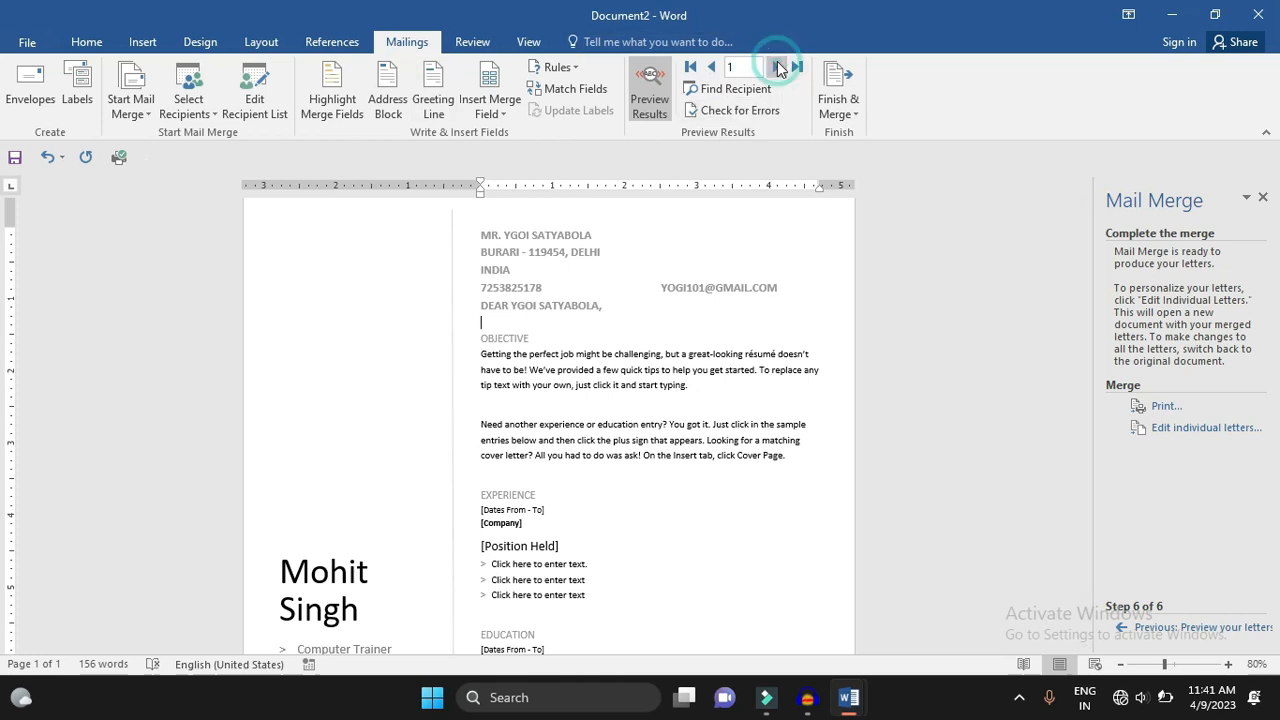
{"action": "left_click", "coordinate": [835, 100]}
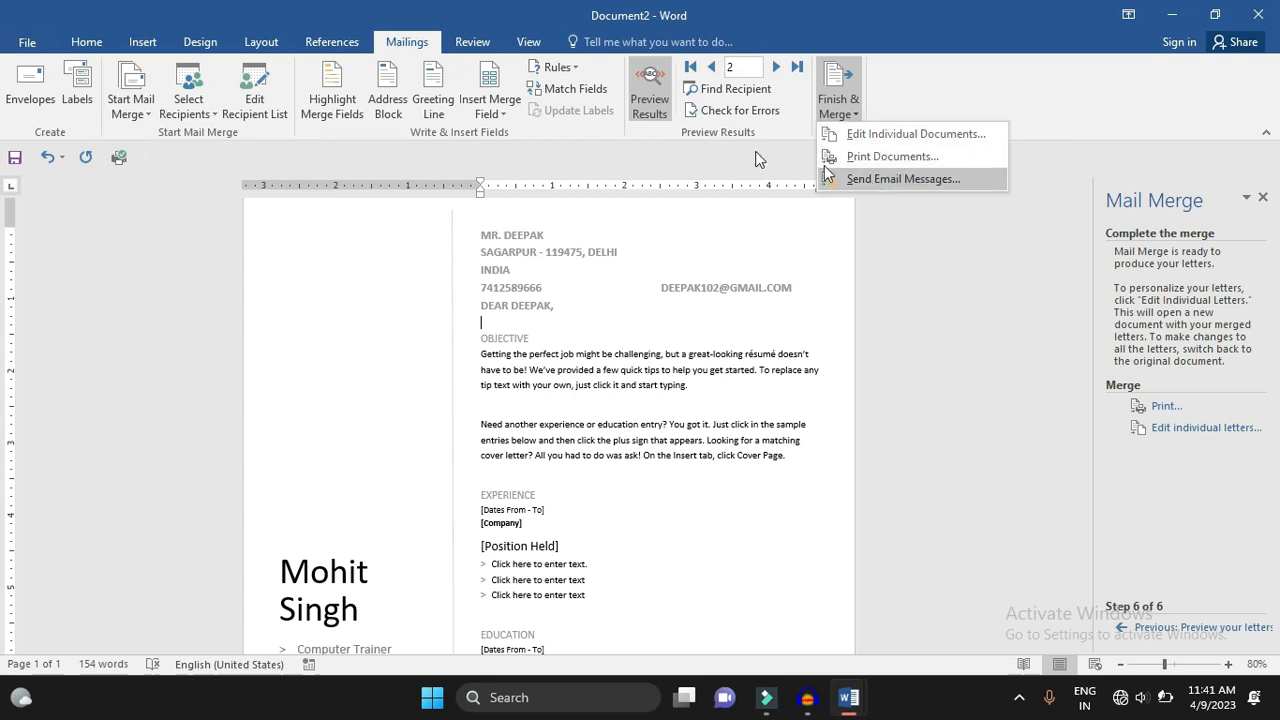
{"action": "left_click", "coordinate": [492, 96]}
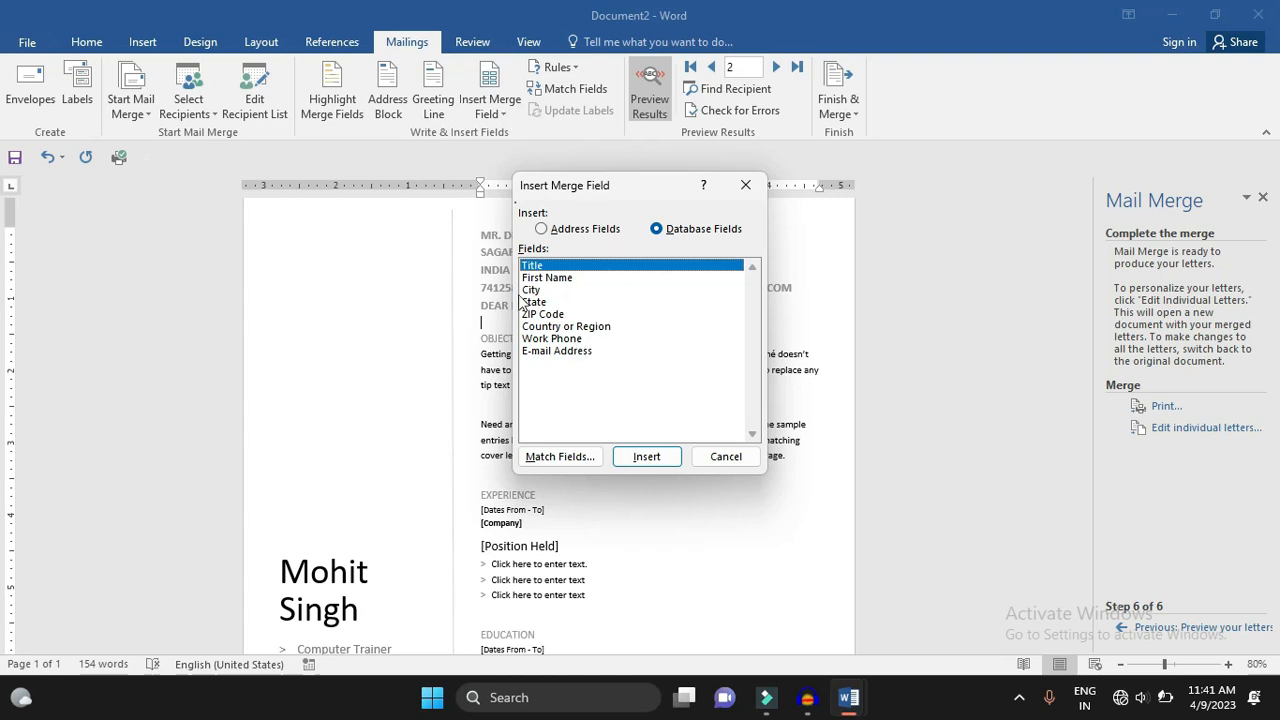
{"action": "left_click", "coordinate": [745, 185]}
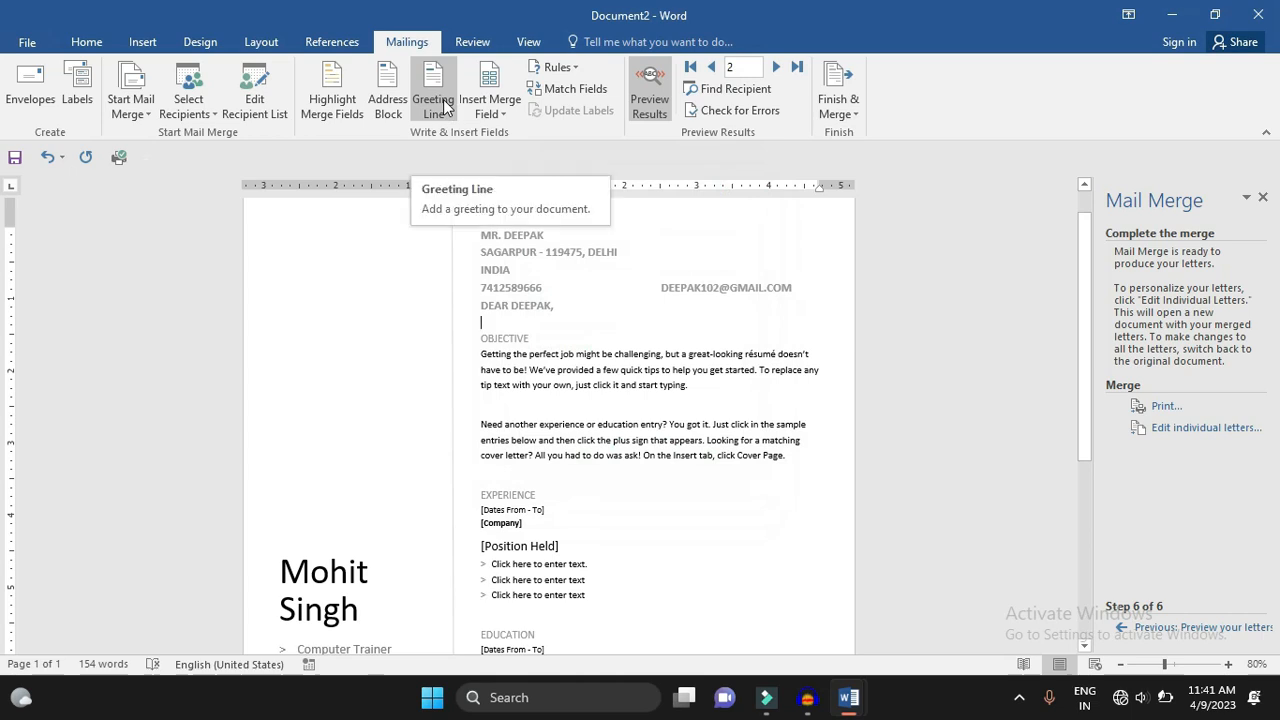
{"action": "left_click", "coordinate": [355, 103]}
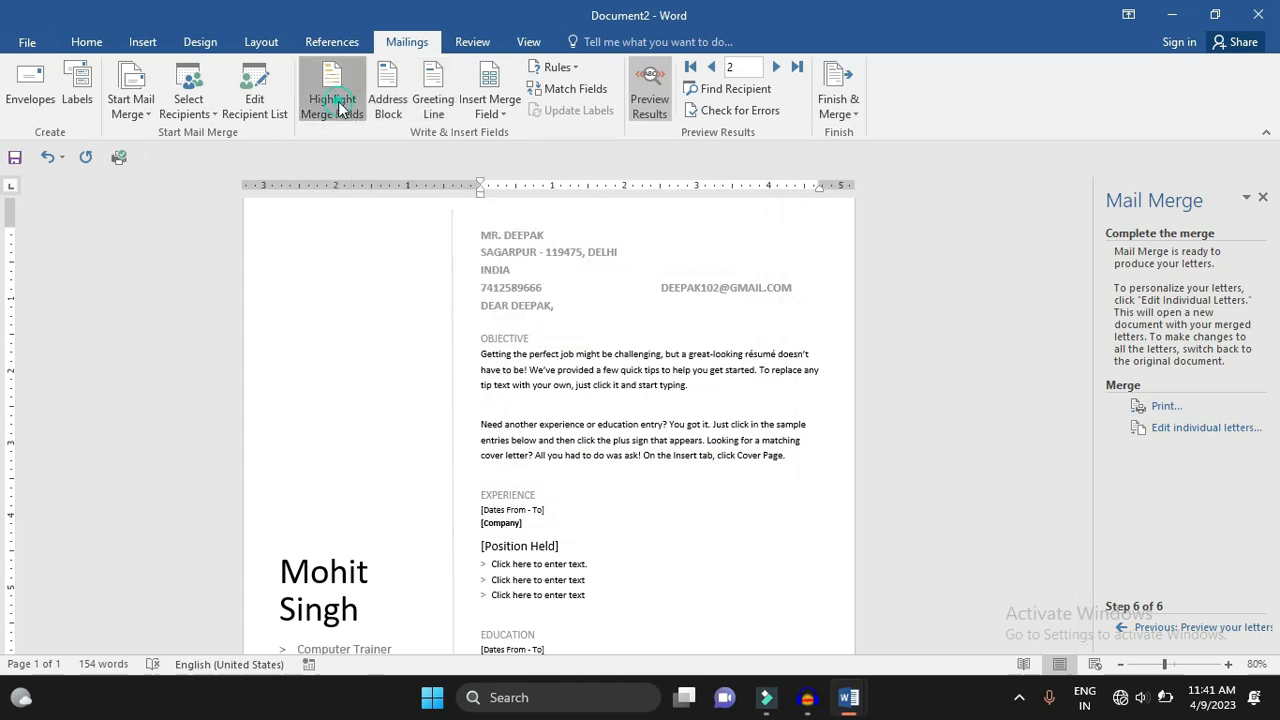
{"action": "left_click", "coordinate": [357, 103]}
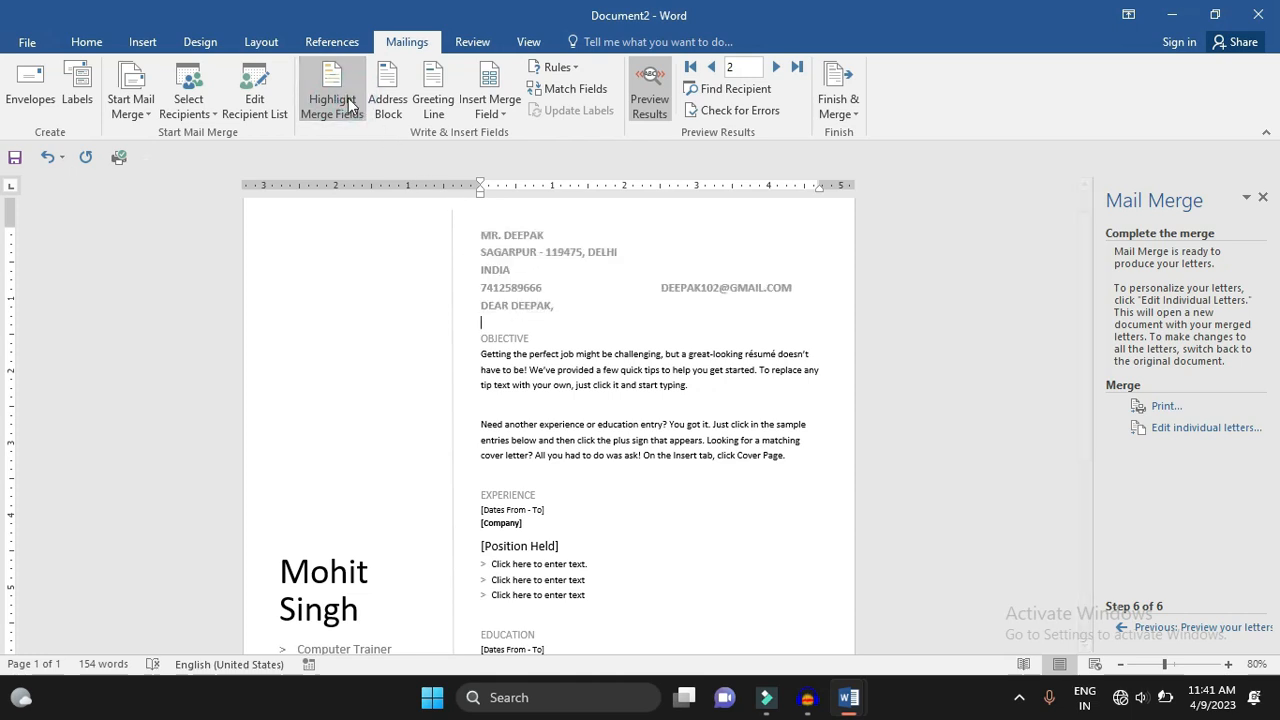
- Correct the first recipient's First Name ('g') in frnds.mdb, save it, and preview recipient 1
{"action": "left_click", "coordinate": [255, 92]}
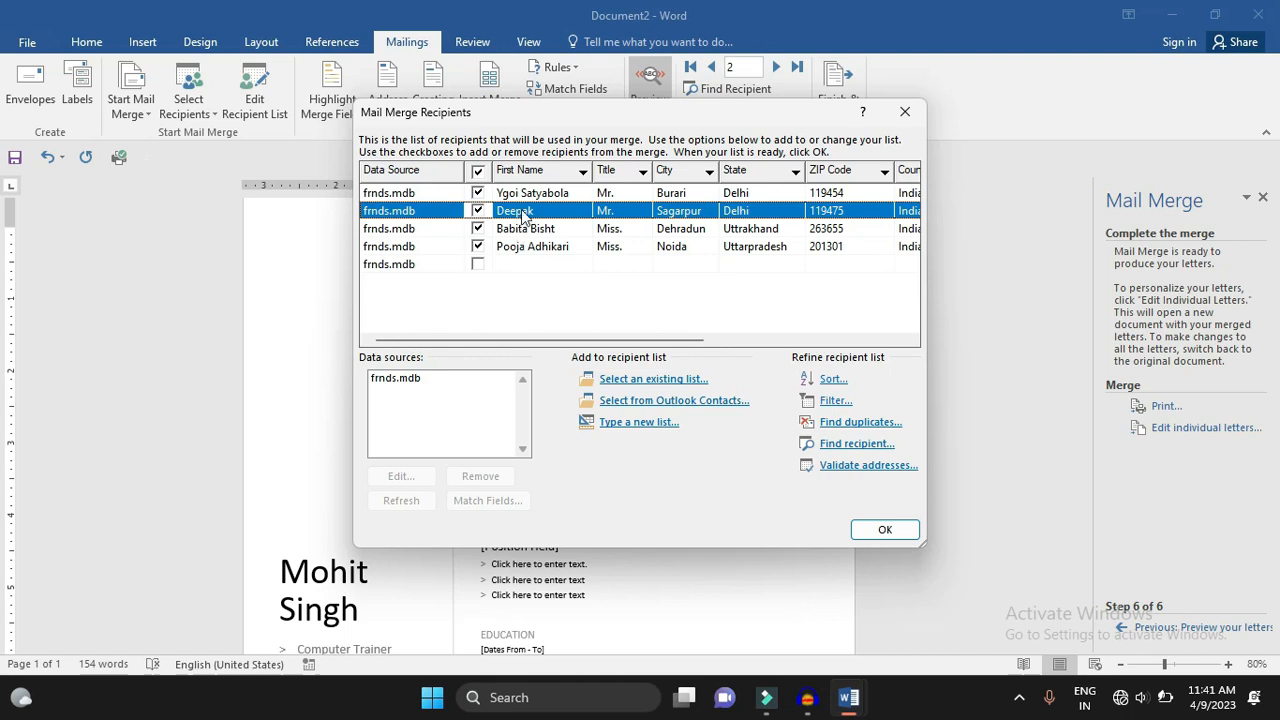
{"action": "left_click", "coordinate": [406, 380]}
{"action": "left_click", "coordinate": [400, 477]}
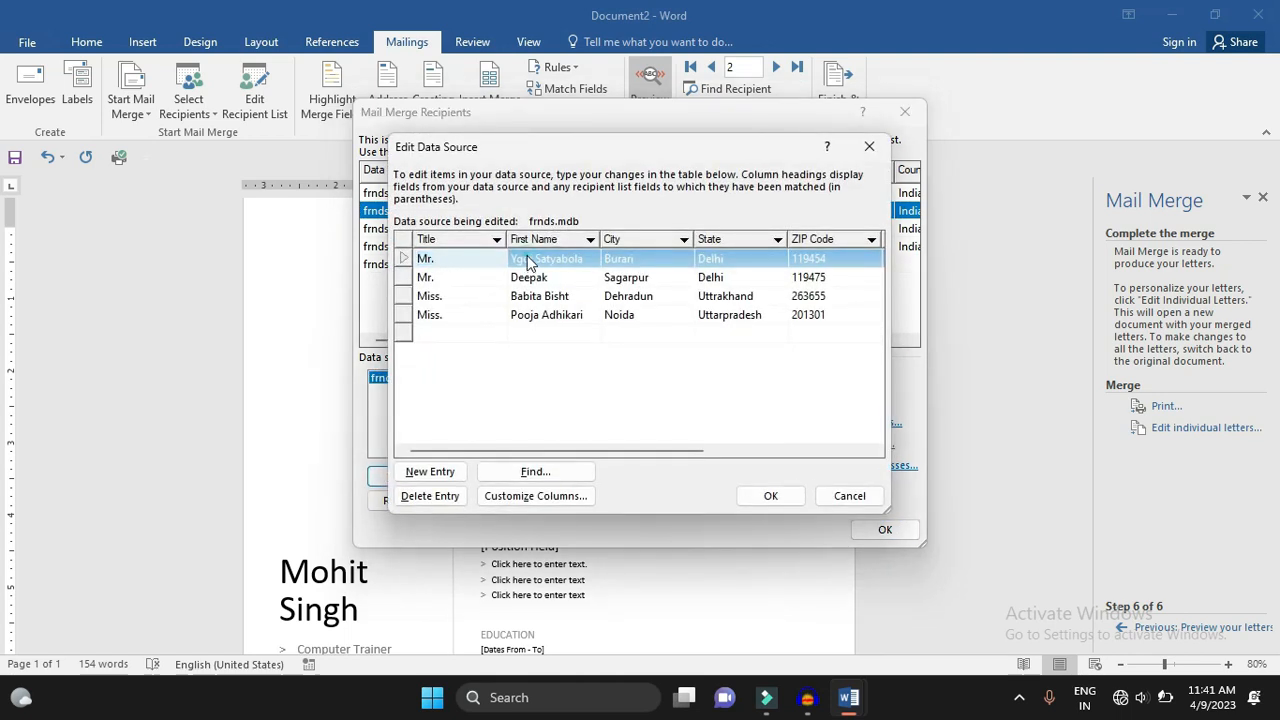
{"action": "left_click", "coordinate": [525, 259]}
{"action": "key", "text": "BackSpace"}
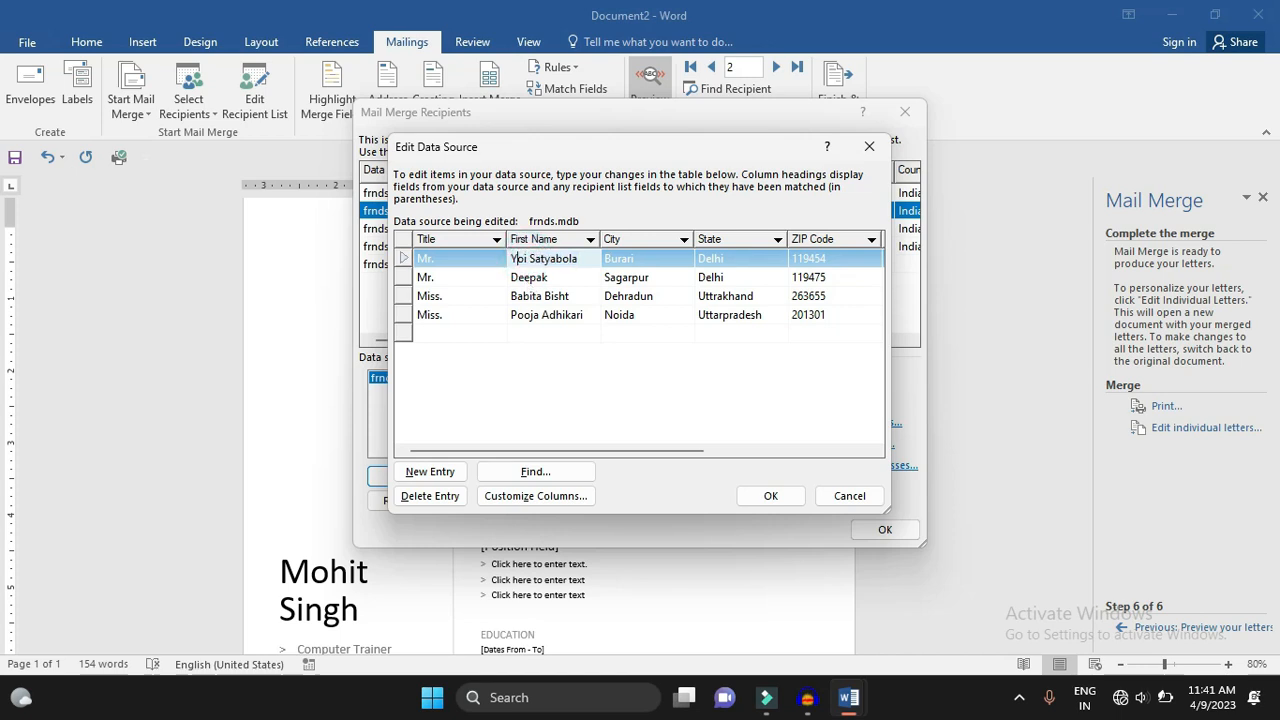
{"action": "type", "text": "g"}
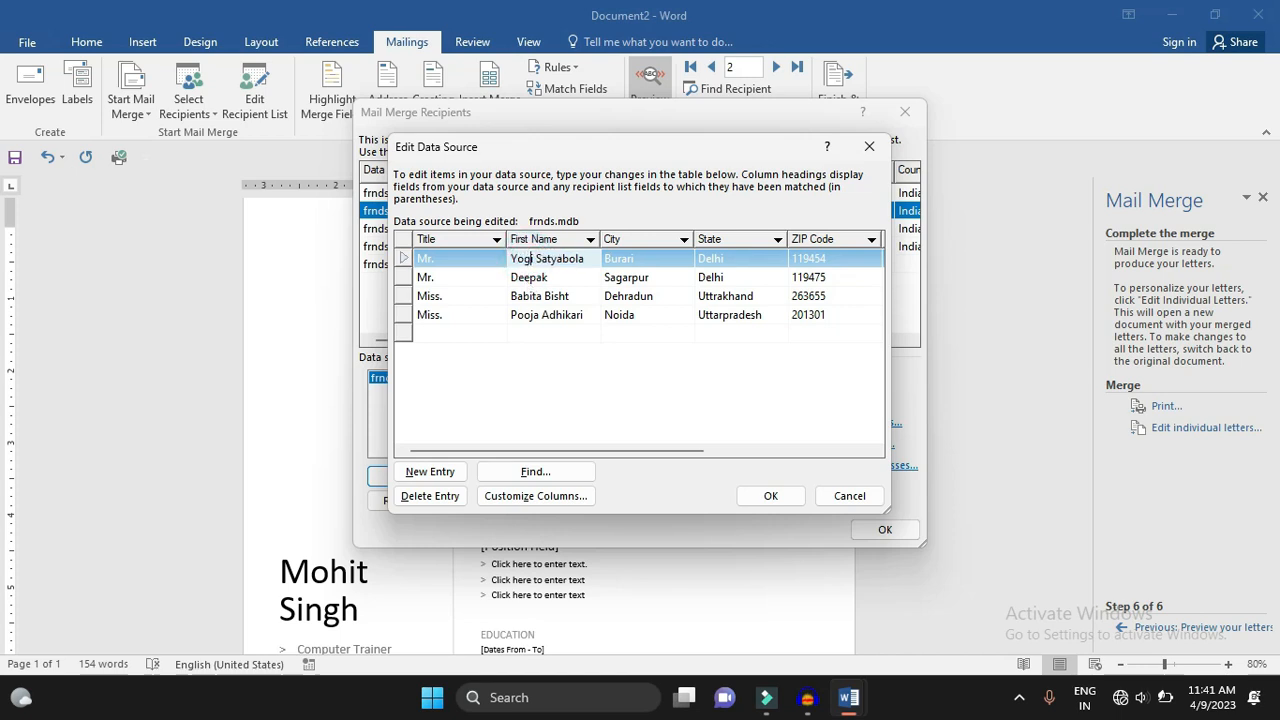
{"action": "left_click", "coordinate": [773, 495]}
{"action": "left_click", "coordinate": [568, 392]}
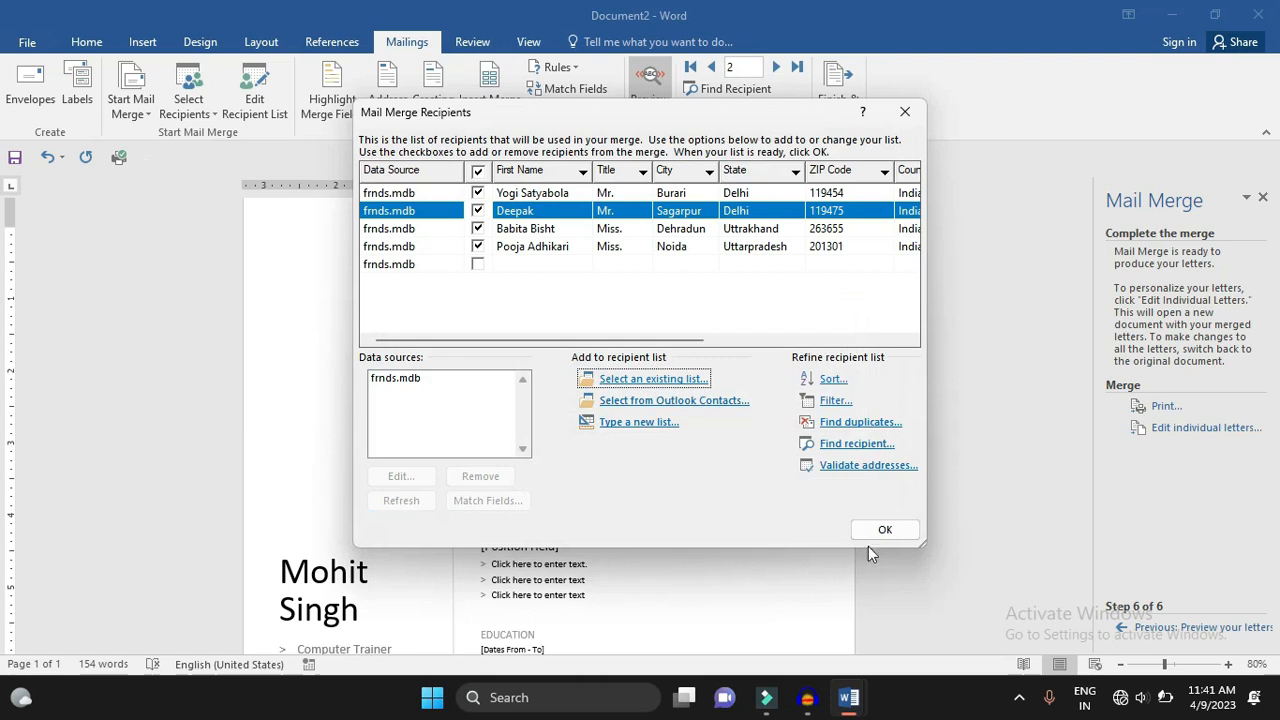
{"action": "left_click", "coordinate": [885, 529]}
{"action": "left_click", "coordinate": [711, 69]}
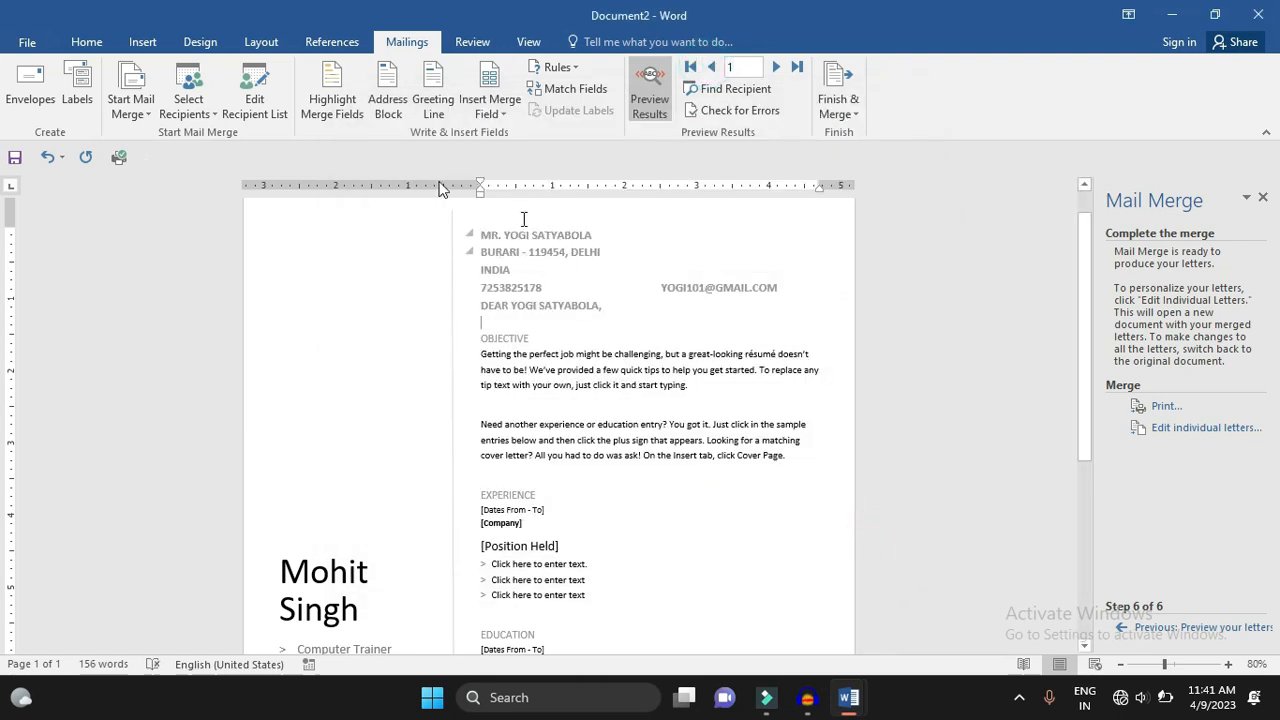
{"action": "left_click", "coordinate": [200, 106]}
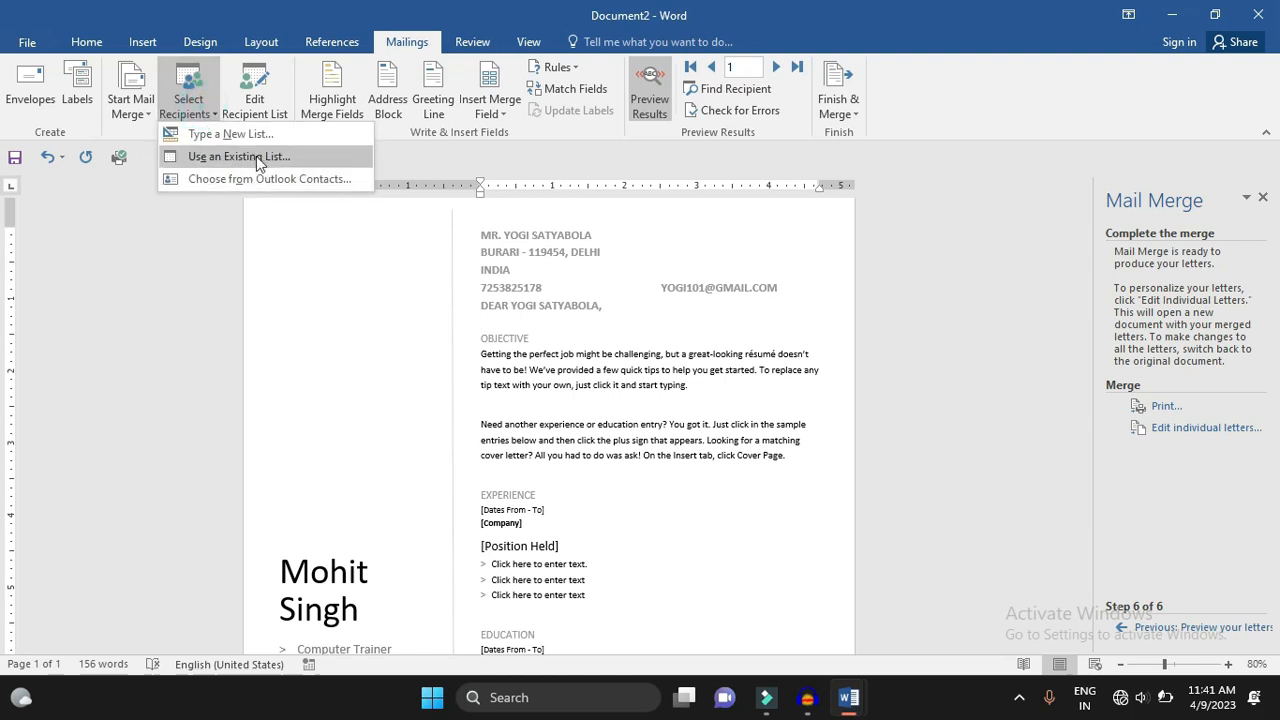
{"action": "left_click", "coordinate": [520, 262]}
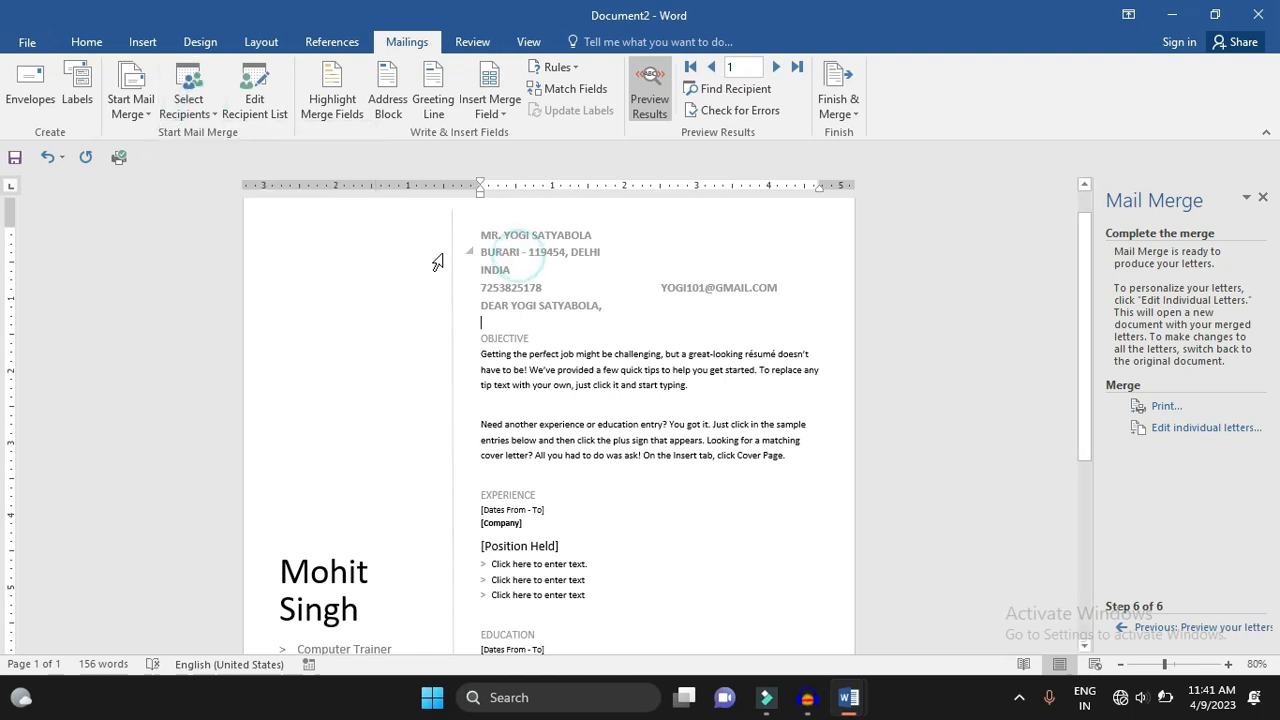
{"action": "left_click", "coordinate": [148, 79]}
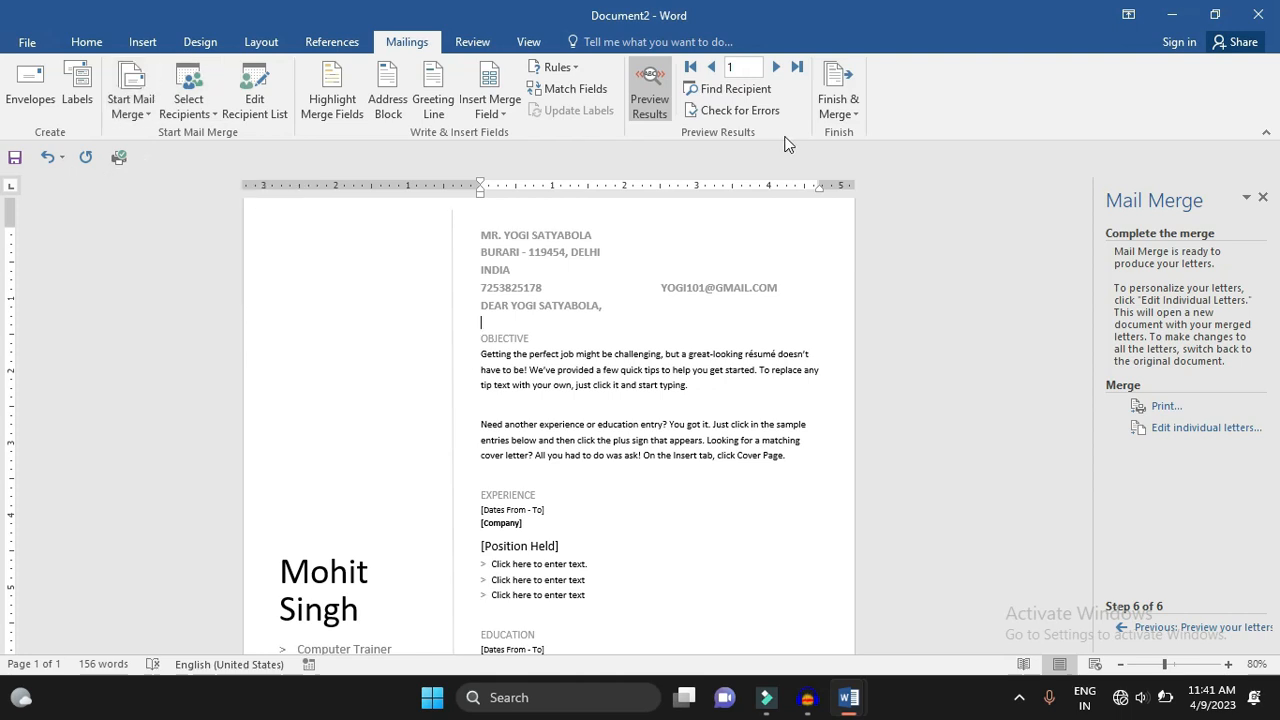